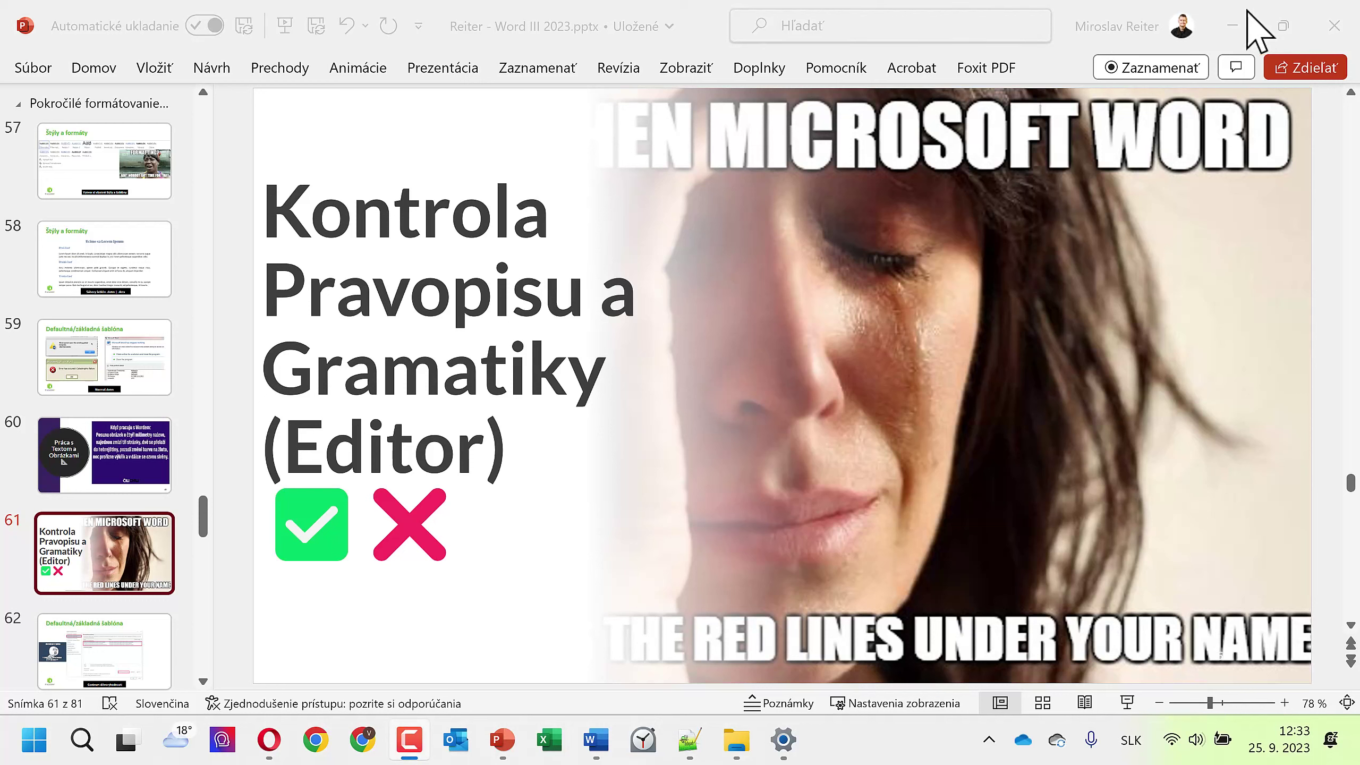
# Step: Minimize PowerPoint so the Word document Dokument1 comes into view
pyautogui.click(1233, 27)
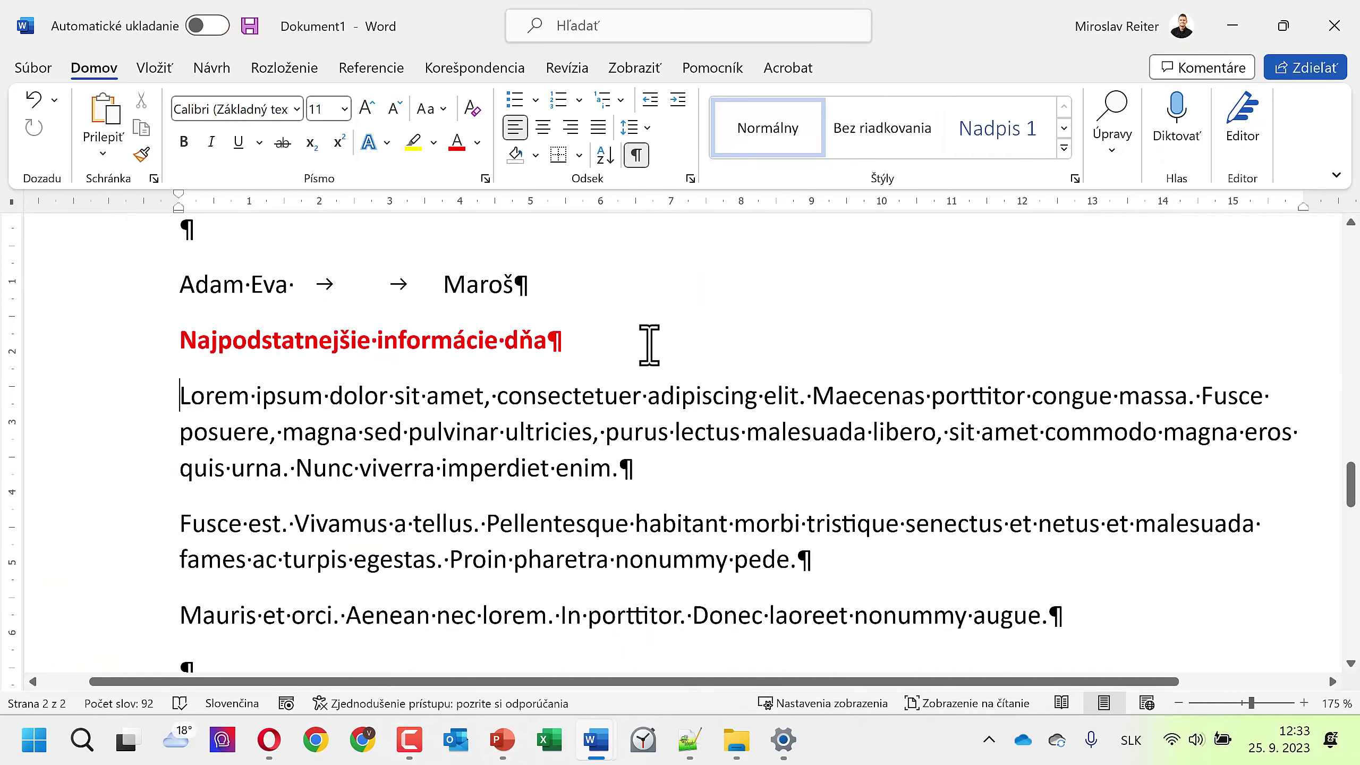
# Step: Add an empty paragraph right after the red heading 'Najpodstatnejšie informácie dňa'
pyautogui.click(649, 344)
pyautogui.press('Return')
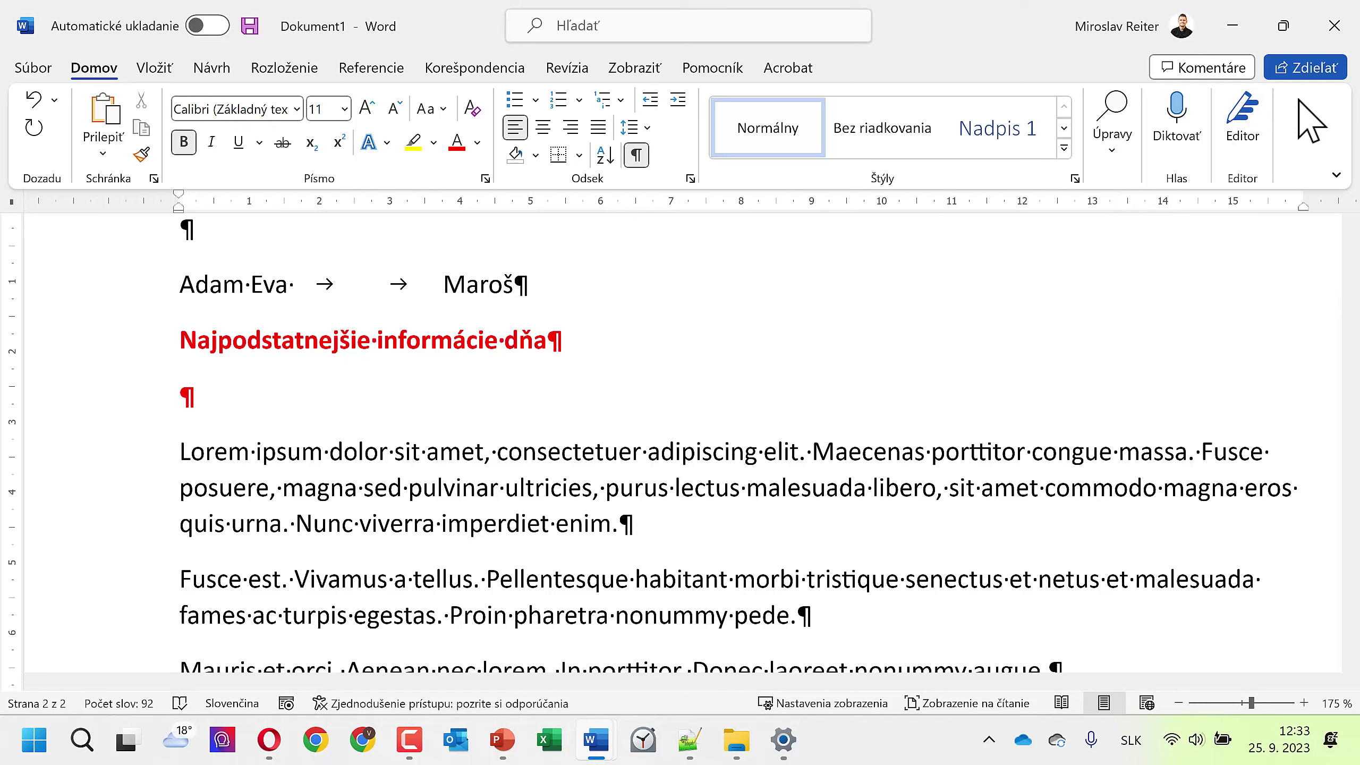
pyautogui.click(1250, 113)
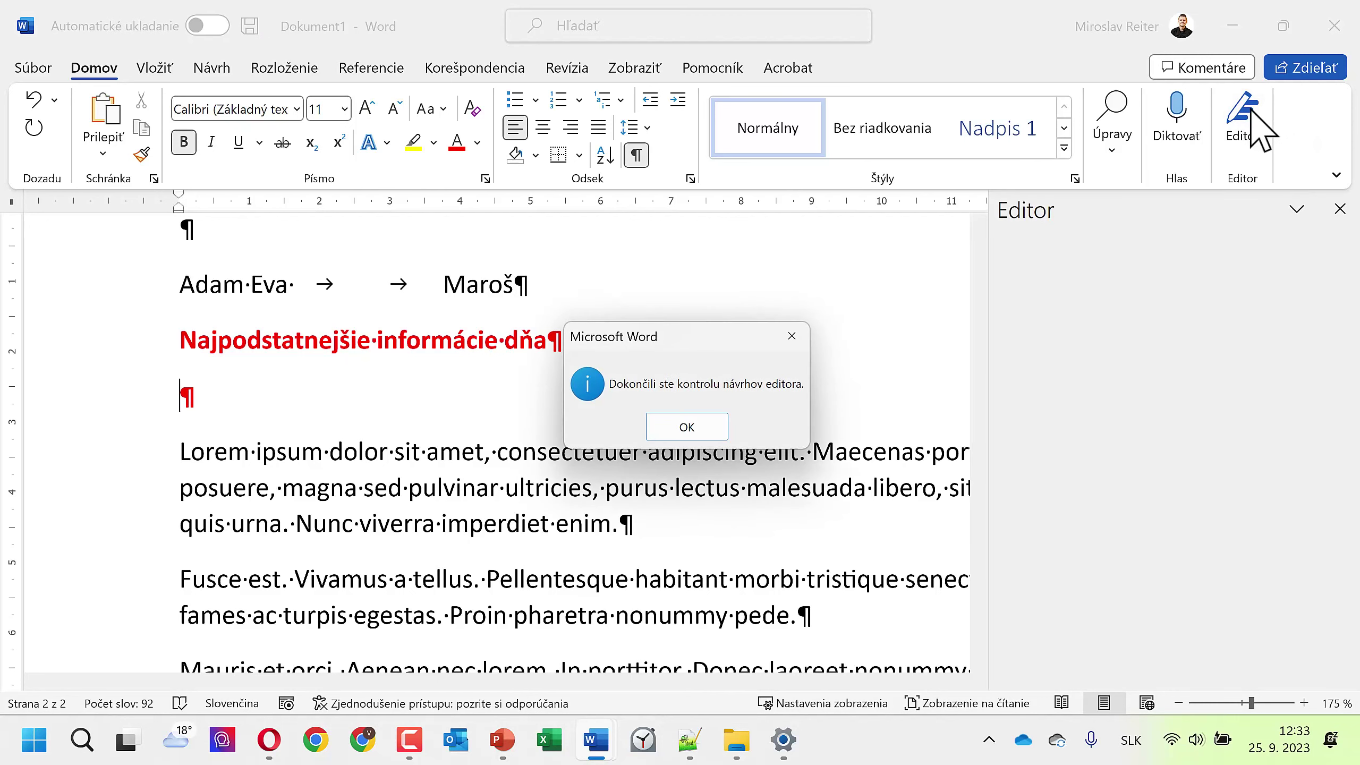
pyautogui.click(701, 427)
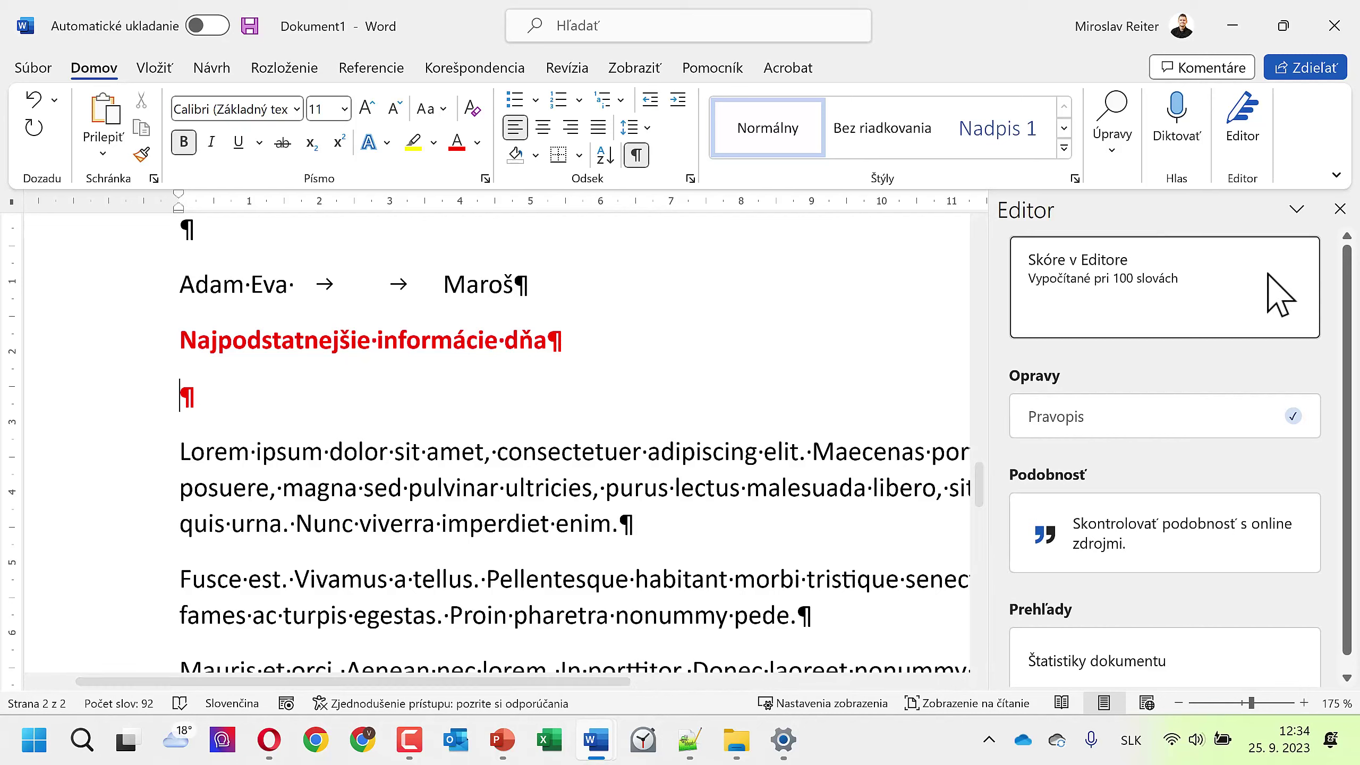
pyautogui.click(1339, 209)
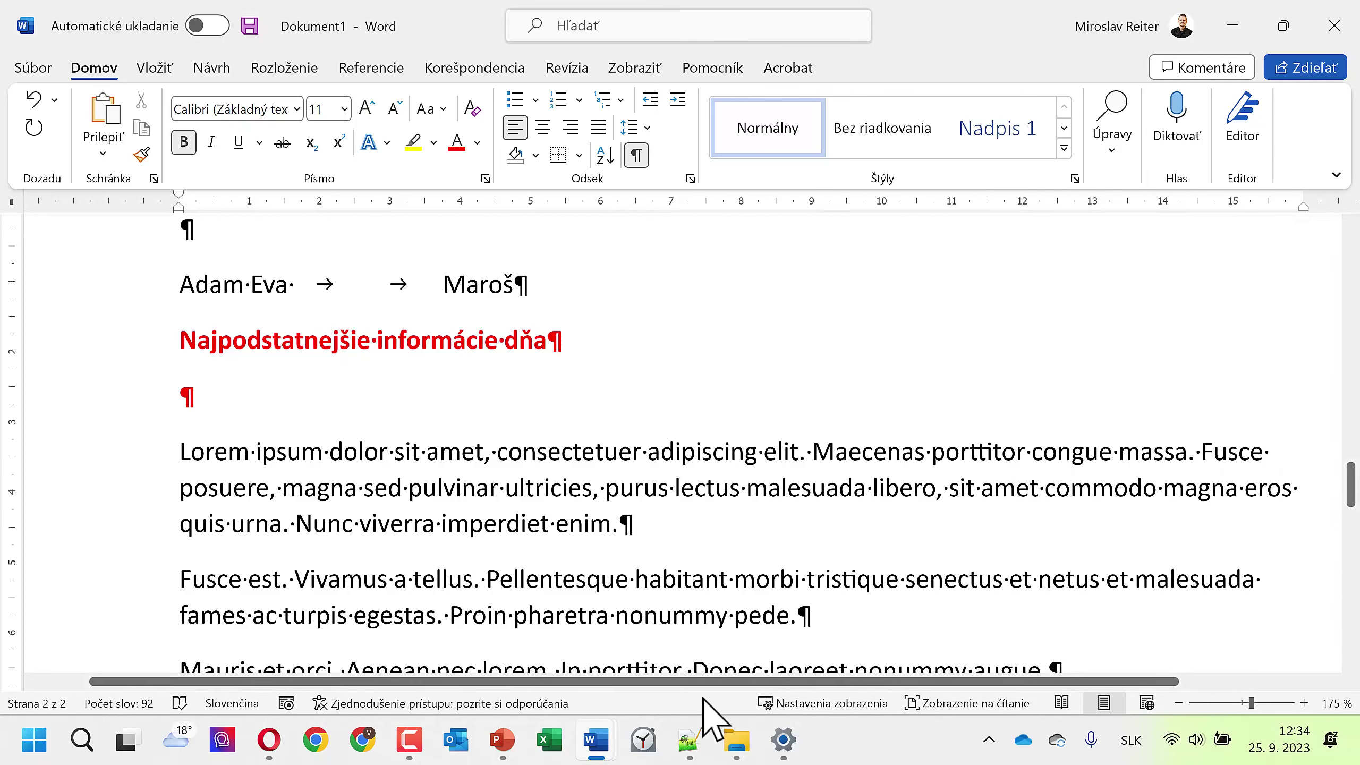
pyautogui.moveTo(595, 740)
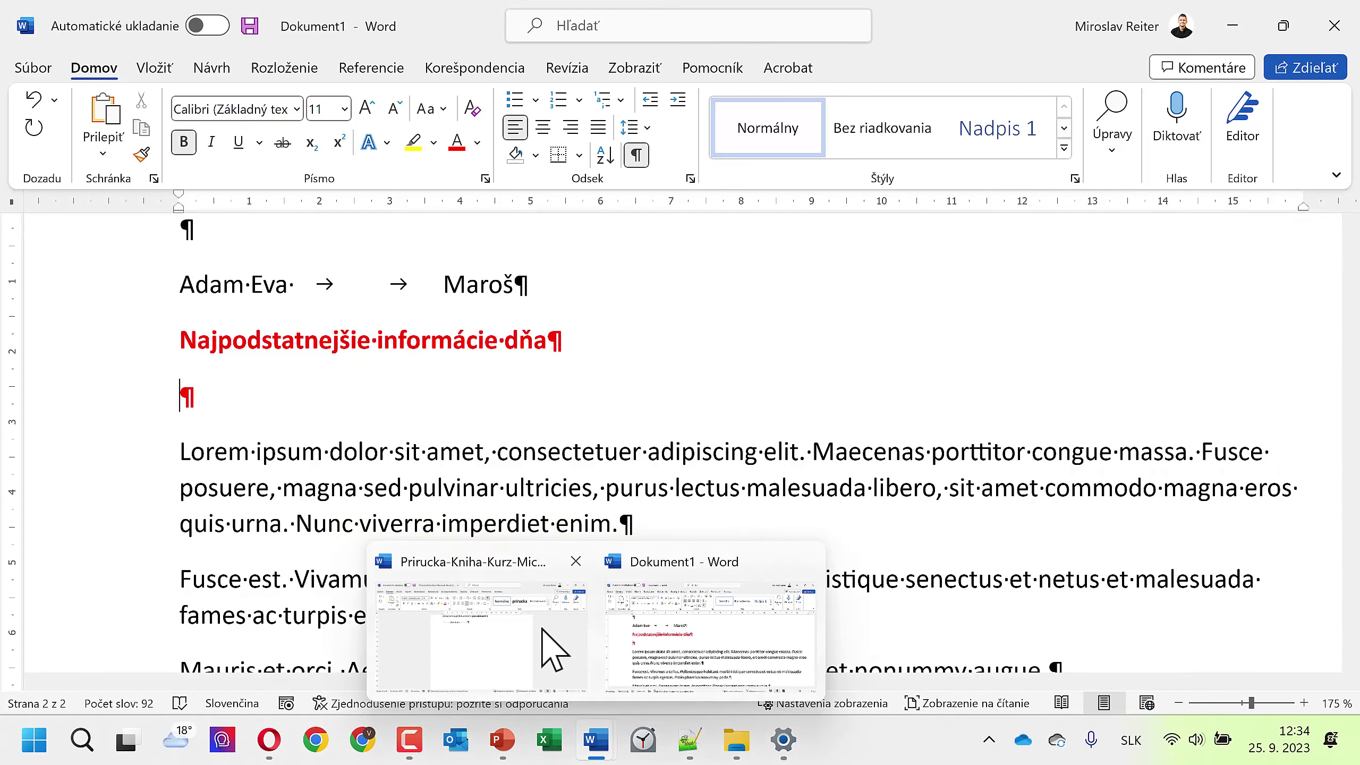
# Step: Bring the Prirucka-Kniha-Kurz-Microsoft-Word-III handbook forward, run an Editor check, then close Editor
pyautogui.click(546, 643)
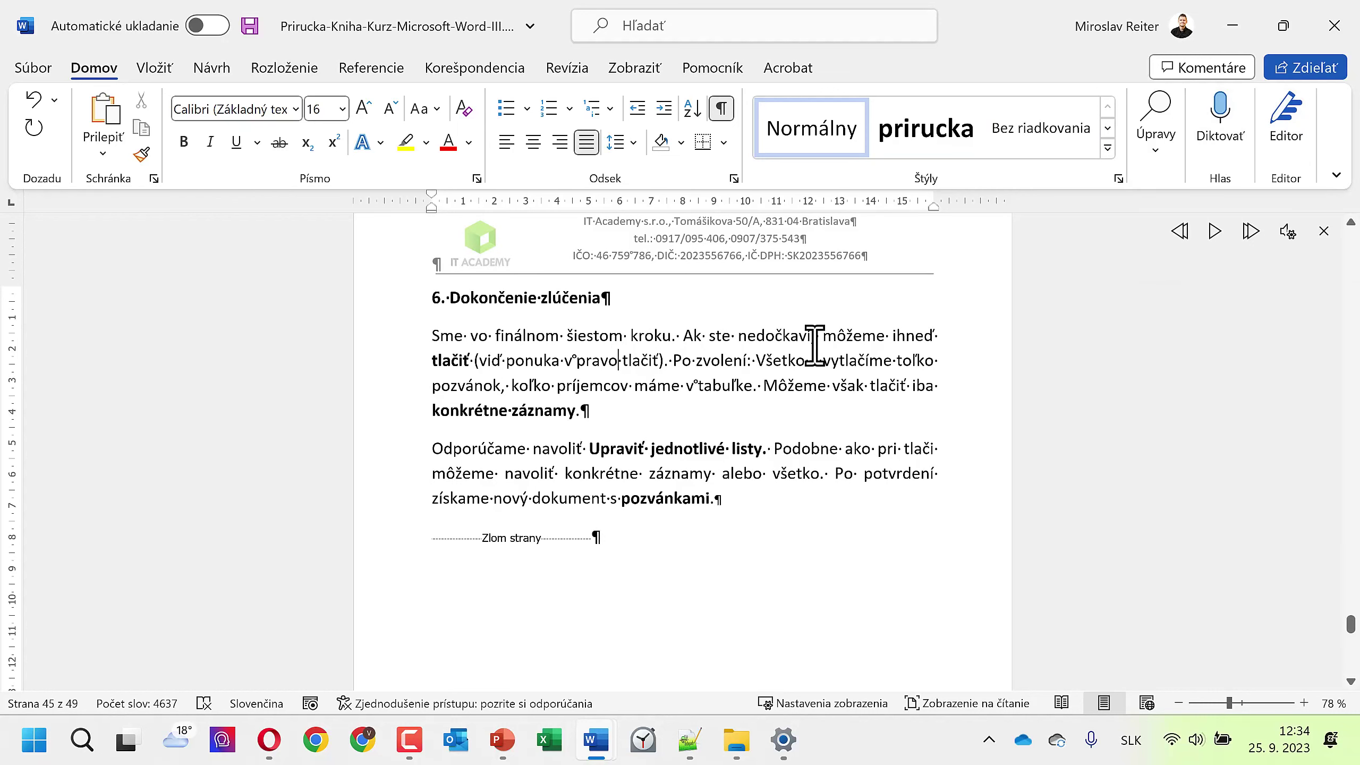
pyautogui.press('F7')
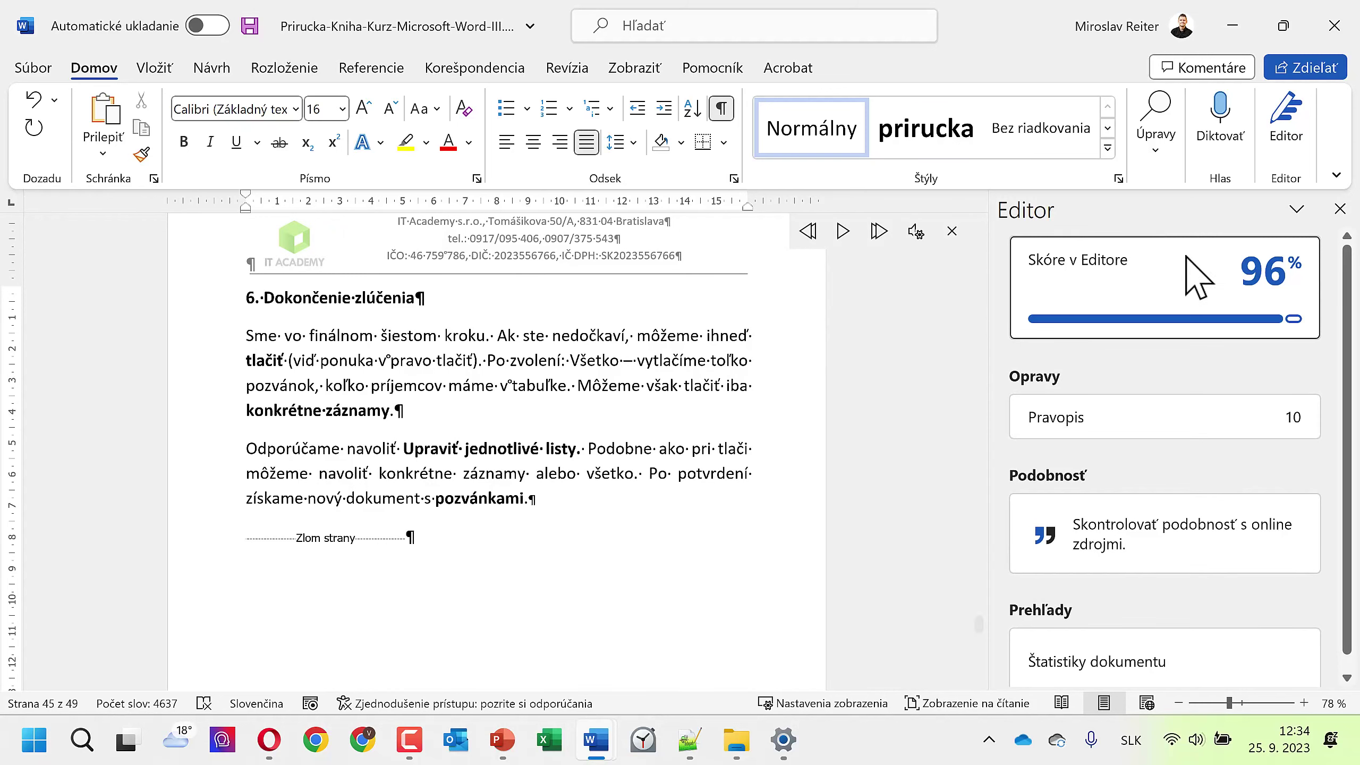
pyautogui.click(1340, 209)
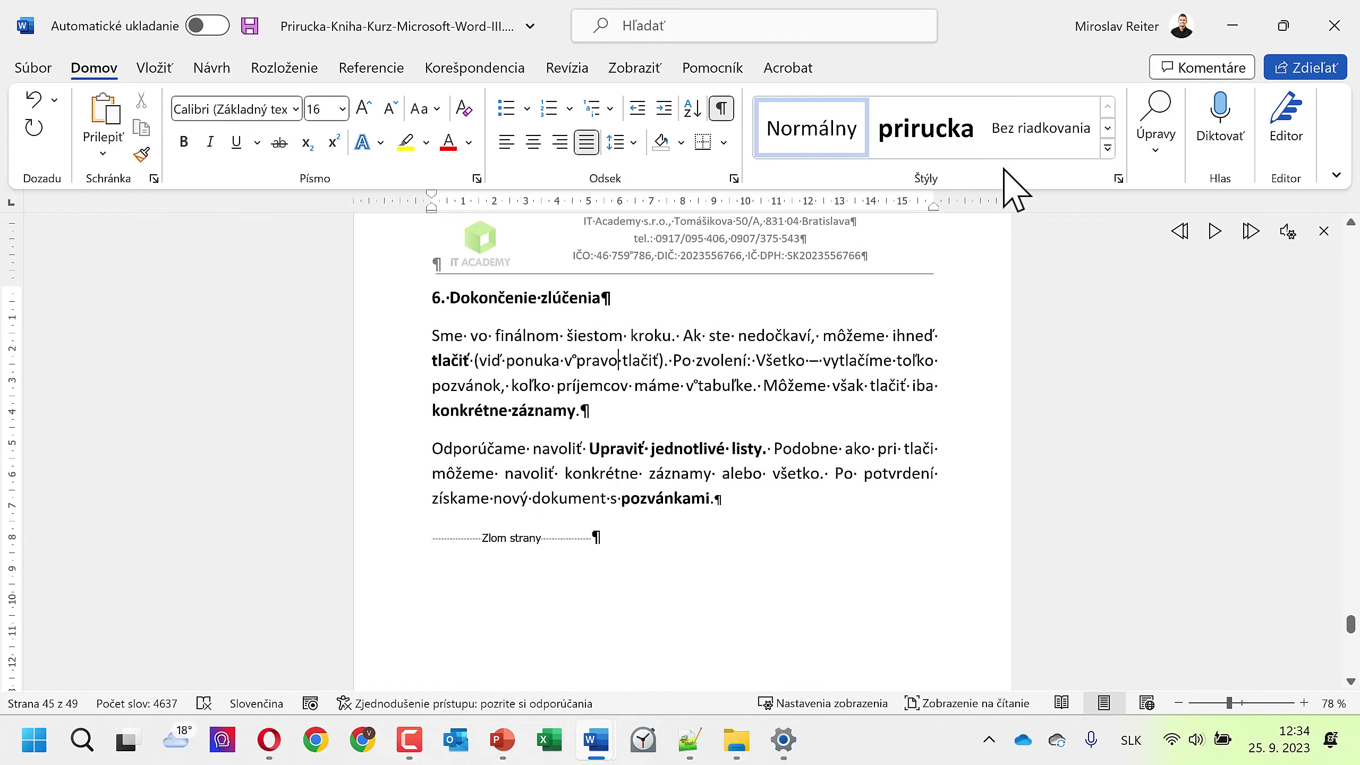
# Step: Show the Revízia ribbon above the handbook, after a brief return to Domov
pyautogui.click(566, 67)
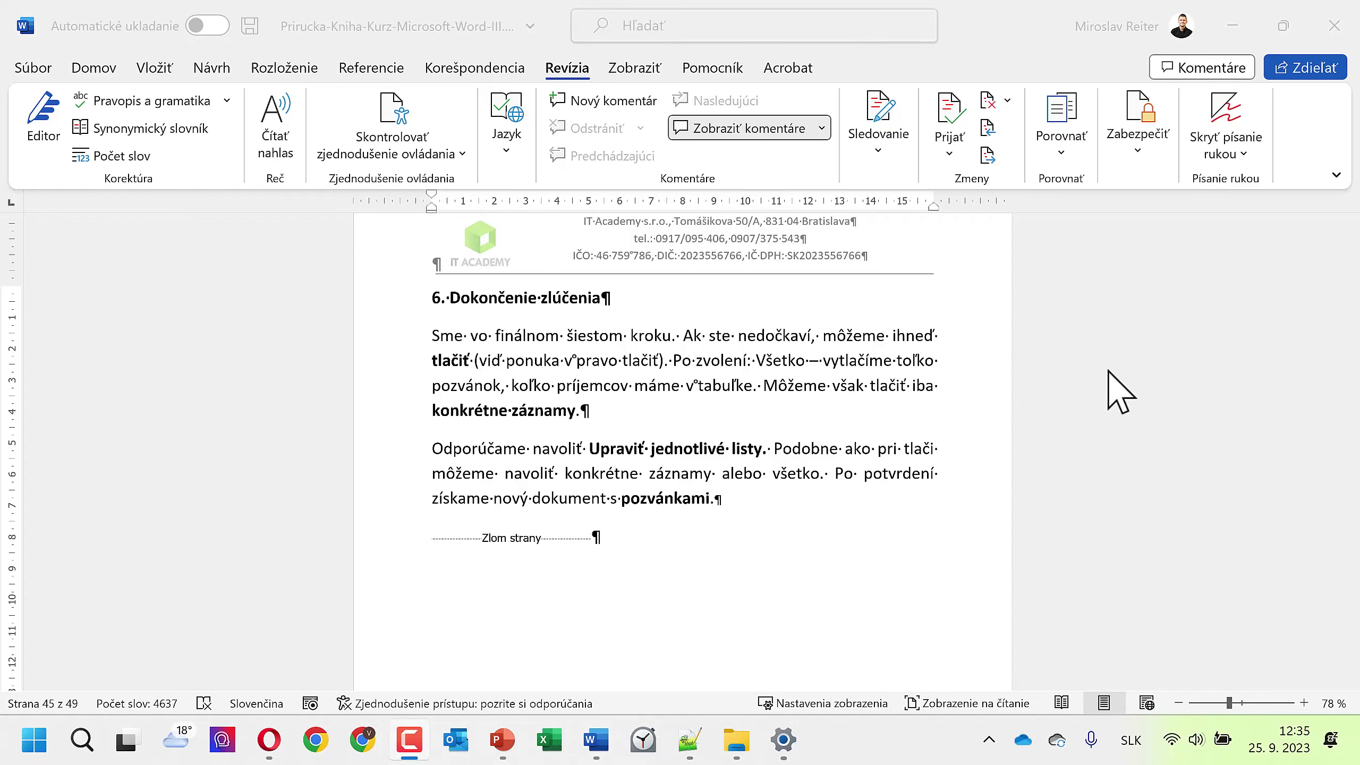
pyautogui.click(93, 68)
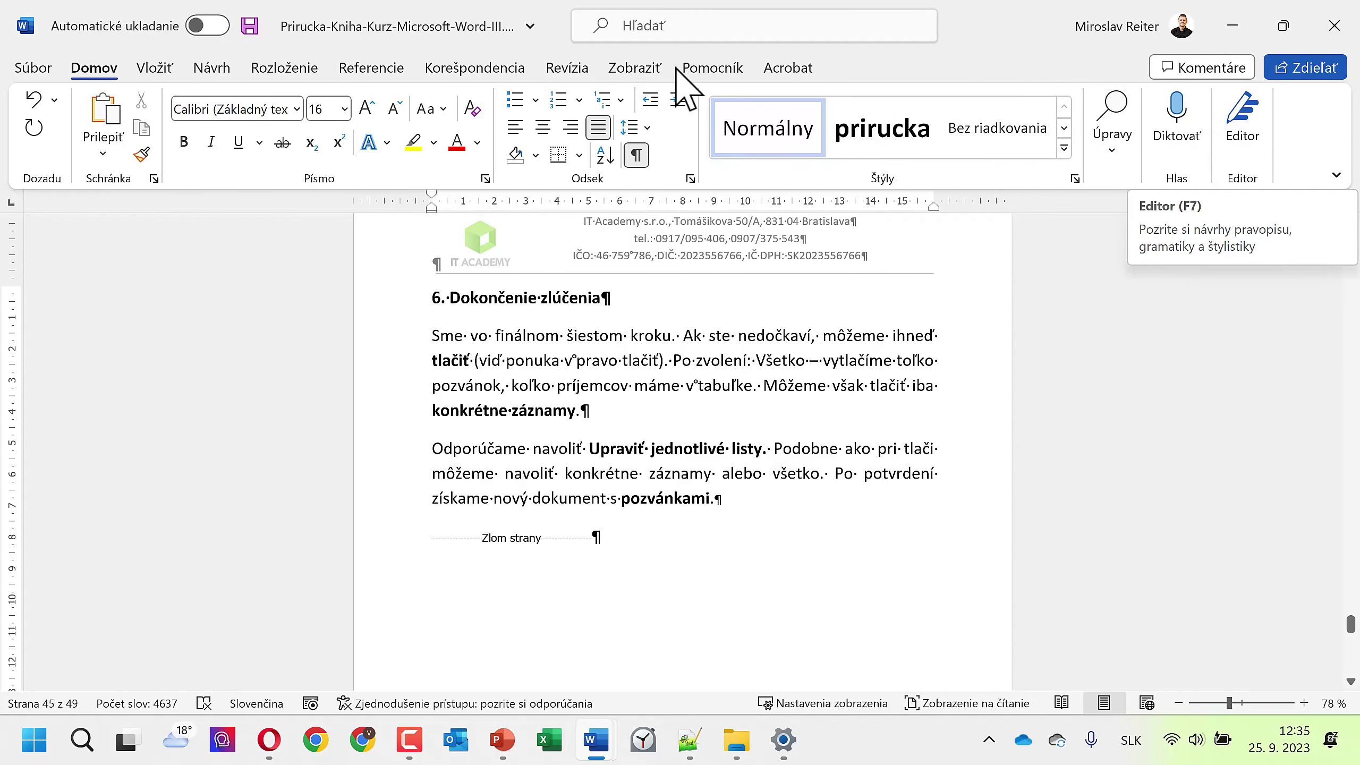
pyautogui.click(559, 72)
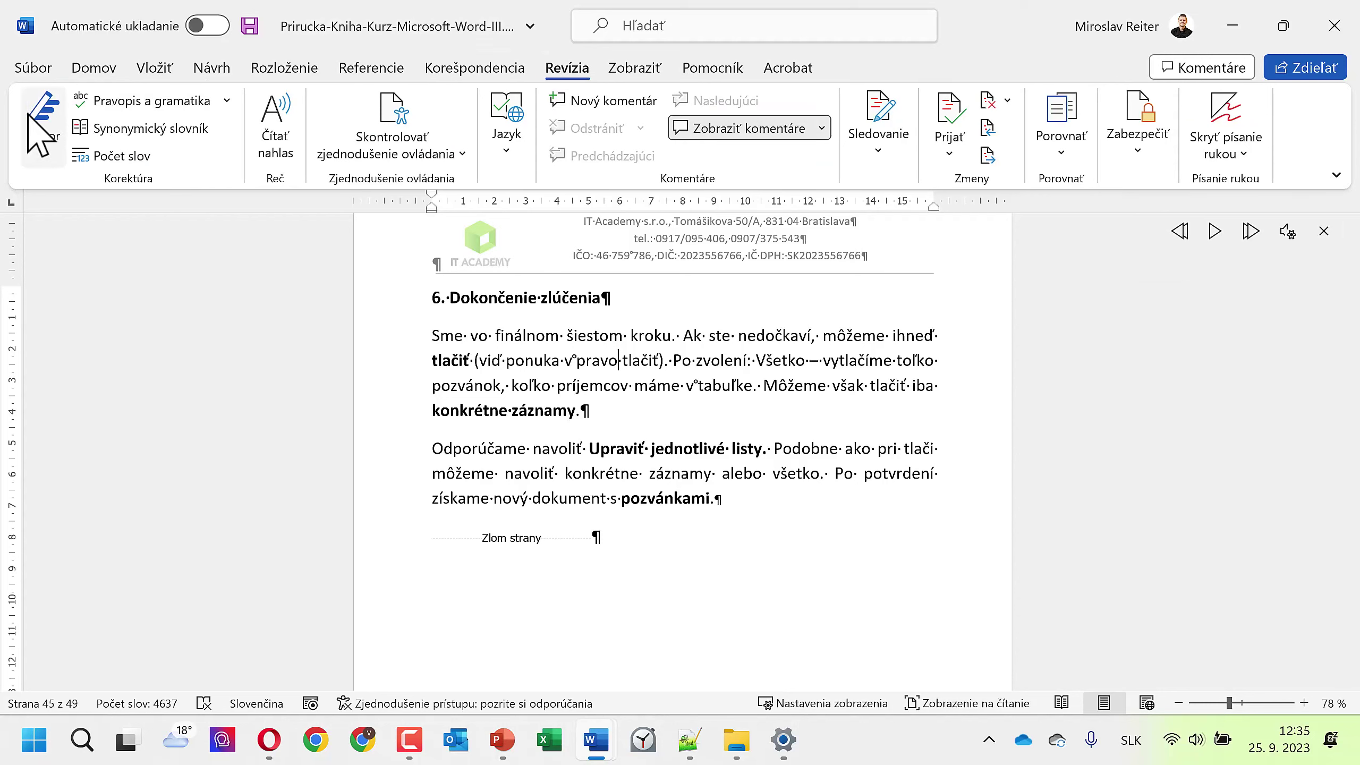
# Step: Run Pravopis a gramatika on the handbook and close the Editor pane without changes
pyautogui.click(115, 102)
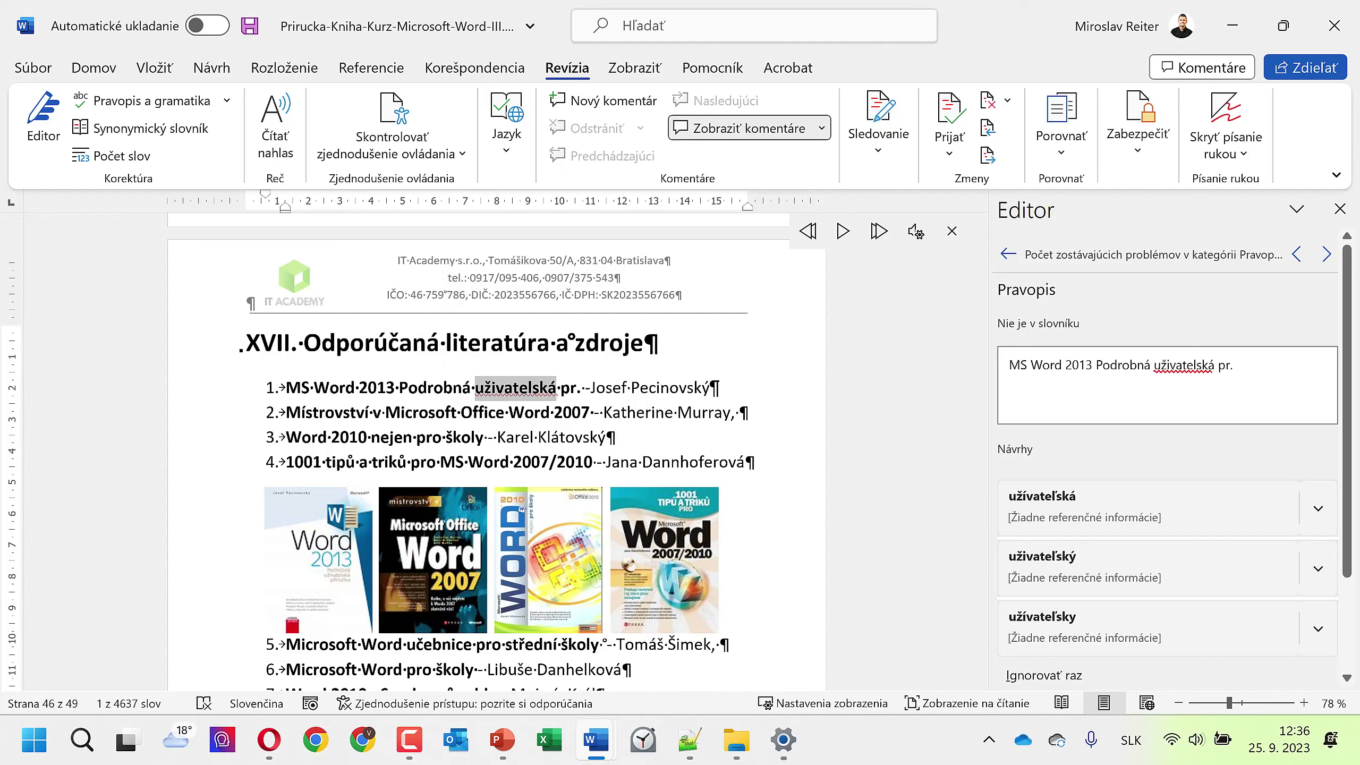
pyautogui.click(1340, 208)
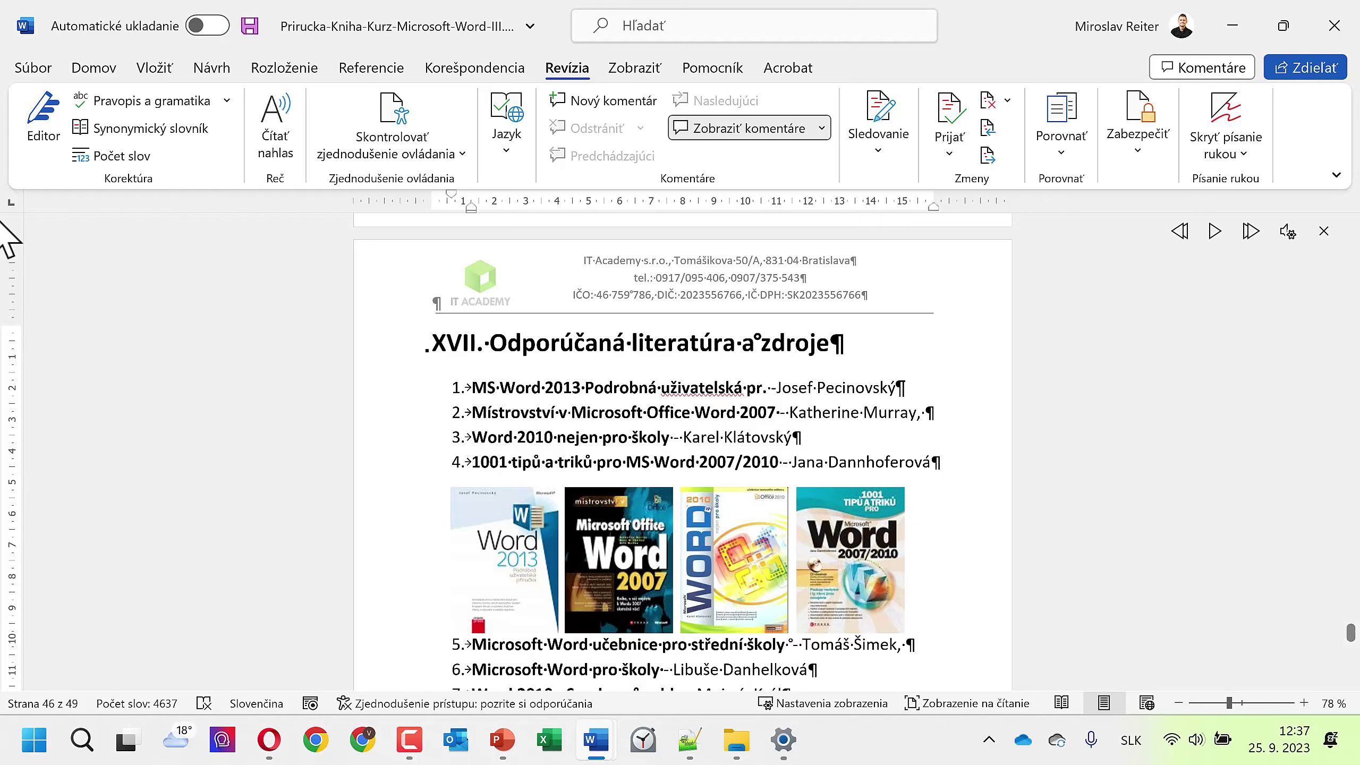
# Step: Open the Word Options (Možnosti) dialog from the Súbor menu's Viac list
pyautogui.click(32, 68)
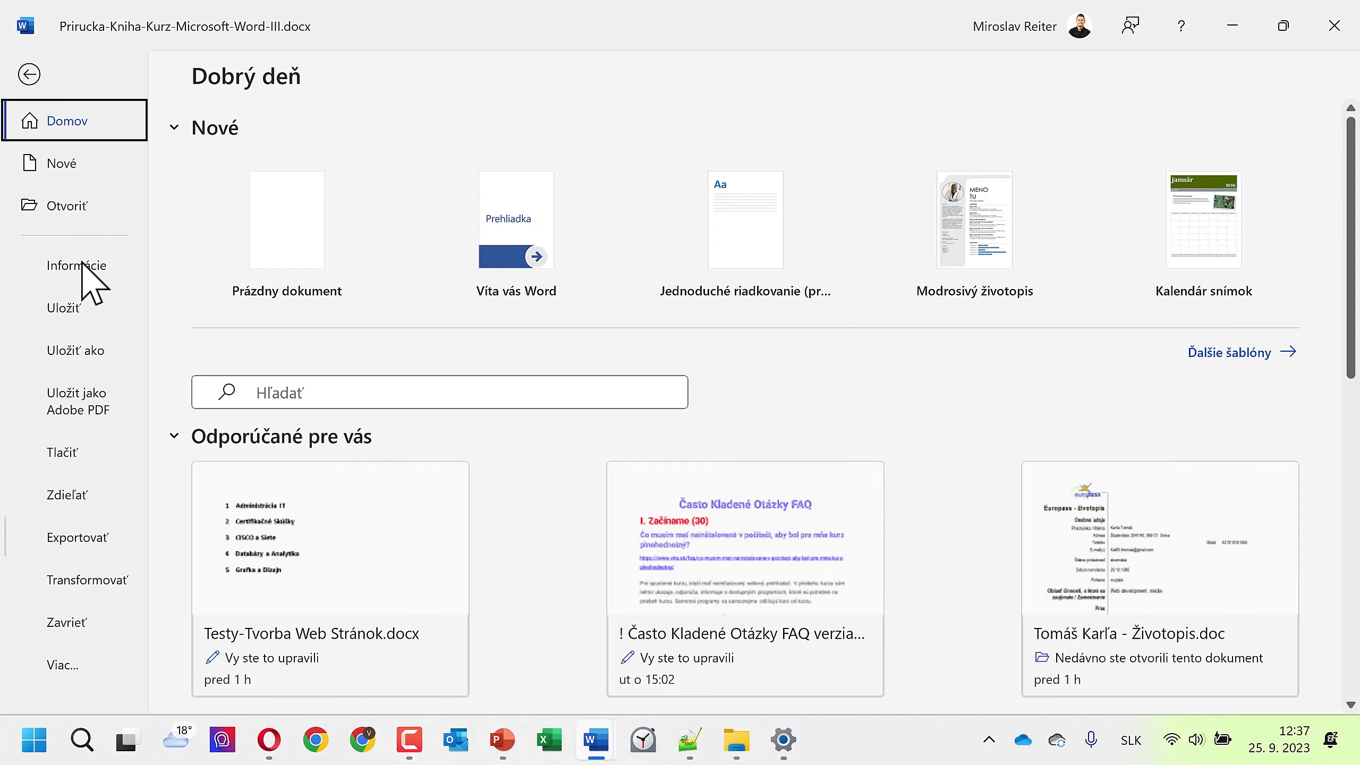
pyautogui.click(93, 667)
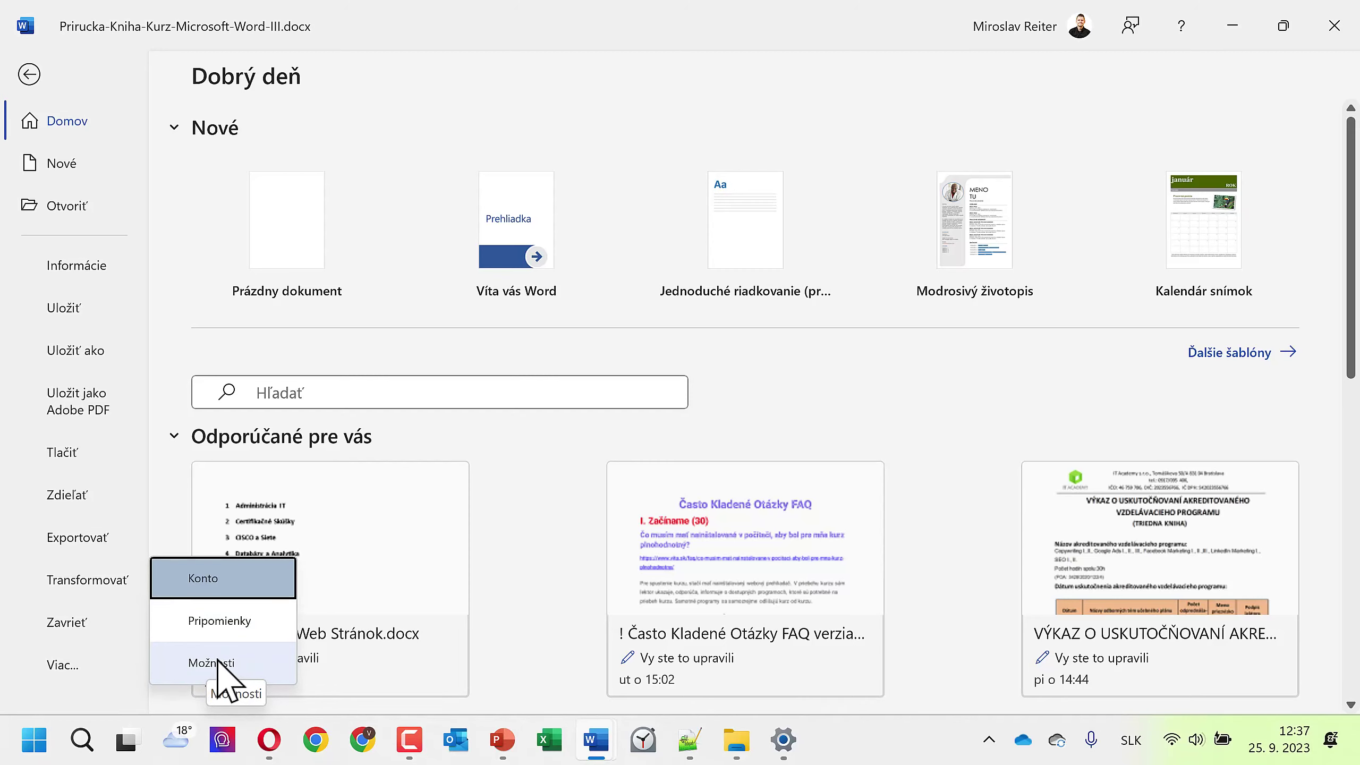
pyautogui.click(219, 663)
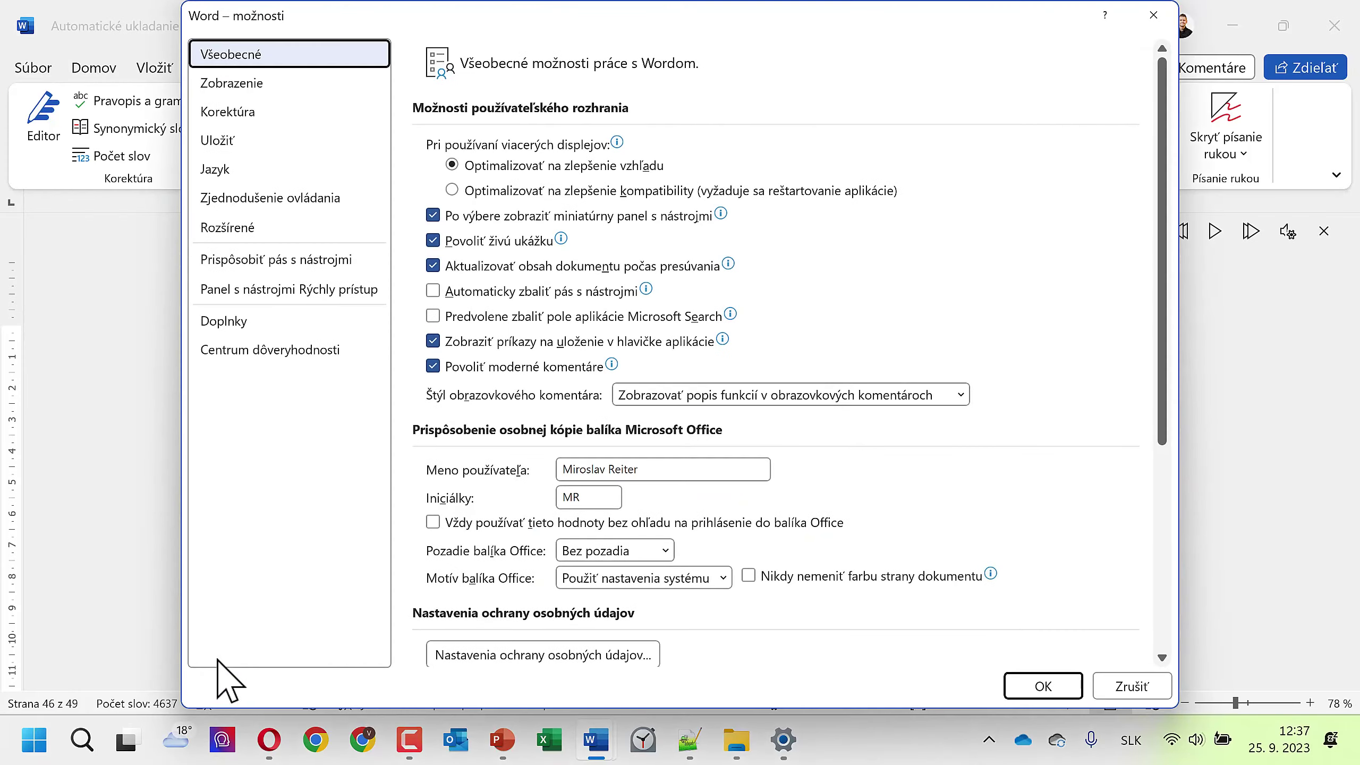
# Step: Move the Word Options window slightly lower and show the Korektúra proofing settings
pyautogui.moveTo(346, 16); pyautogui.dragTo(344, 29)
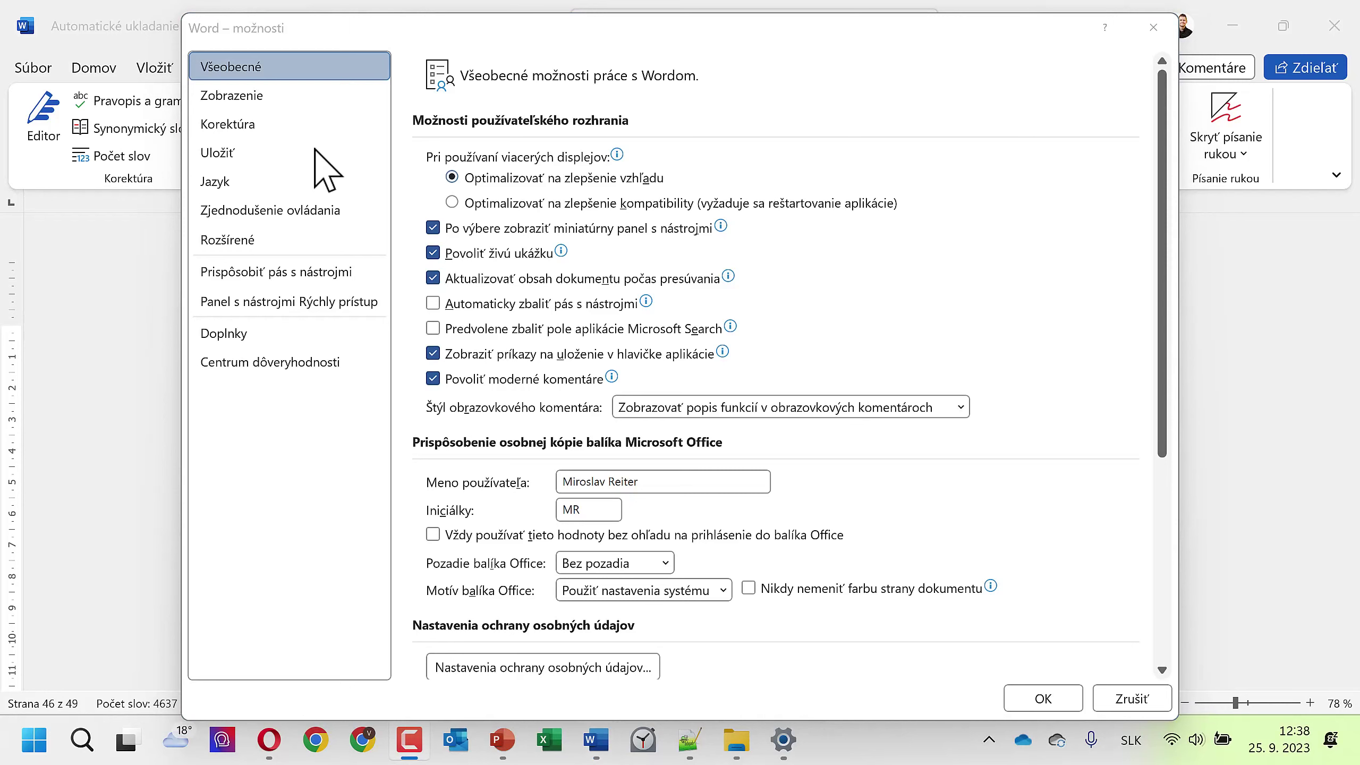
pyautogui.click(236, 126)
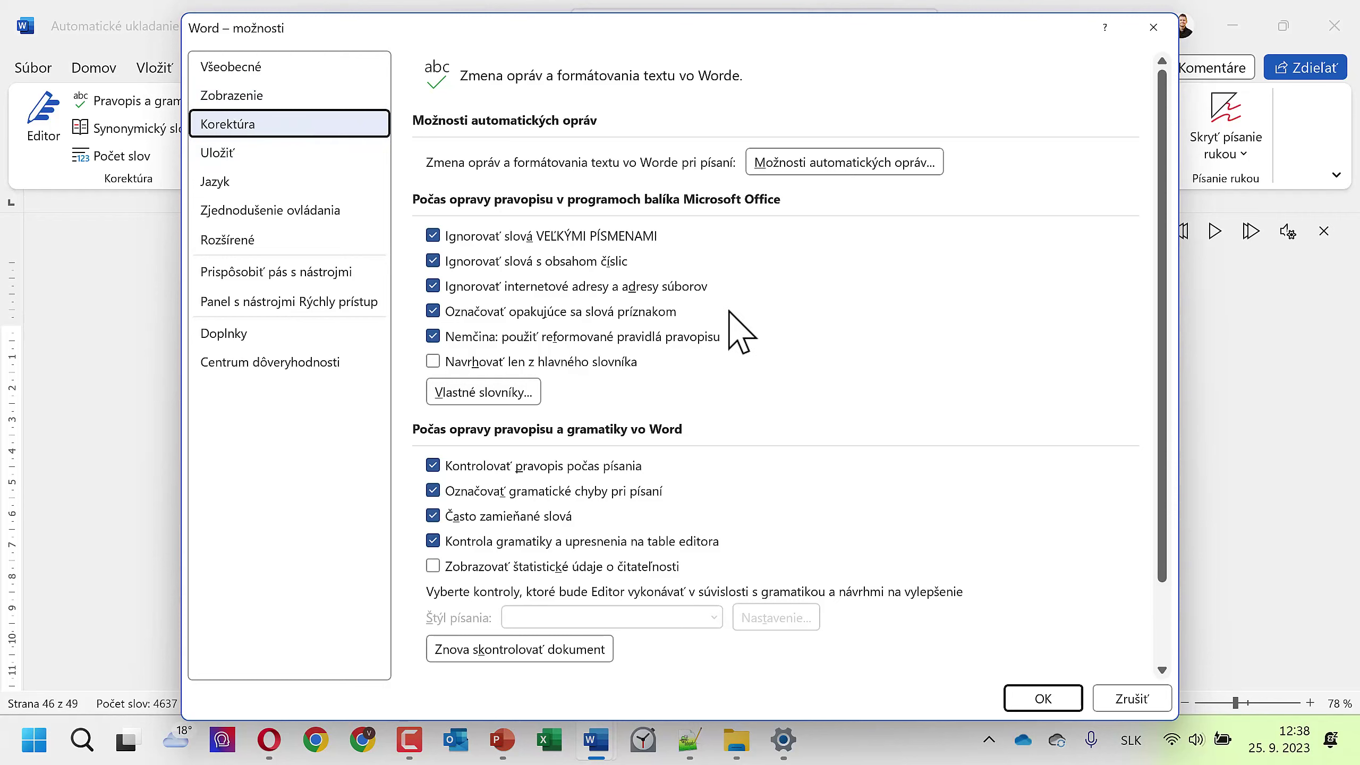
# Step: Hide spelling and grammar errors in this handbook only, and confirm with OK
pyautogui.scroll(-1, 742, 332)
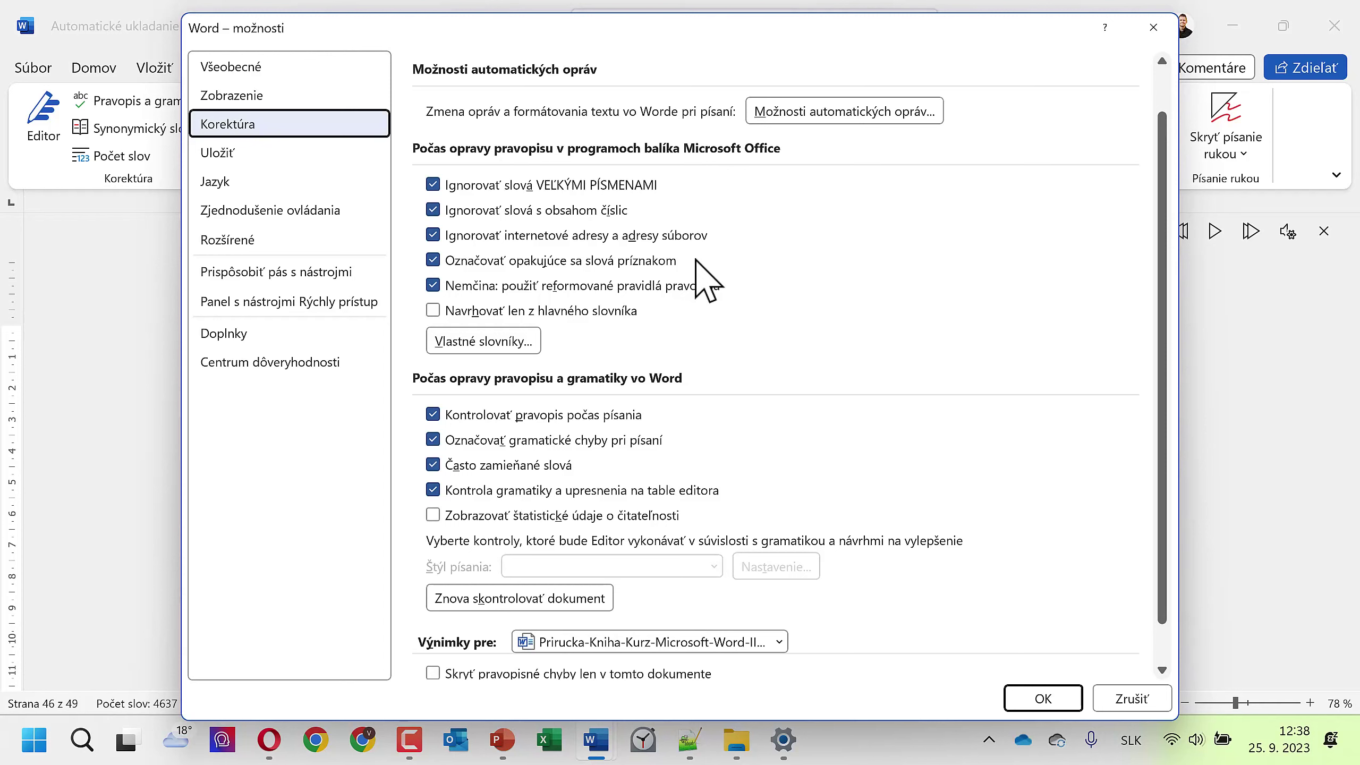
pyautogui.scroll(-1, 706, 326)
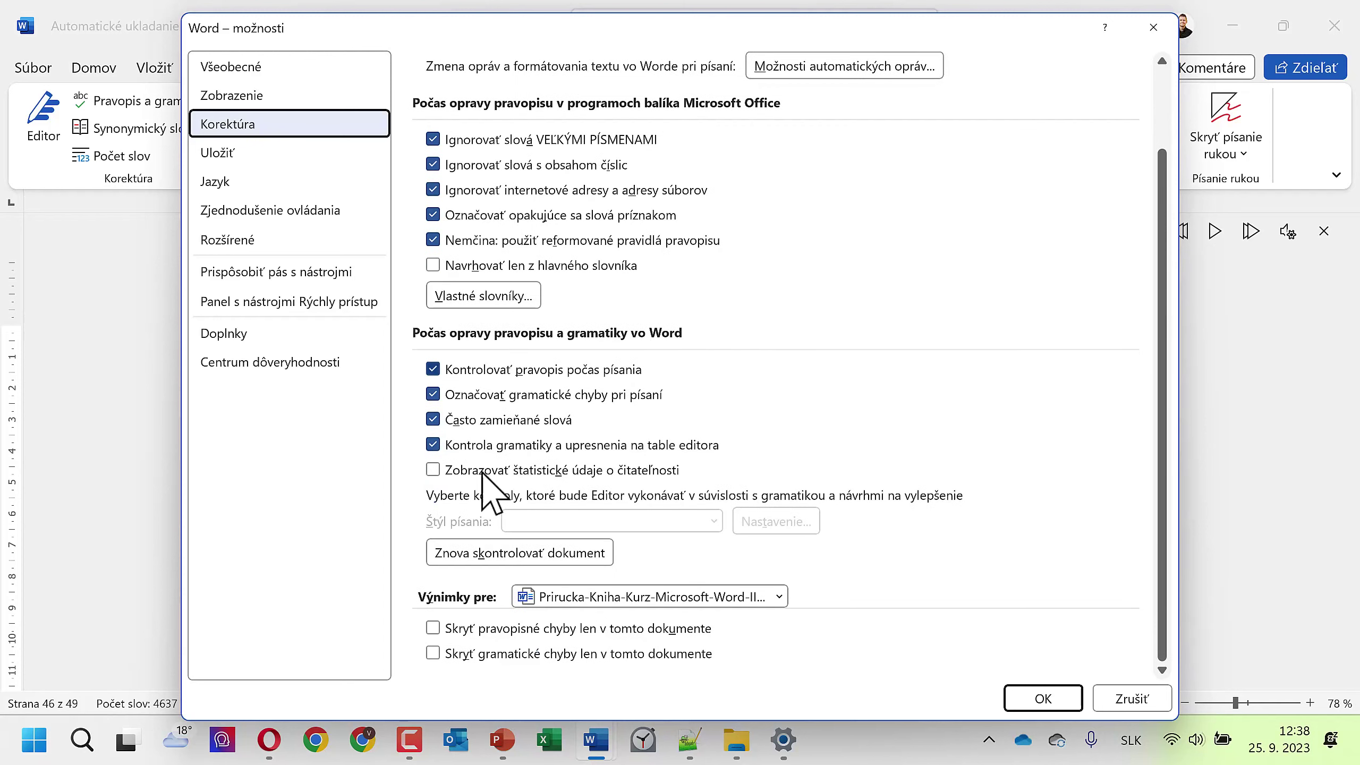
pyautogui.click(473, 630)
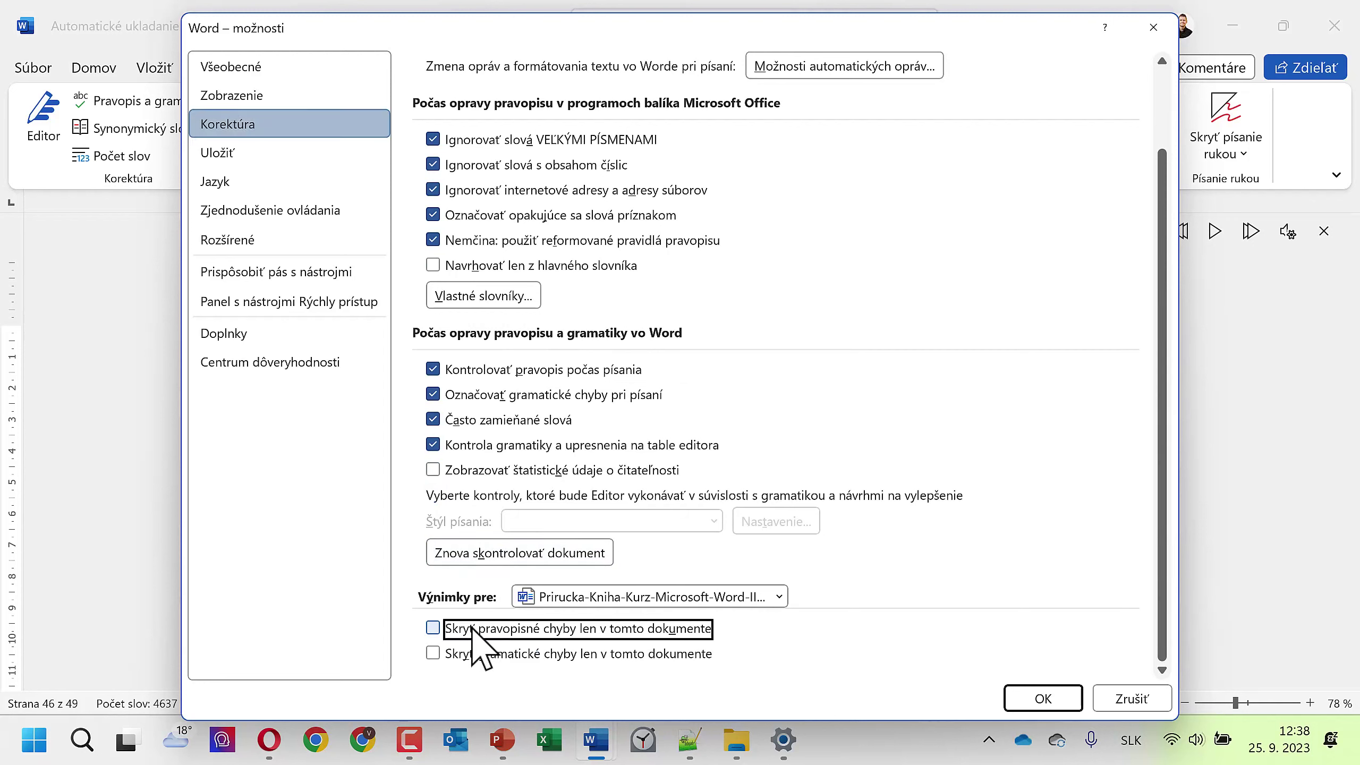
pyautogui.click(474, 630)
pyautogui.click(481, 655)
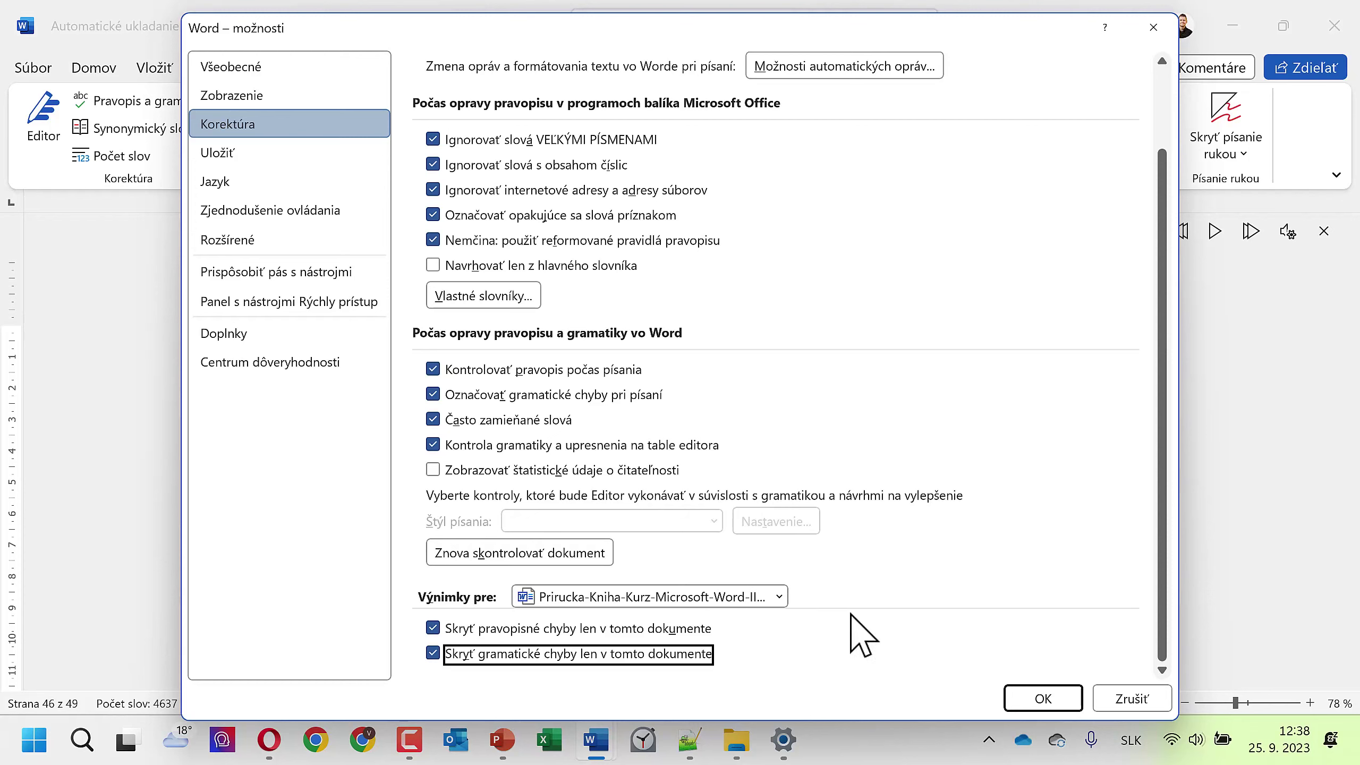
pyautogui.click(1017, 697)
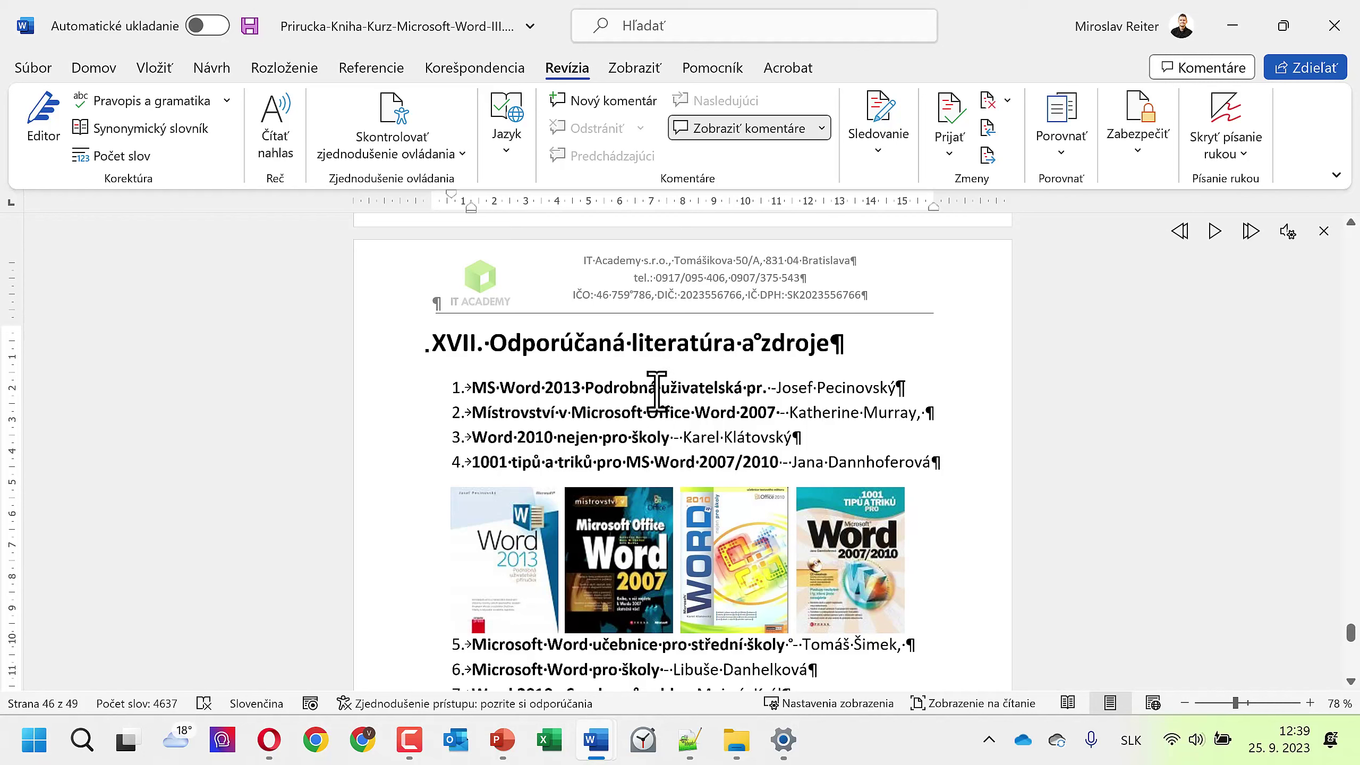
# Step: Rerun Editor, agreeing to turn the hidden-error exceptions back off
pyautogui.press('F7')
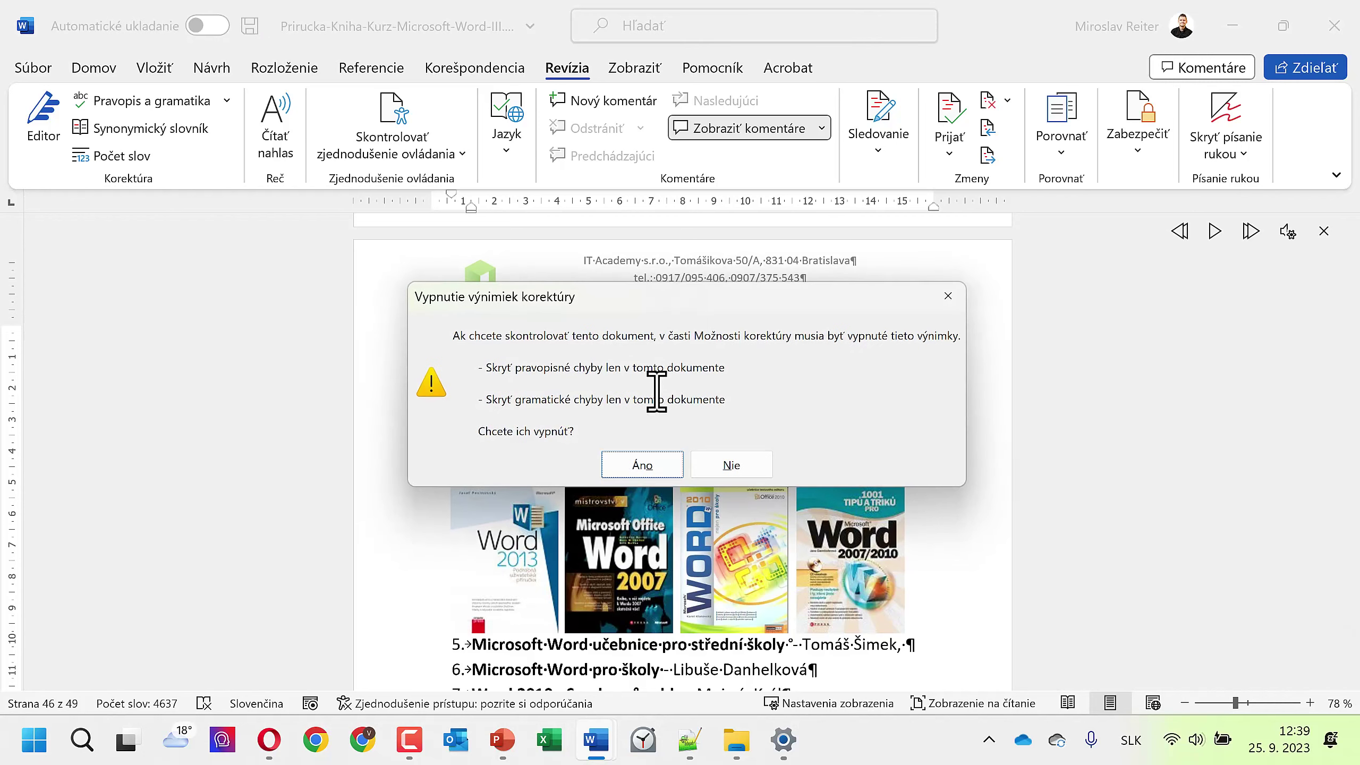
pyautogui.click(667, 464)
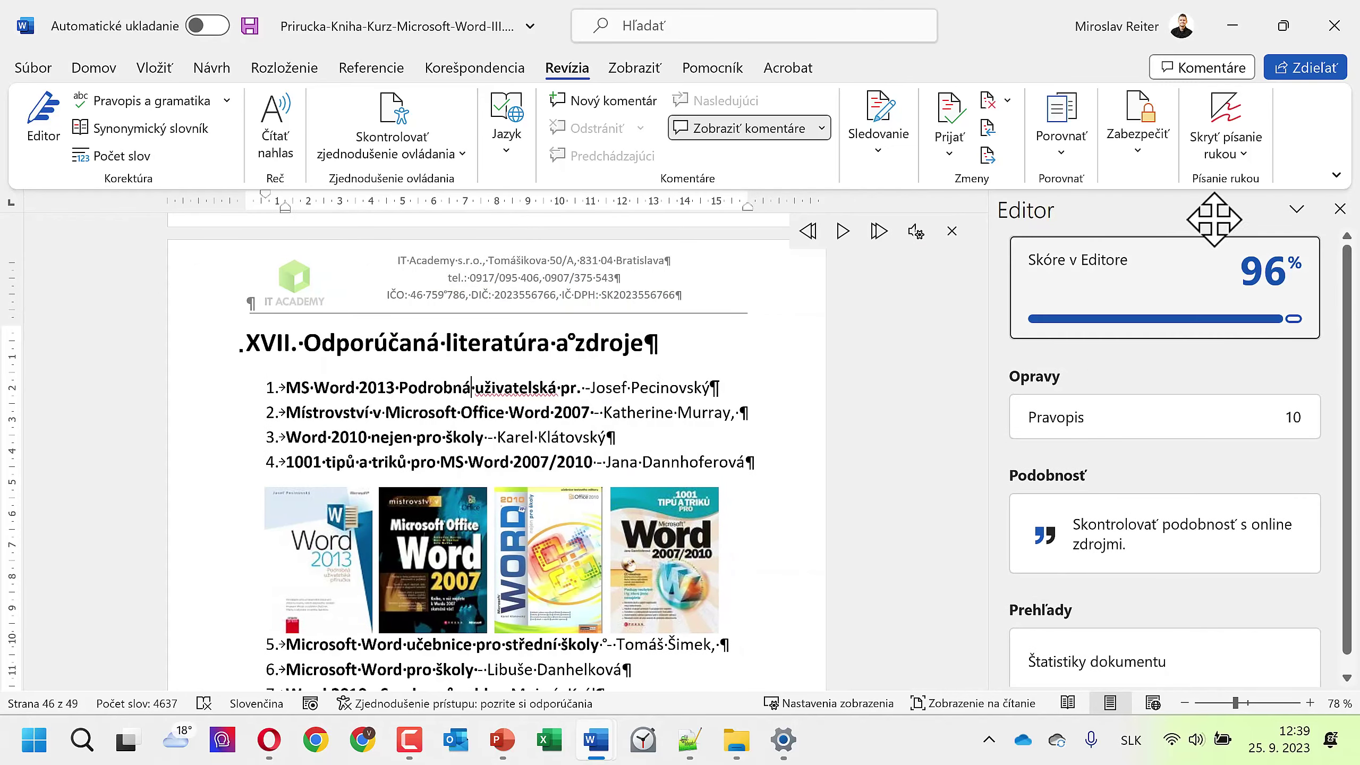
pyautogui.click(1340, 208)
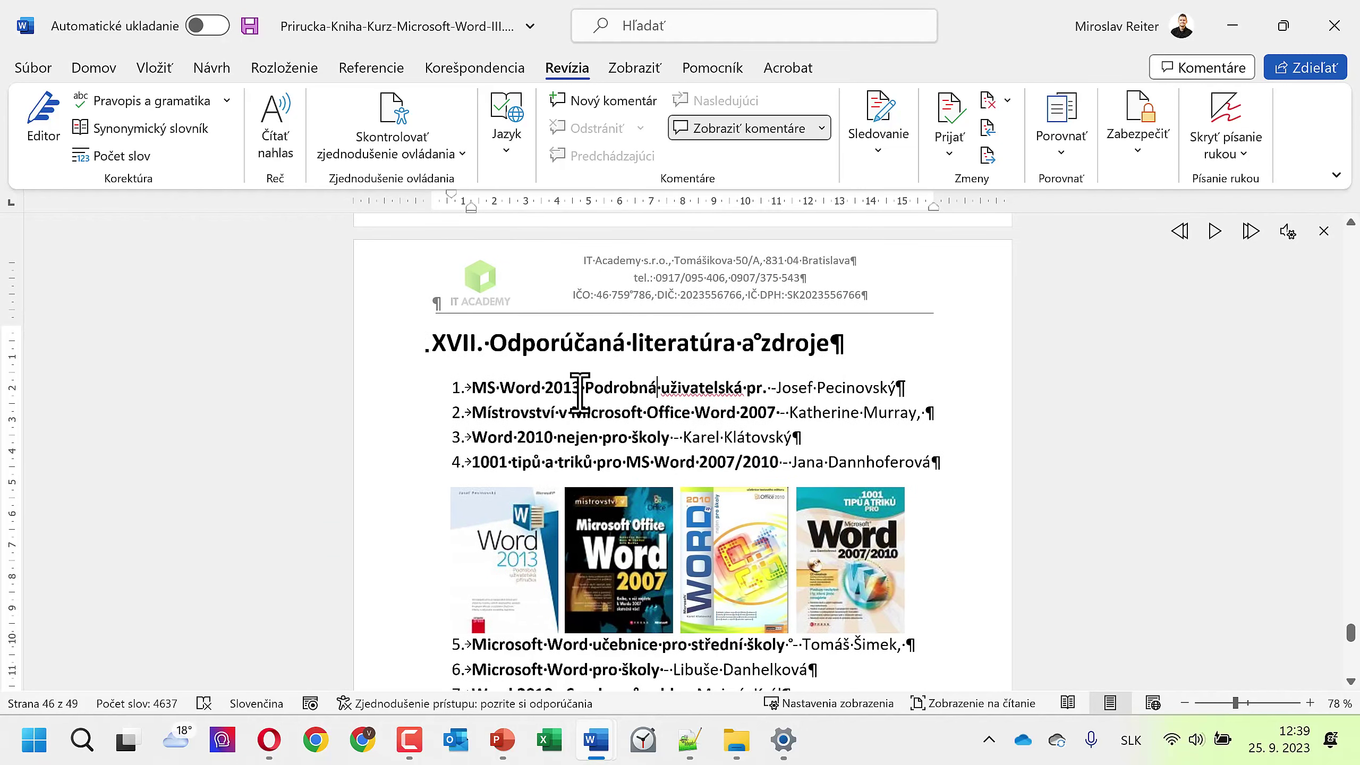
# Step: Correct the misspelling to užívateľská and add SmartArtu and WordArtu to the dictionary
pyautogui.press('F7')
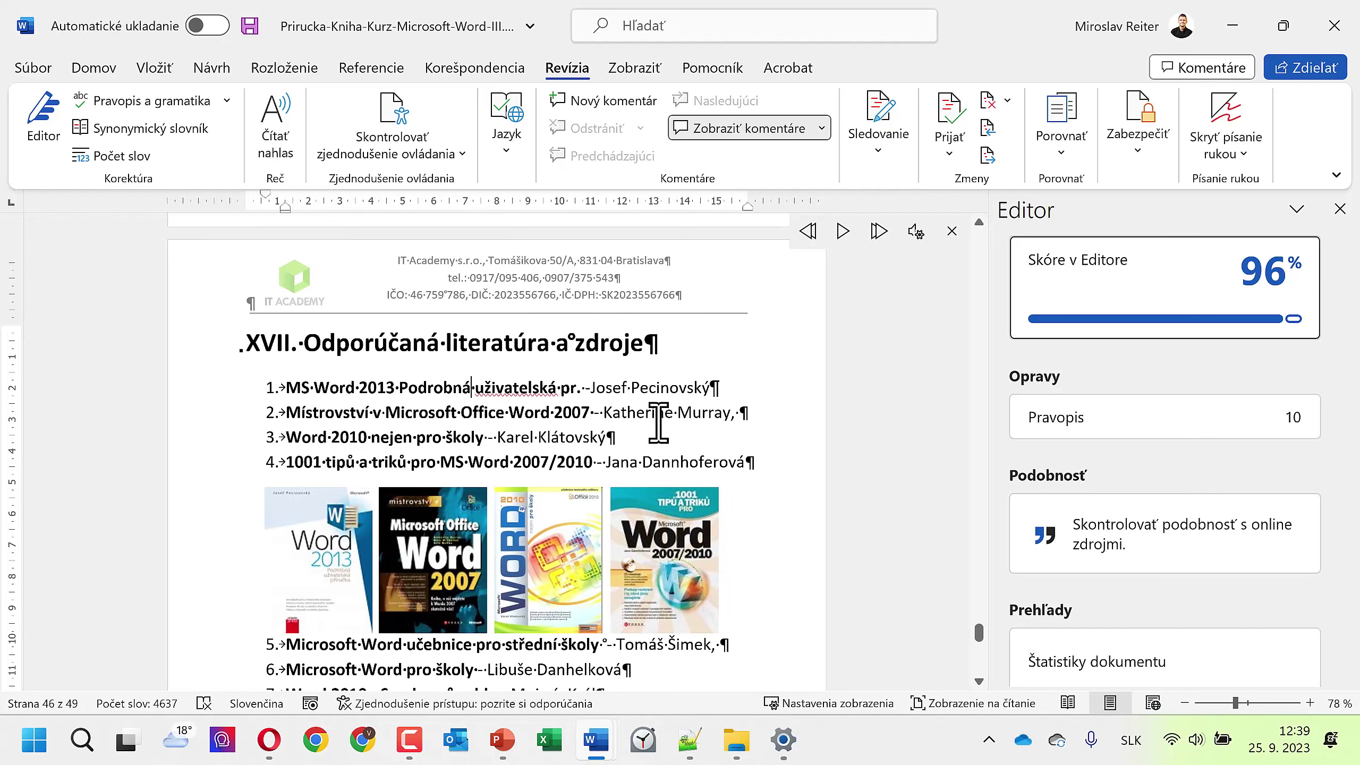
pyautogui.click(1140, 316)
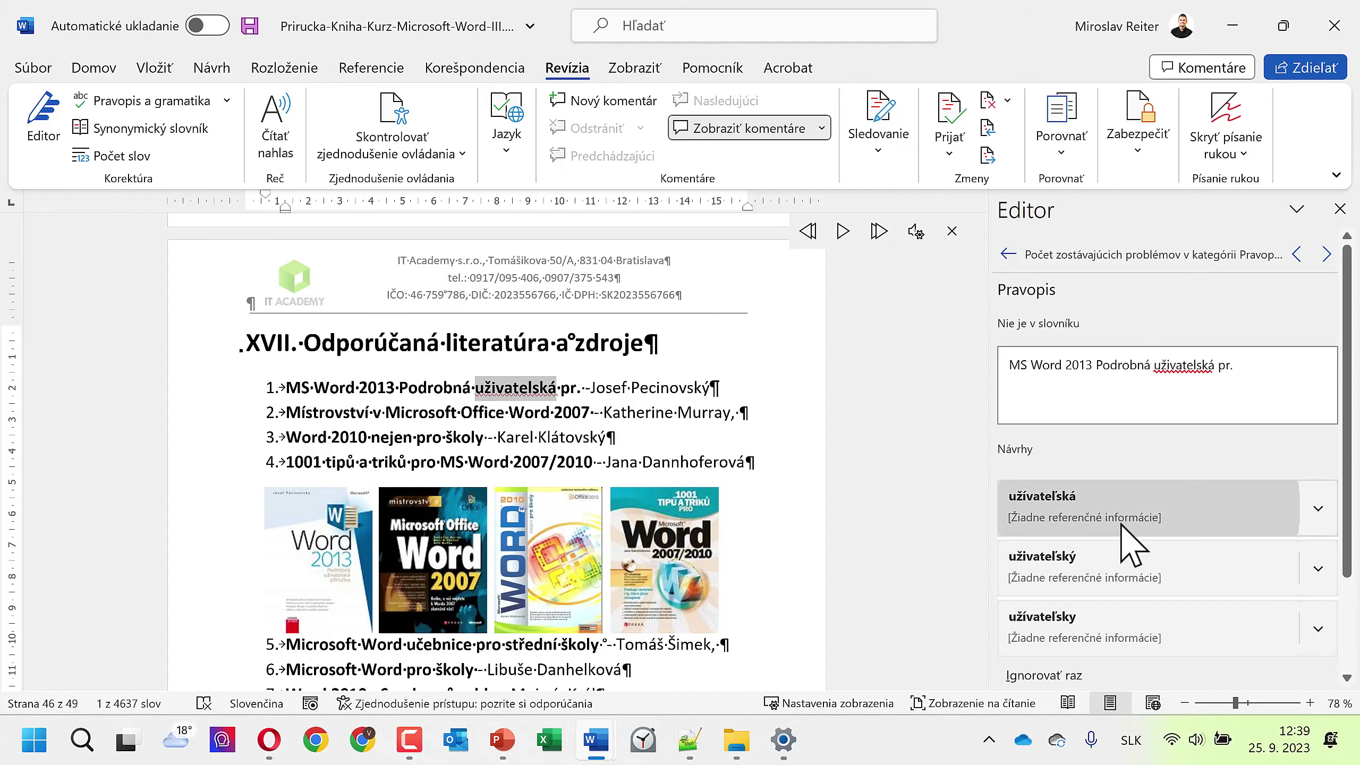
pyautogui.scroll(-3, 1123, 530)
pyautogui.scroll(3, 1130, 547)
pyautogui.click(1118, 519)
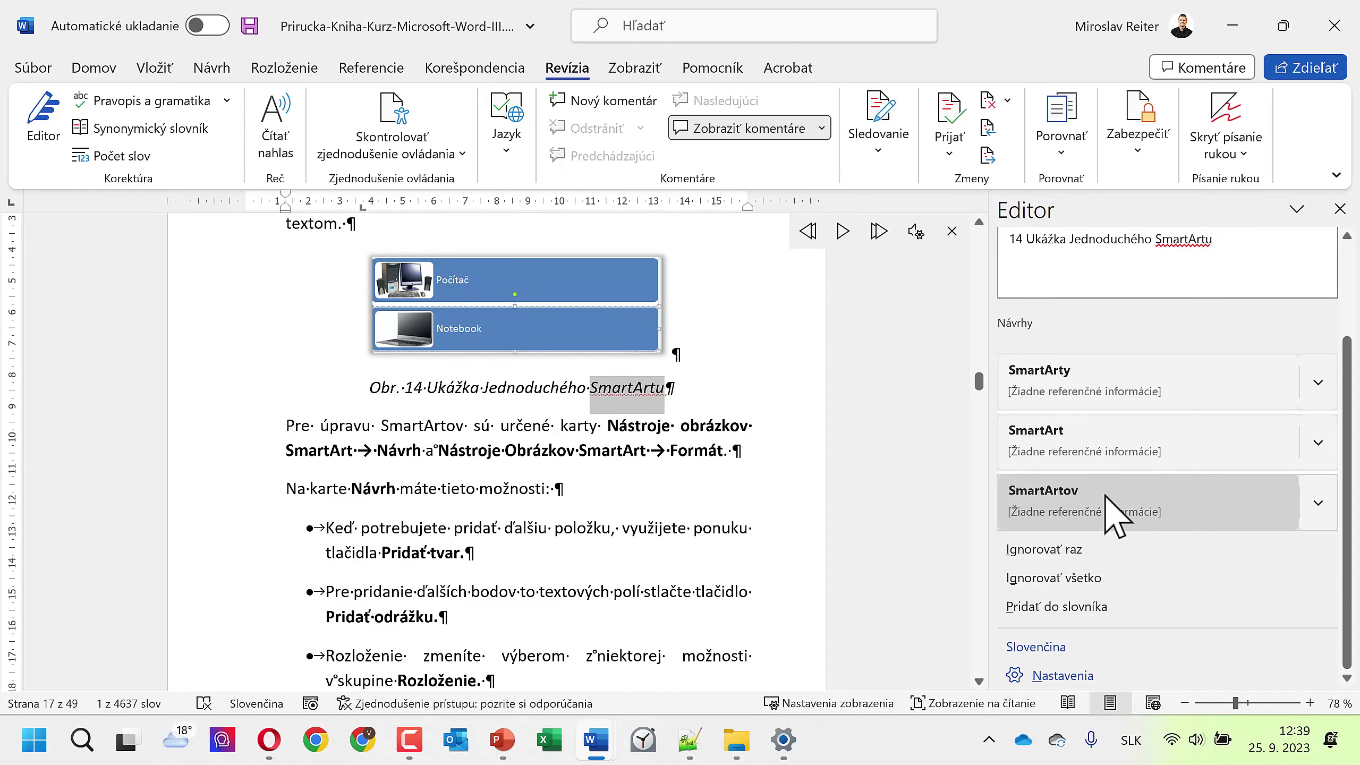
pyautogui.click(1124, 607)
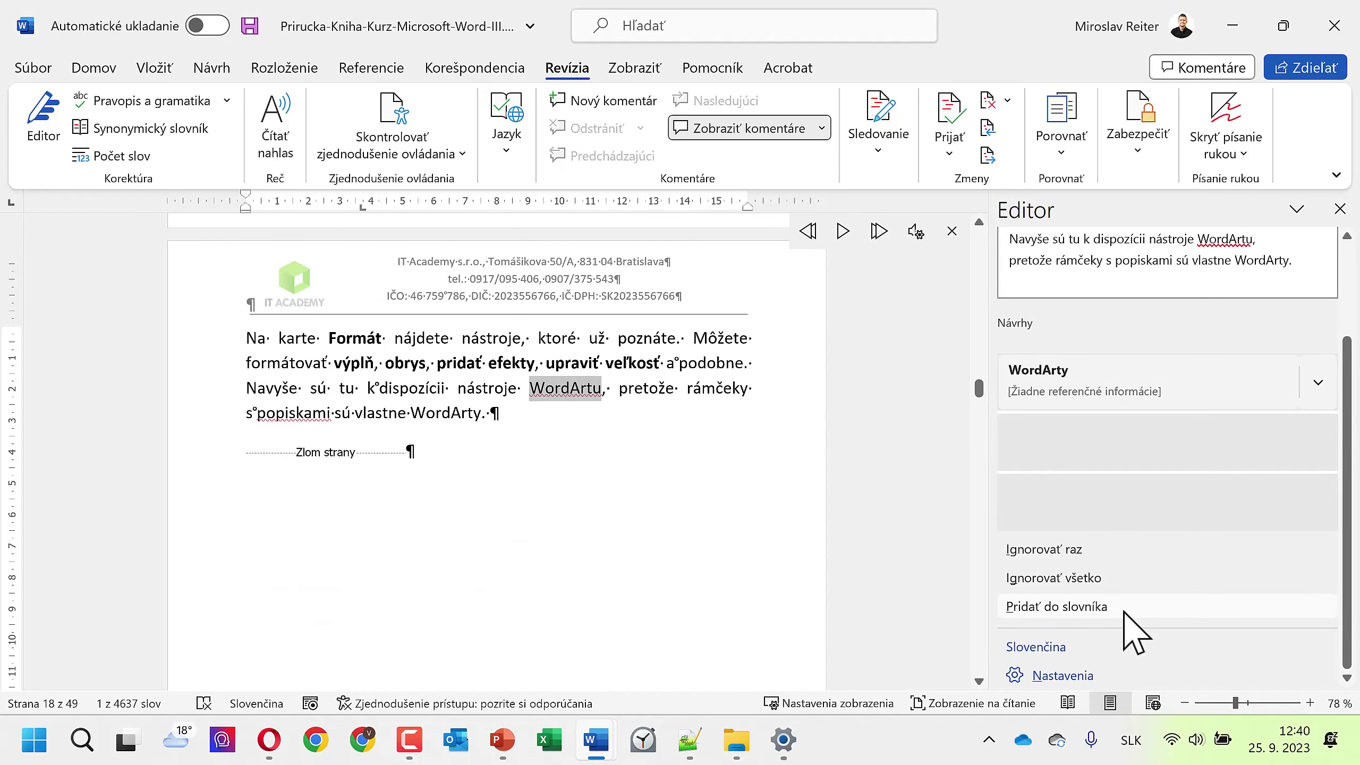
pyautogui.click(1124, 610)
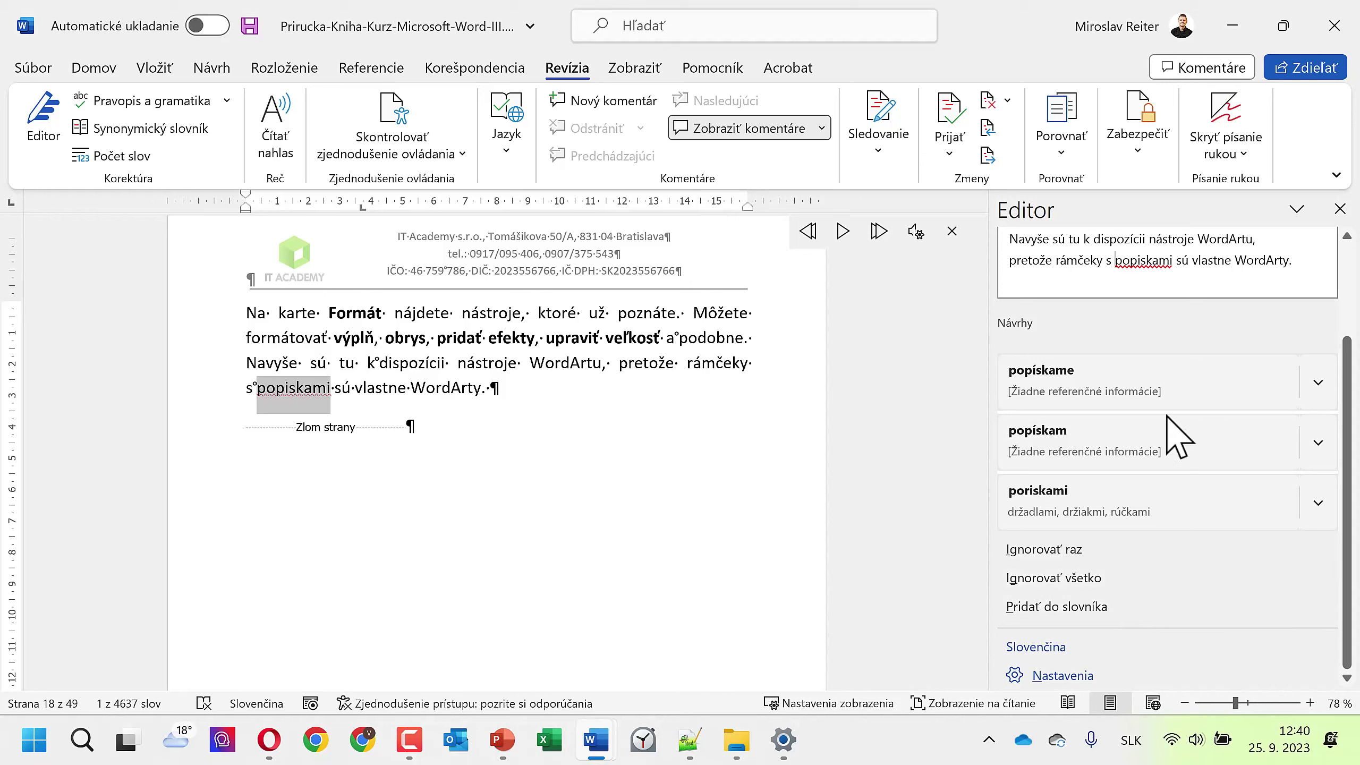
pyautogui.scroll(2, 1225, 469)
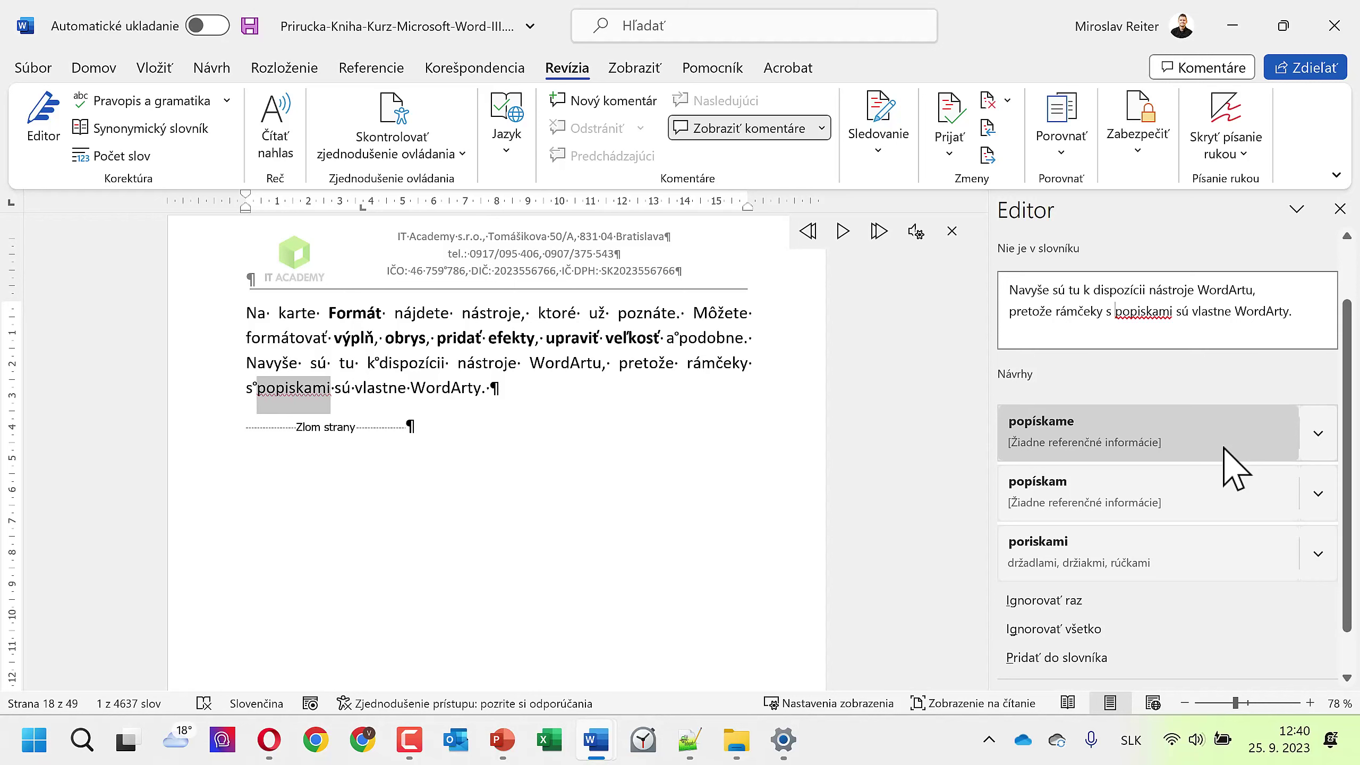
# Step: Change popiskami to popismi on page 18 and reopen Editor's overview (98%, 6 issues)
pyautogui.click(1339, 209)
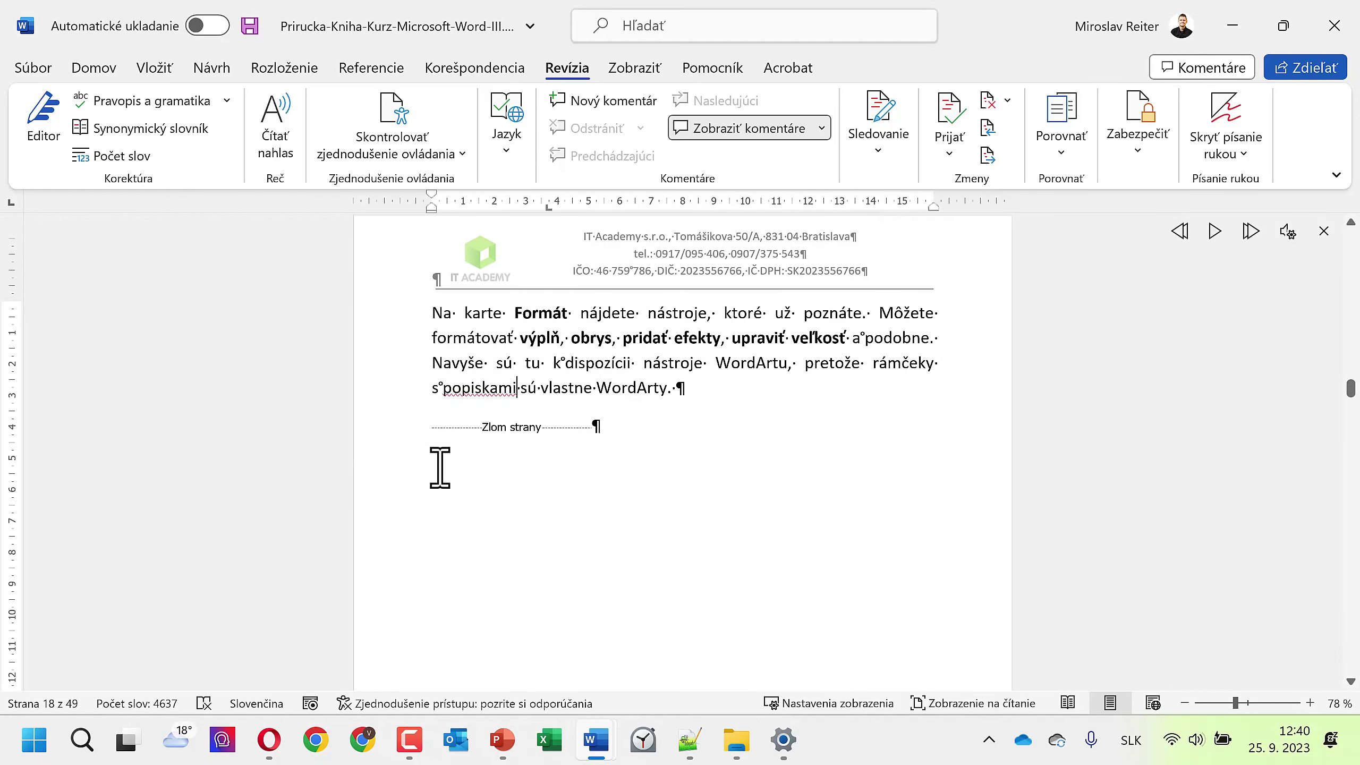
pyautogui.rightClick(498, 388)
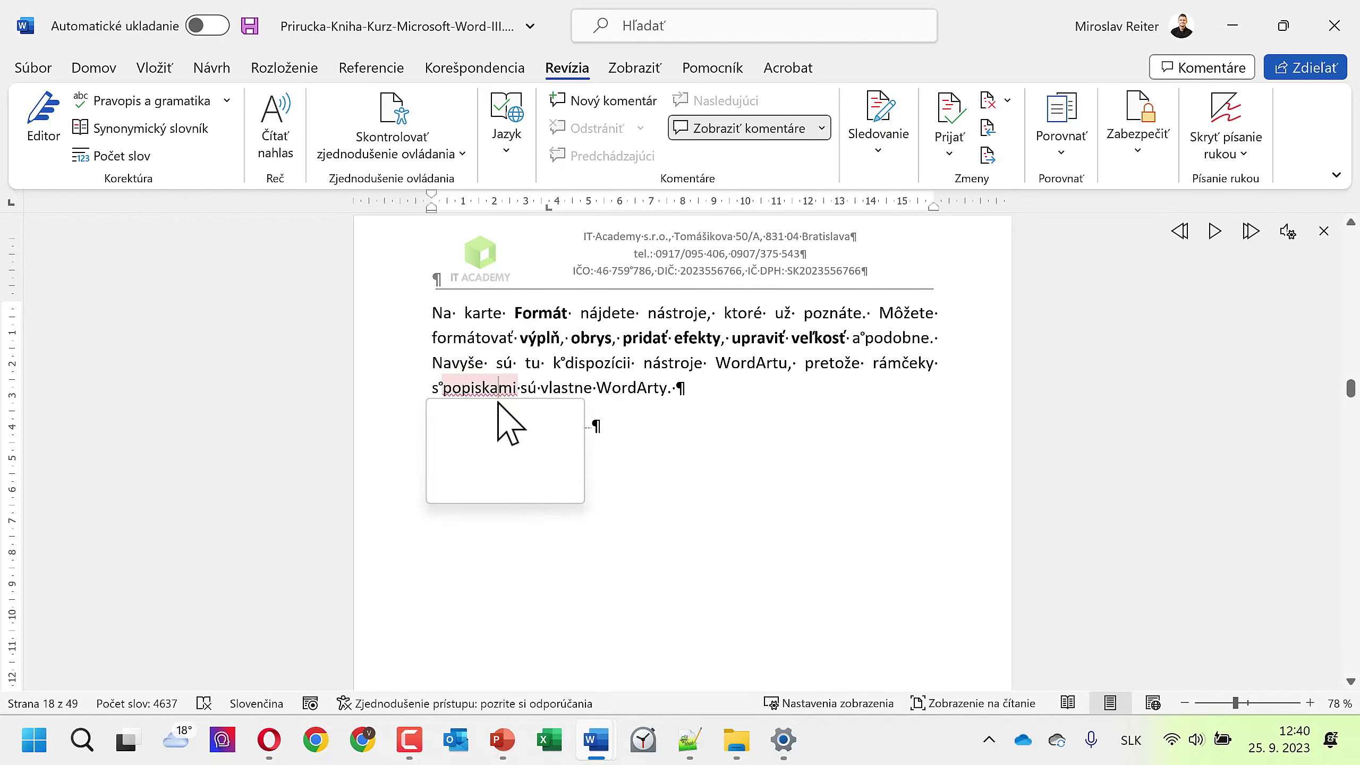
pyautogui.click(498, 405)
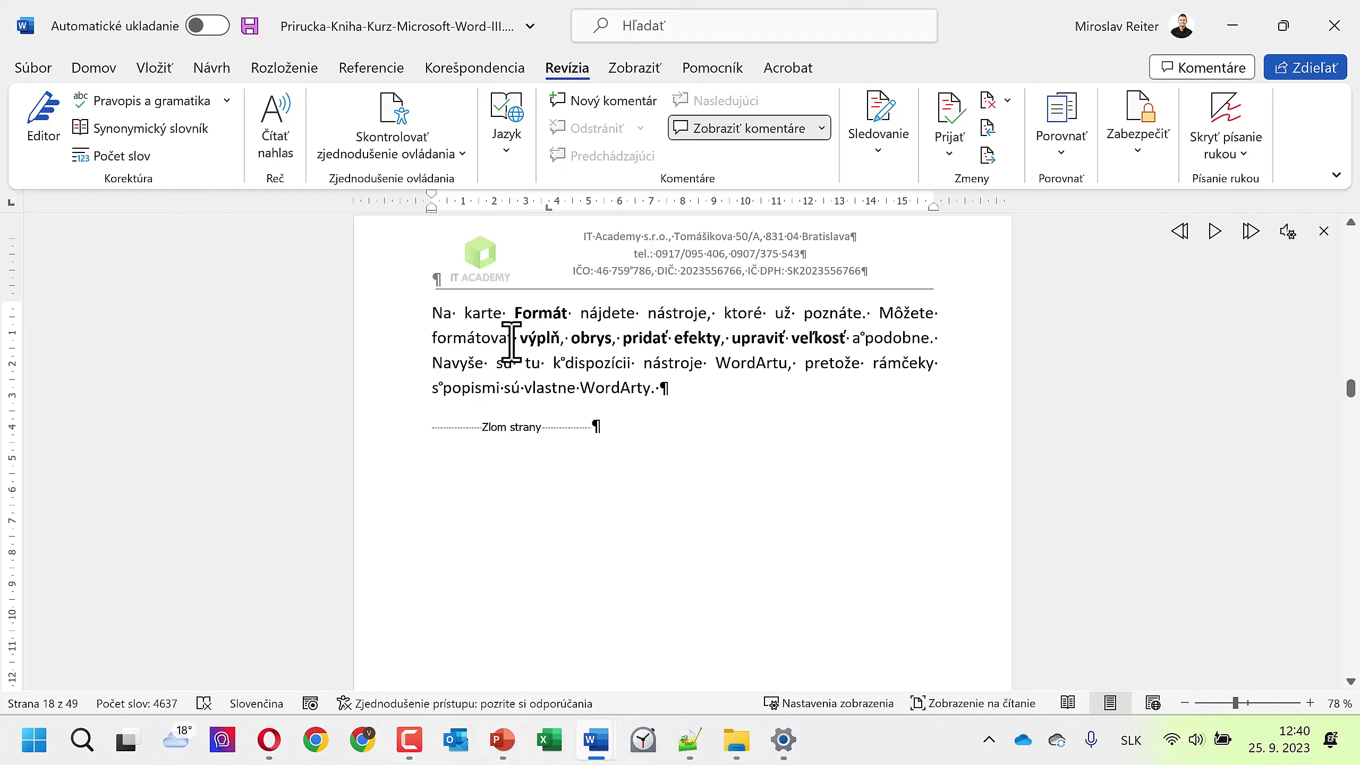
pyautogui.press('F7')
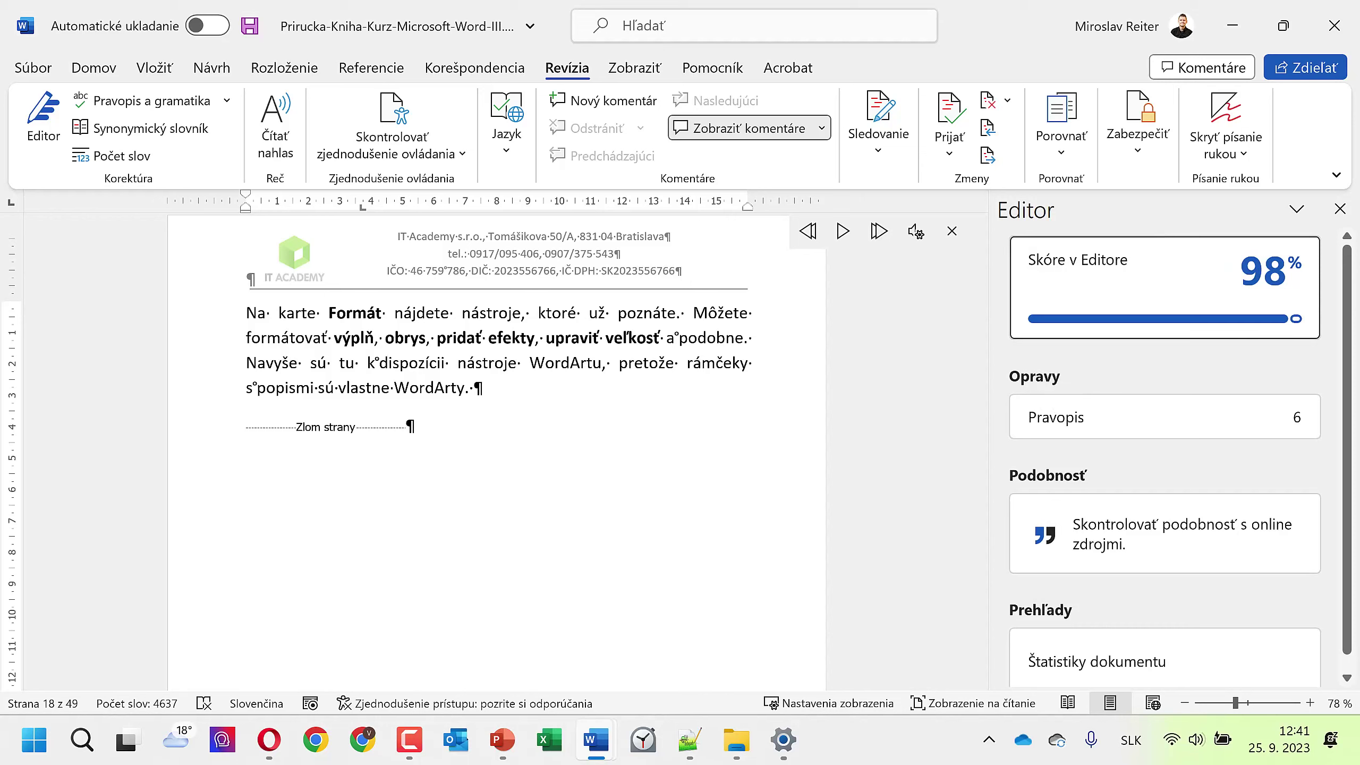
# Step: Run the spelling review, adding 'odznačíme', 'enter' and the table's surnames to the dictionary
pyautogui.click(1177, 412)
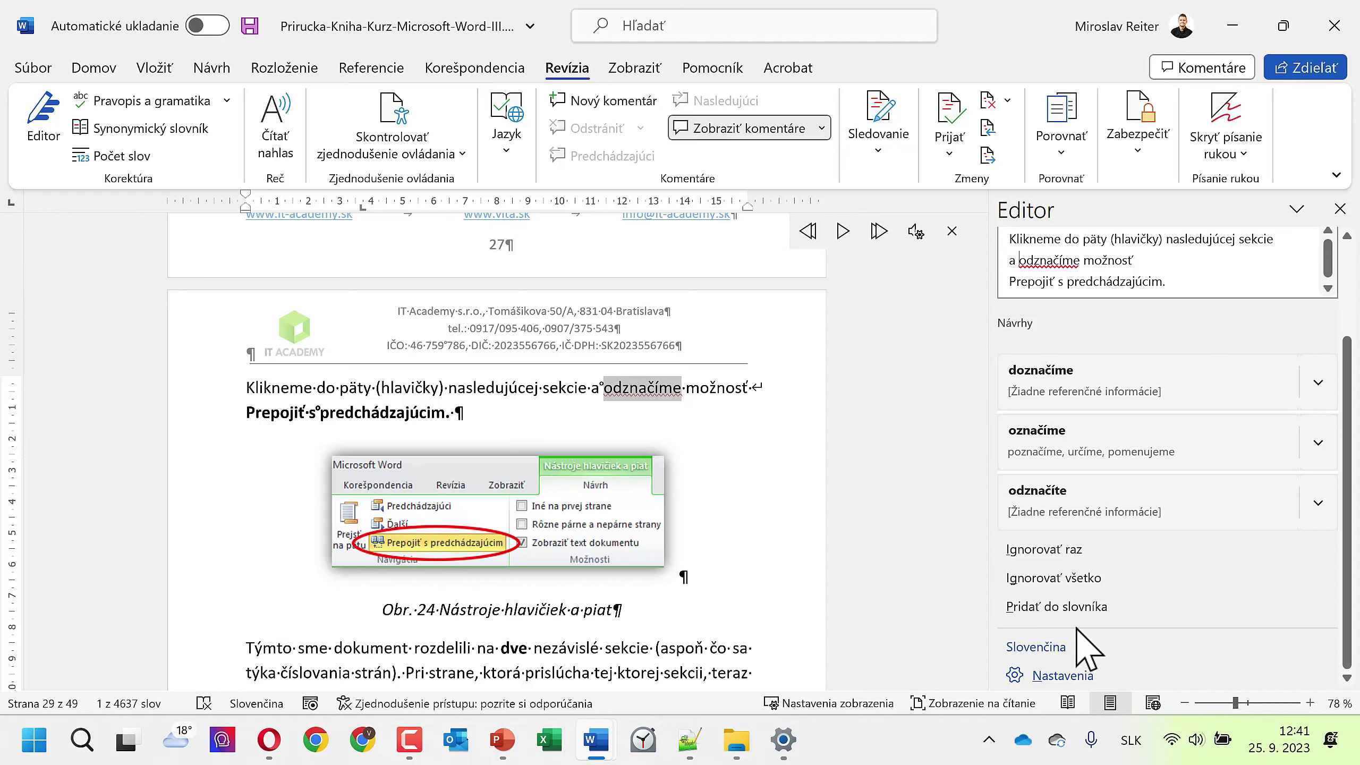
pyautogui.click(1061, 607)
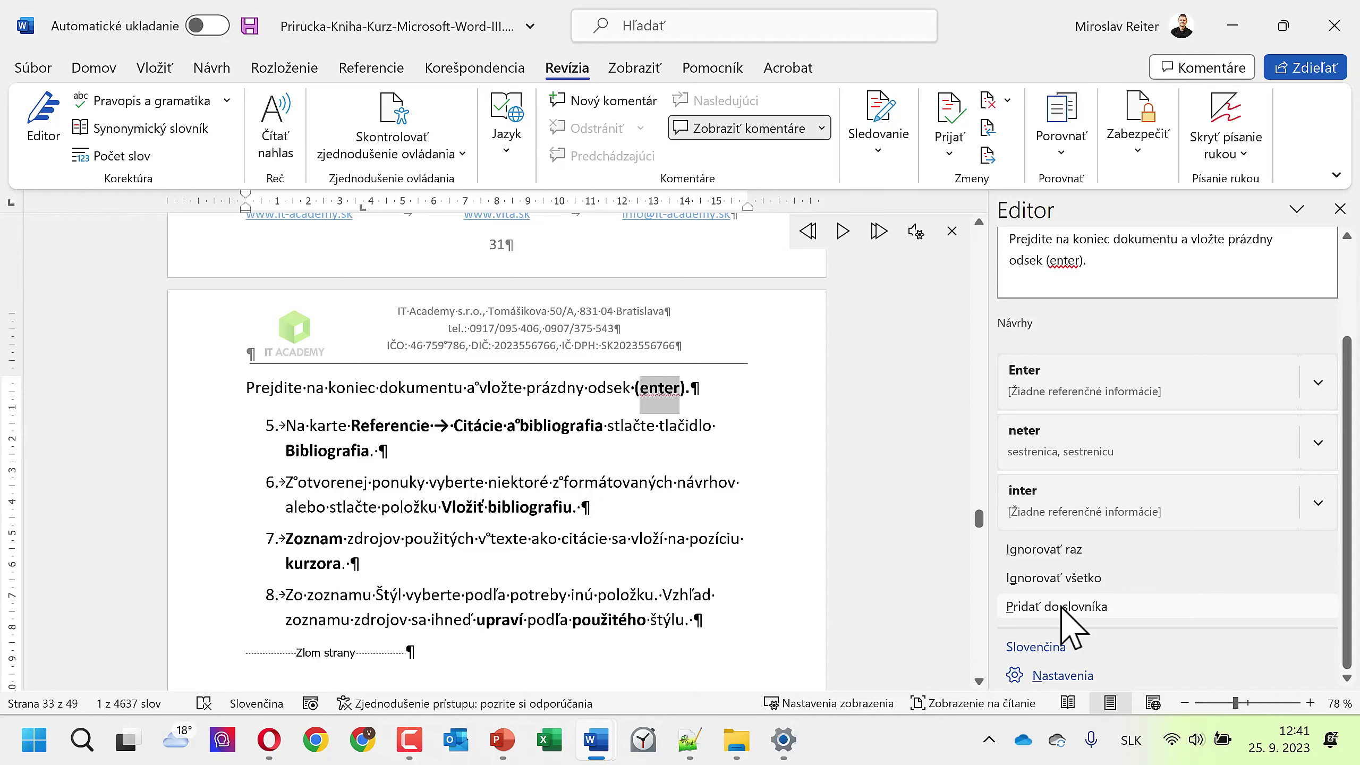
pyautogui.click(1061, 607)
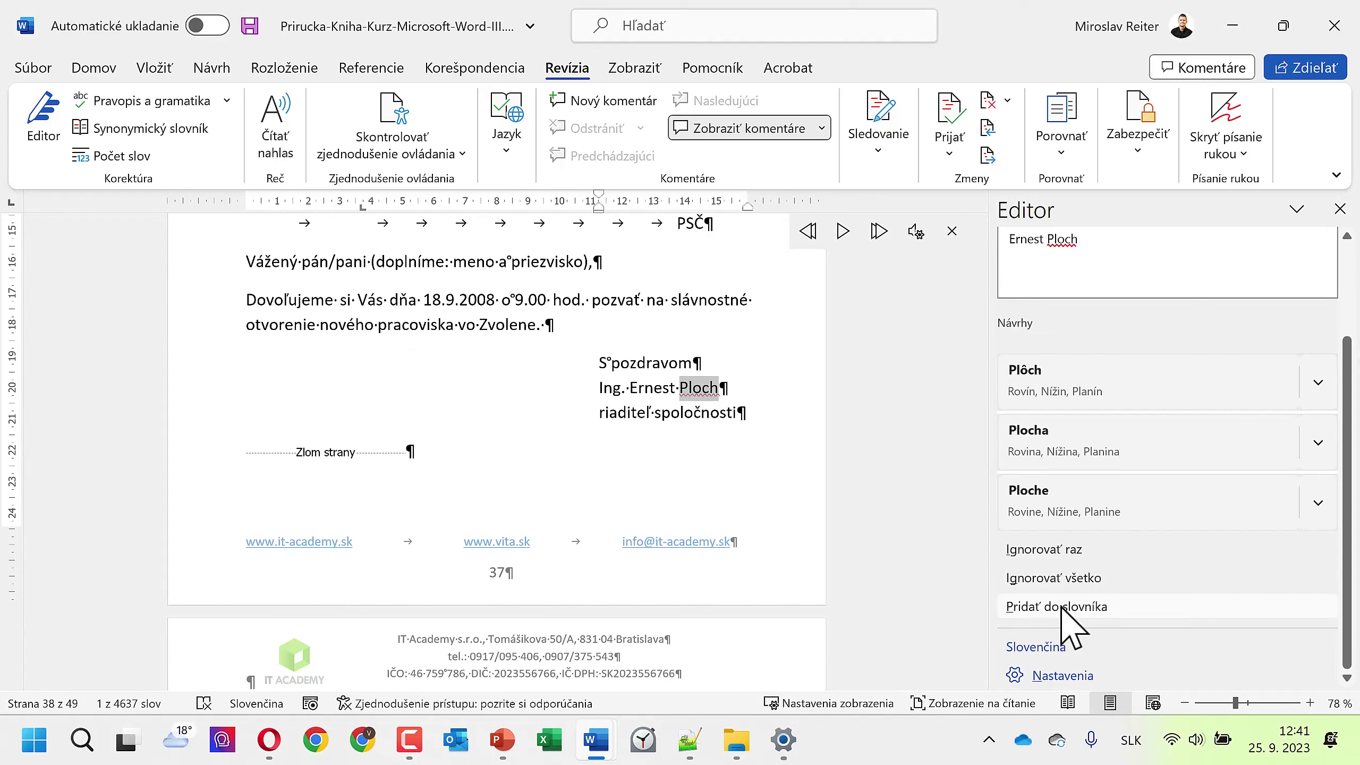
pyautogui.click(1061, 607)
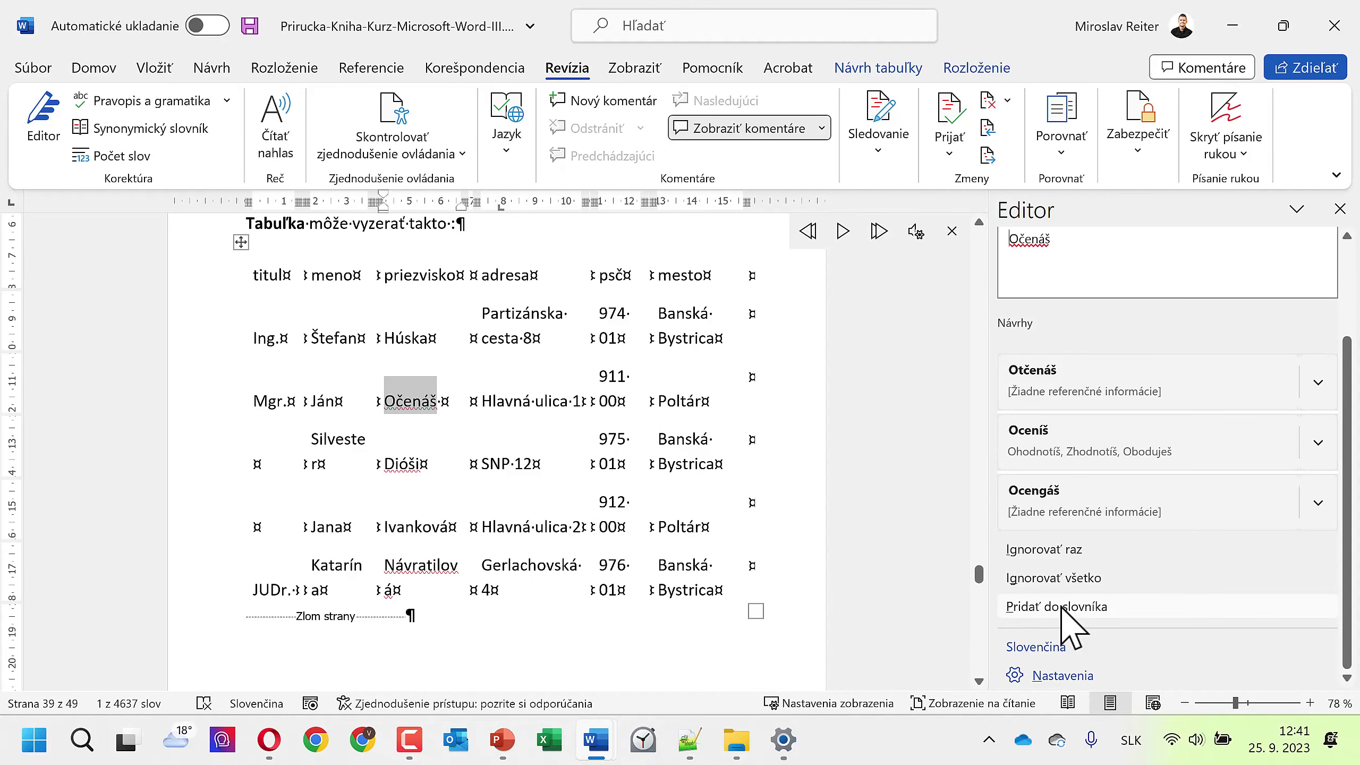
pyautogui.click(1061, 607)
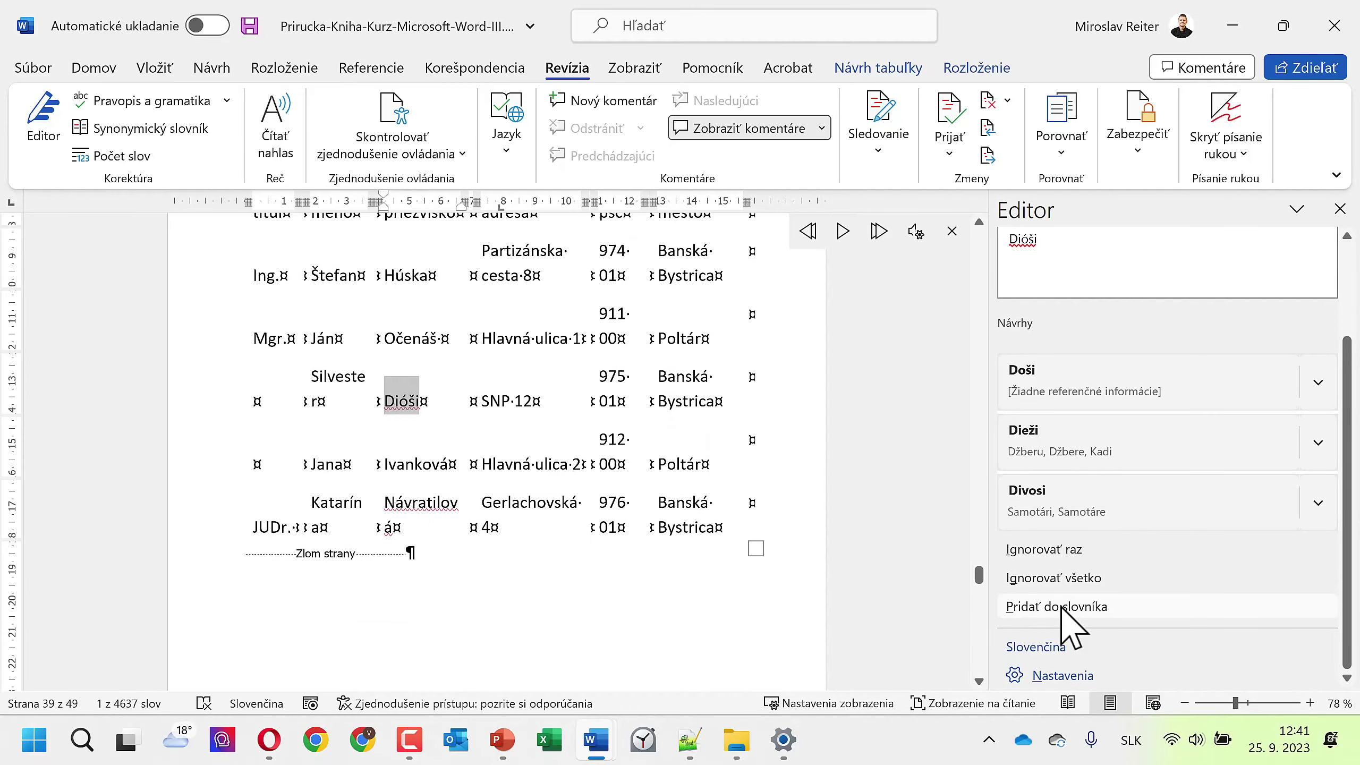
pyautogui.click(1062, 607)
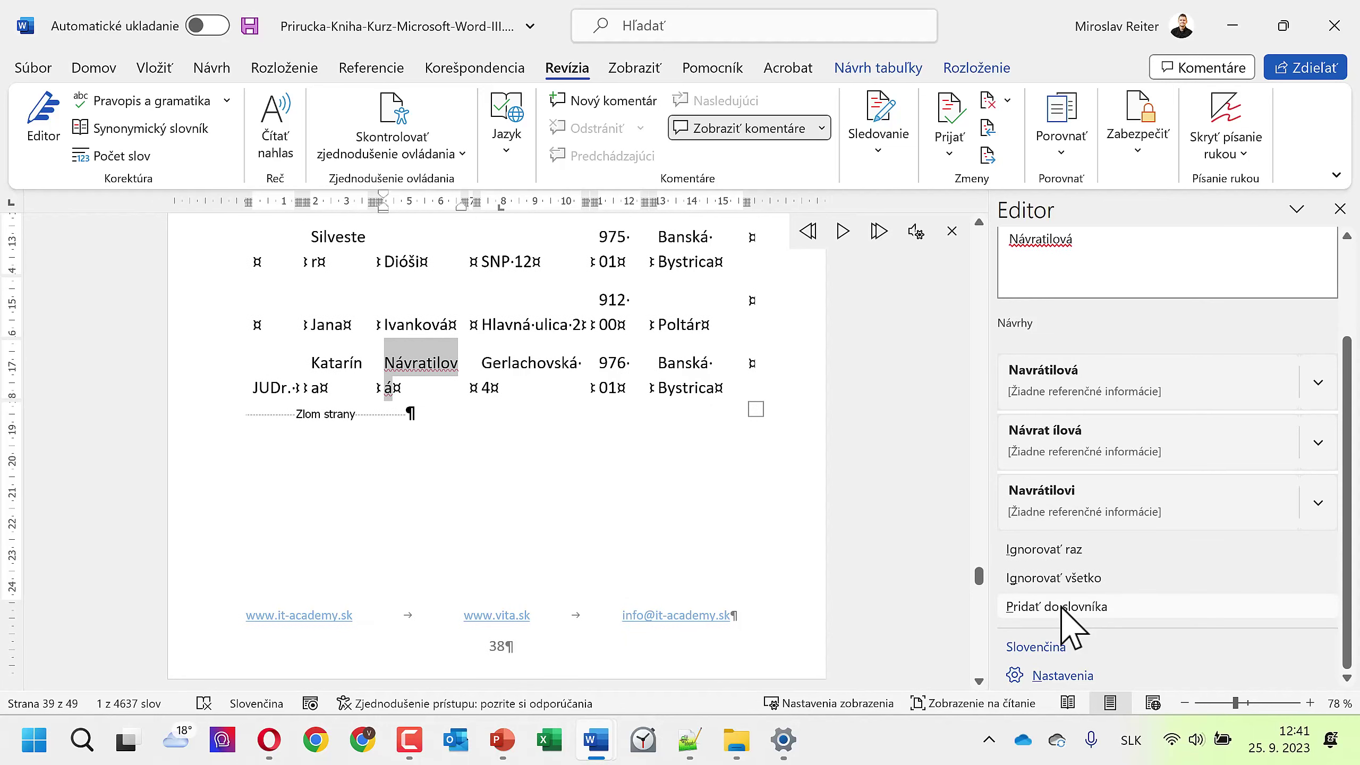
pyautogui.click(1062, 607)
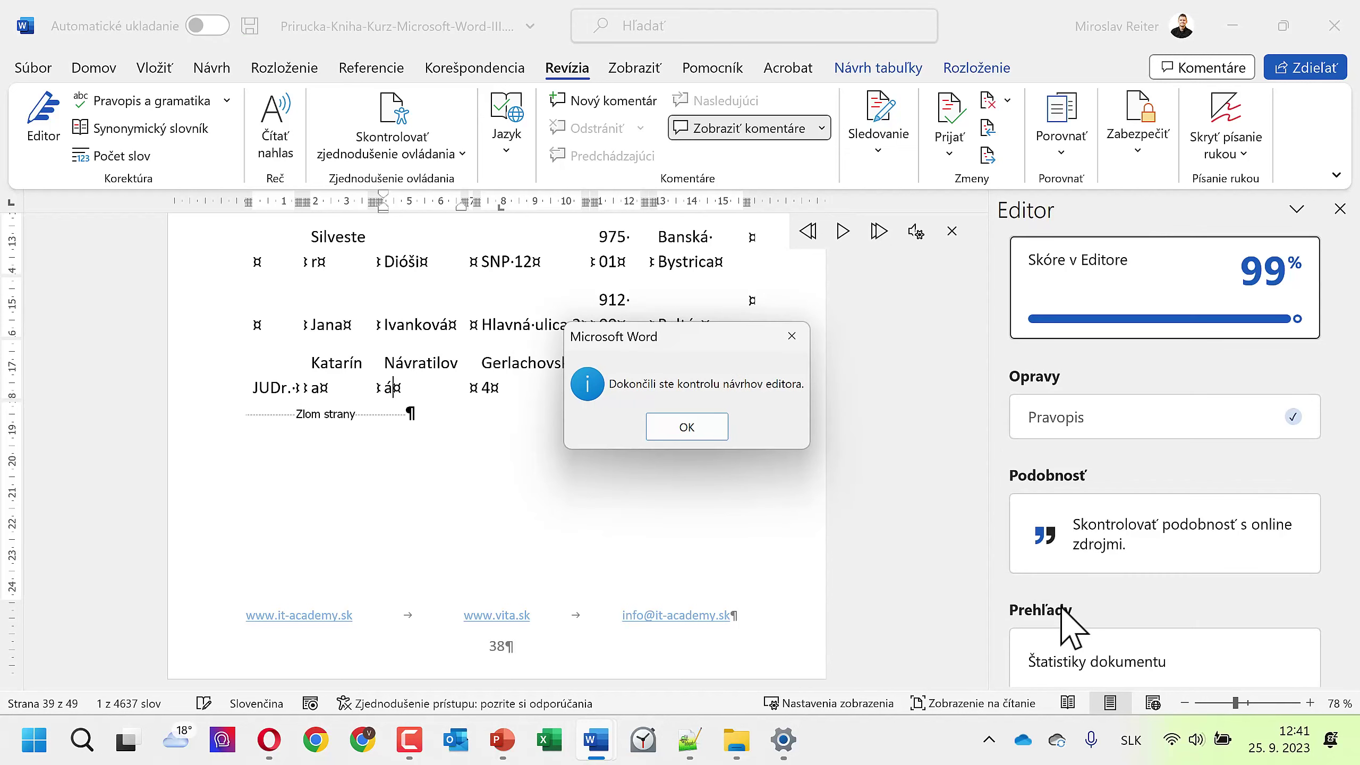
# Step: Dismiss the spelling-check completion message and close the Editor pane
pyautogui.click(694, 431)
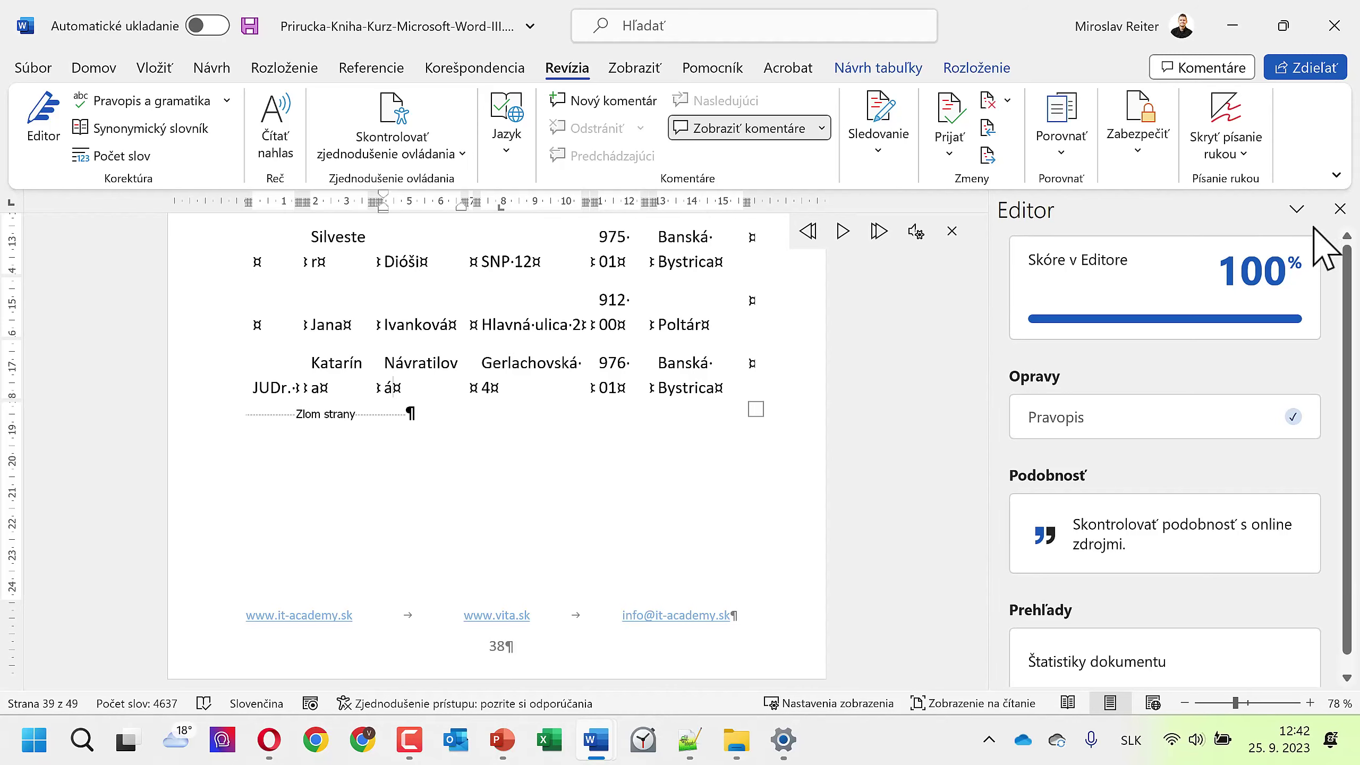
pyautogui.click(1339, 208)
# Step: Type 1/2 at the top of page 40 so AutoCorrect makes ½, followed by an empty paragraph
pyautogui.click(645, 429)
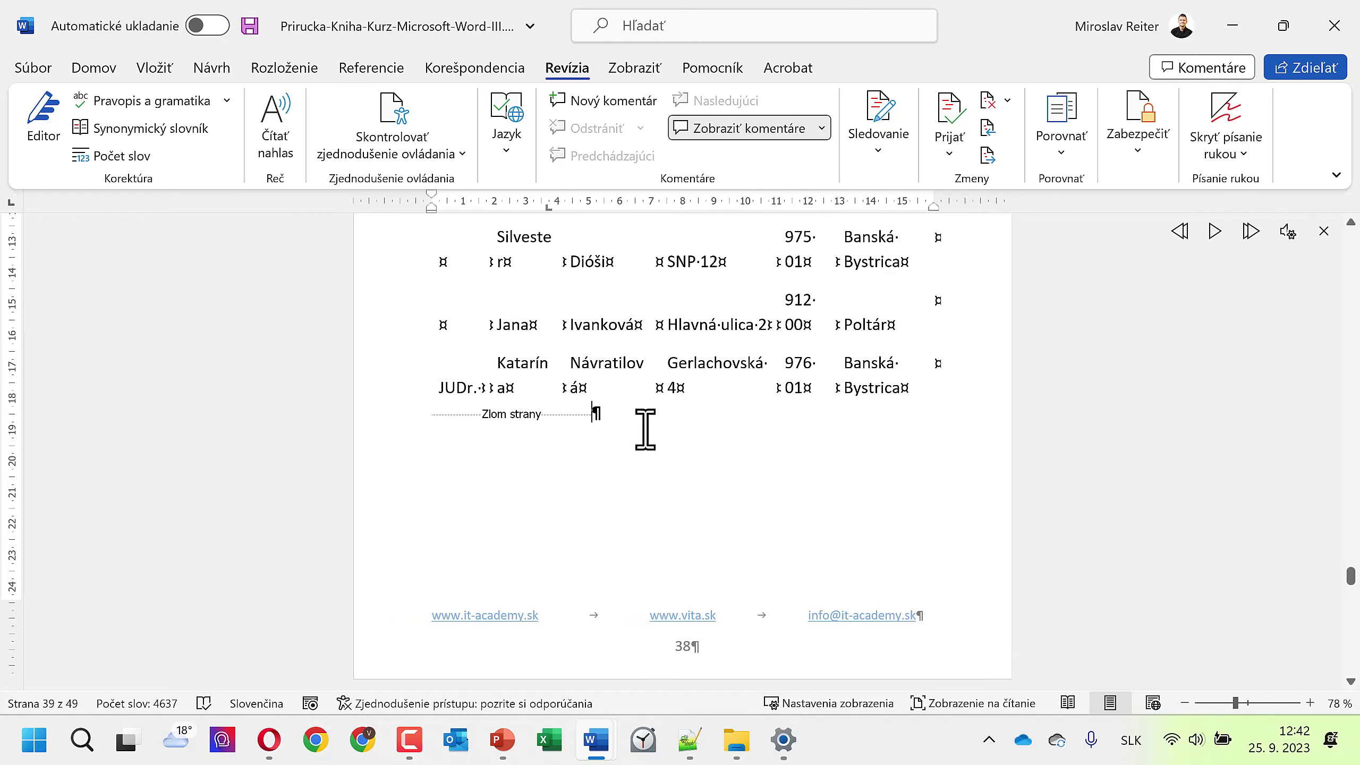
pyautogui.press('Down')
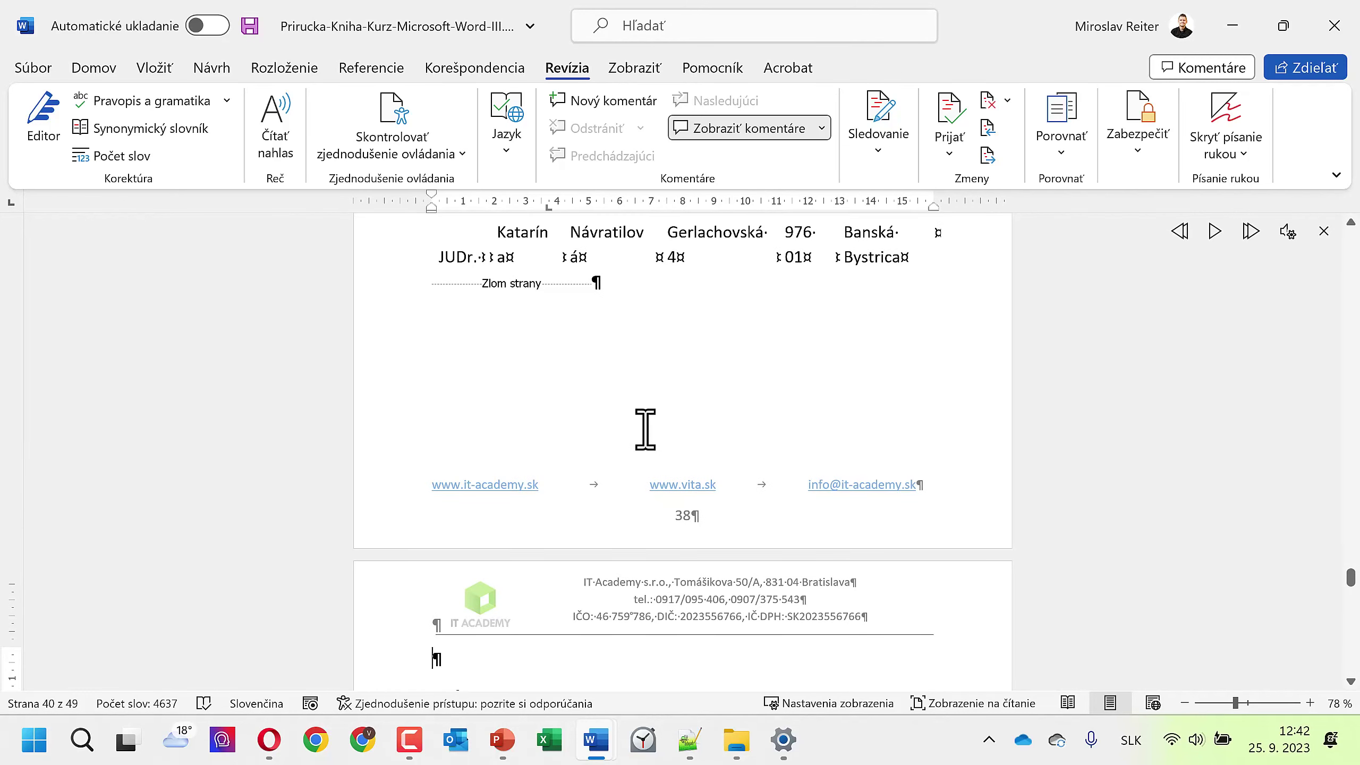
pyautogui.write('1')
pyautogui.write('/')
pyautogui.write('2')
pyautogui.scroll(-1, 439, 619)
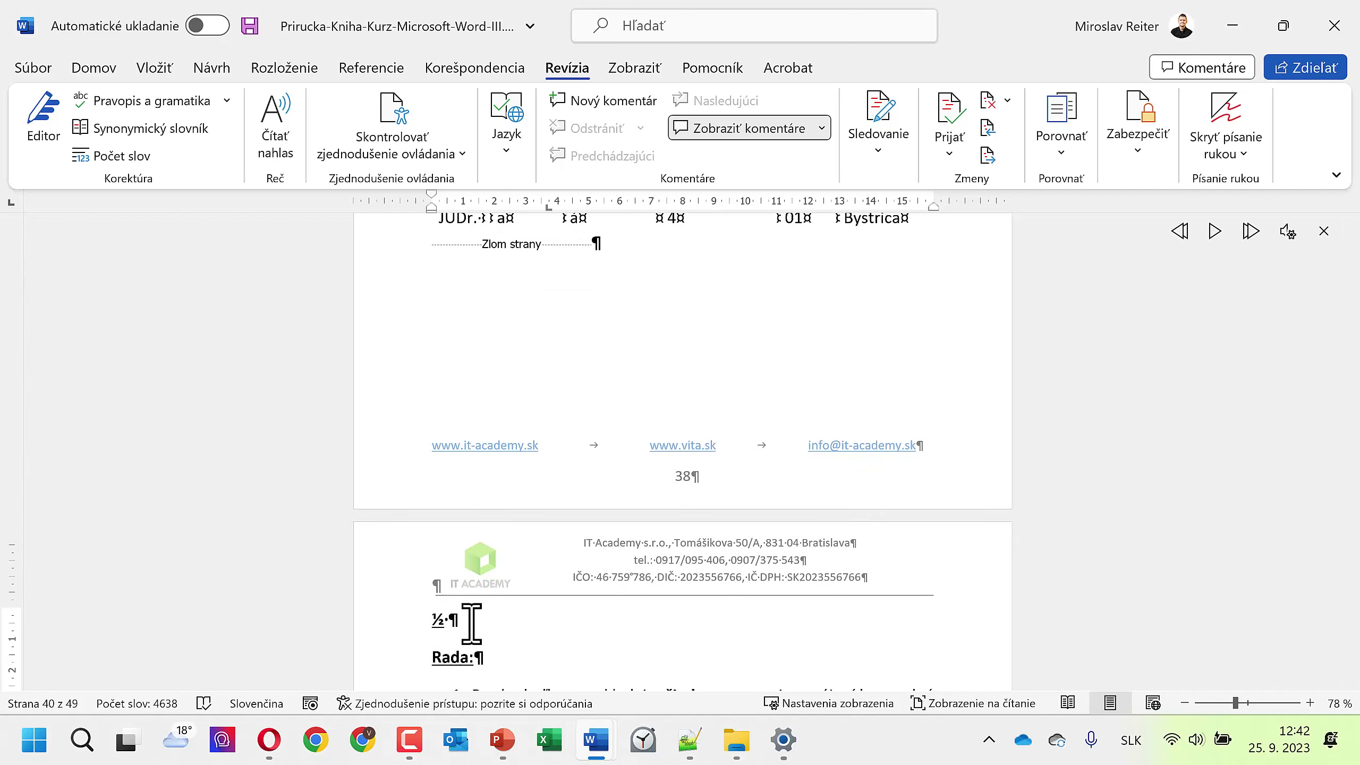
pyautogui.press('Return')
pyautogui.scroll(-1, 435, 618)
pyautogui.scroll(-2, 455, 535)
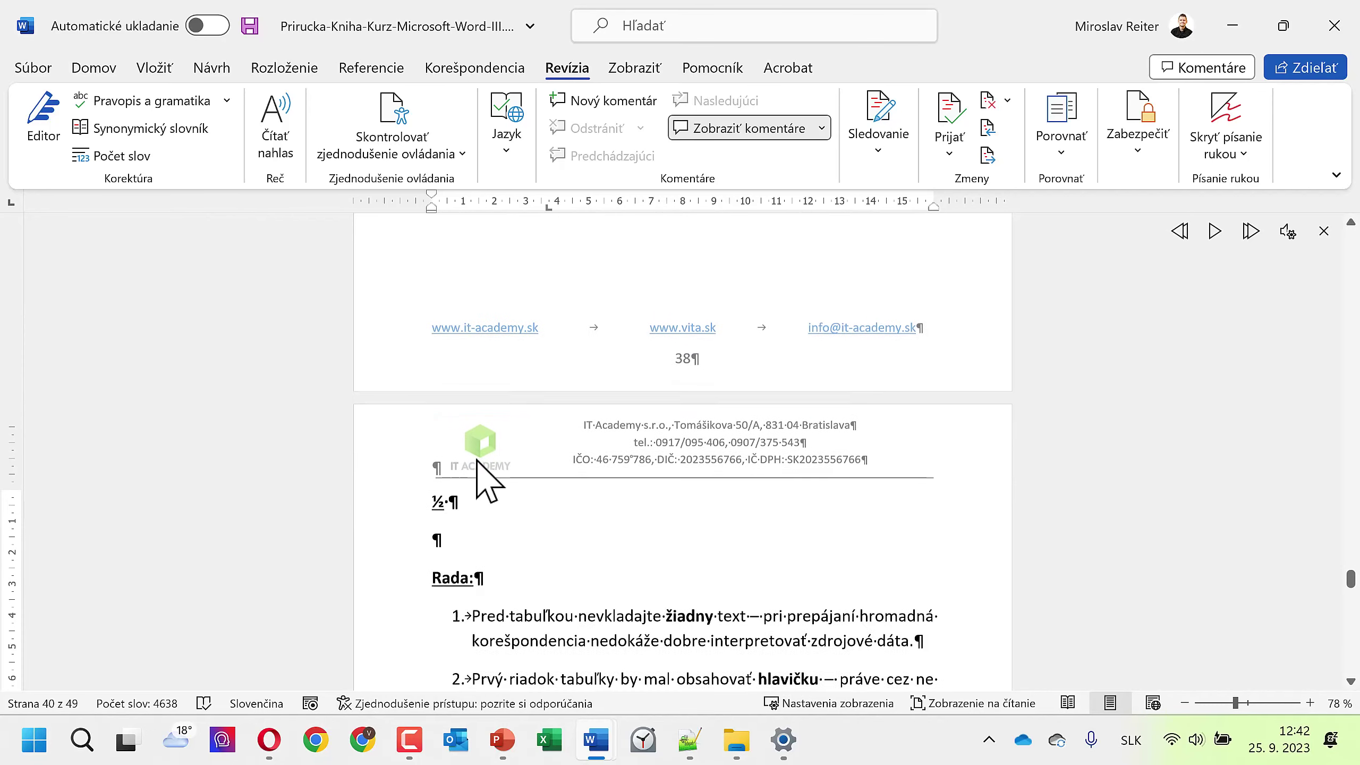
pyautogui.keyDown('ctrl'); pyautogui.scroll(5, 476, 577); pyautogui.keyUp('ctrl')
pyautogui.click(379, 489)
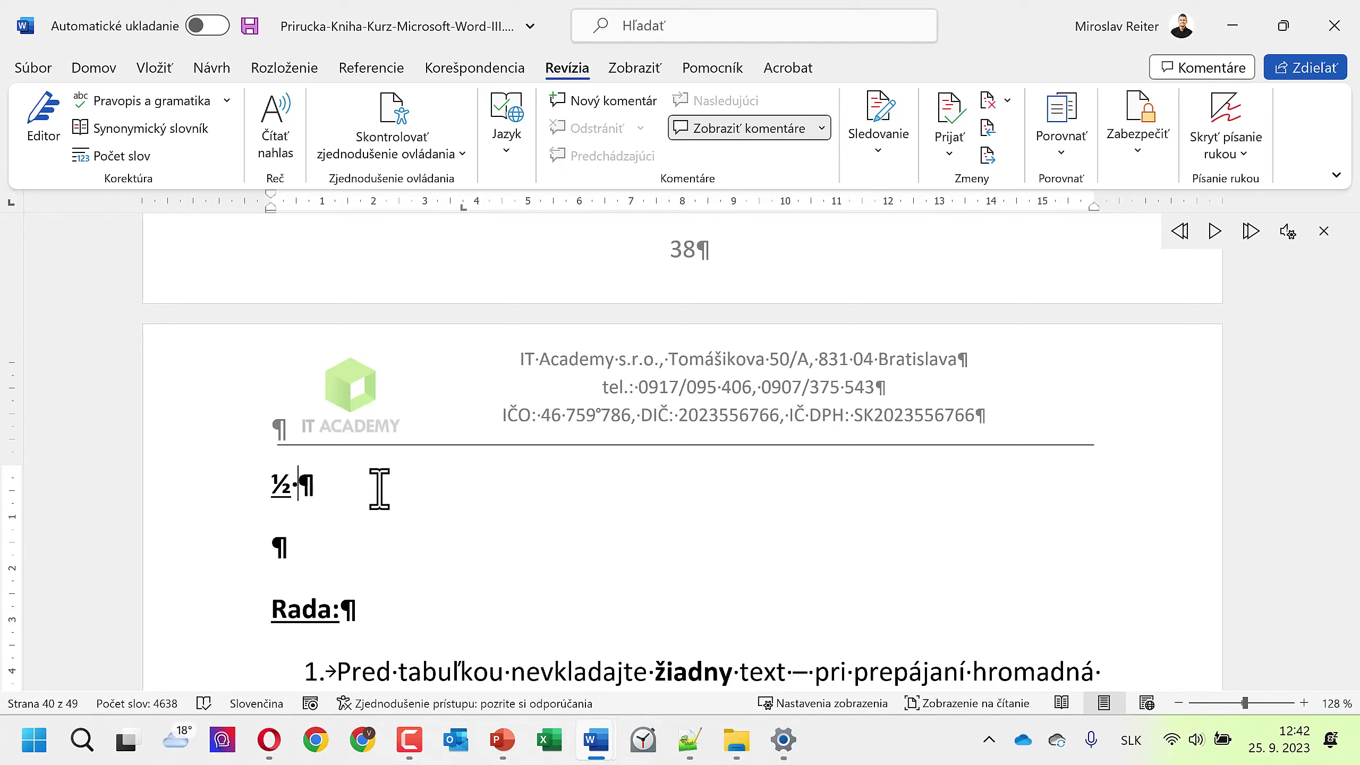
# Step: Add a :-) smiley after ½, then make the line non-bold, non-underlined and 24 pt
pyautogui.write(':')
pyautogui.write('-)')
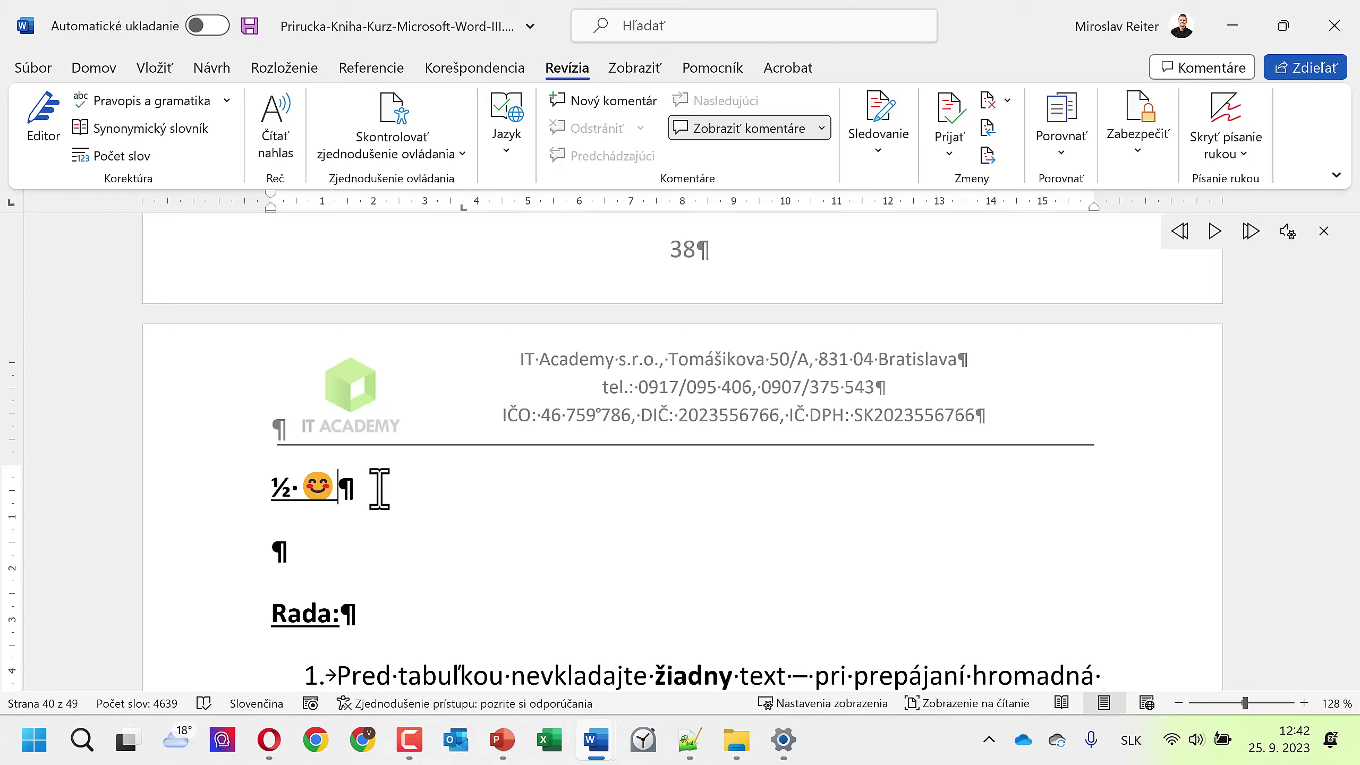
pyautogui.moveTo(363, 485); pyautogui.dragTo(274, 482)
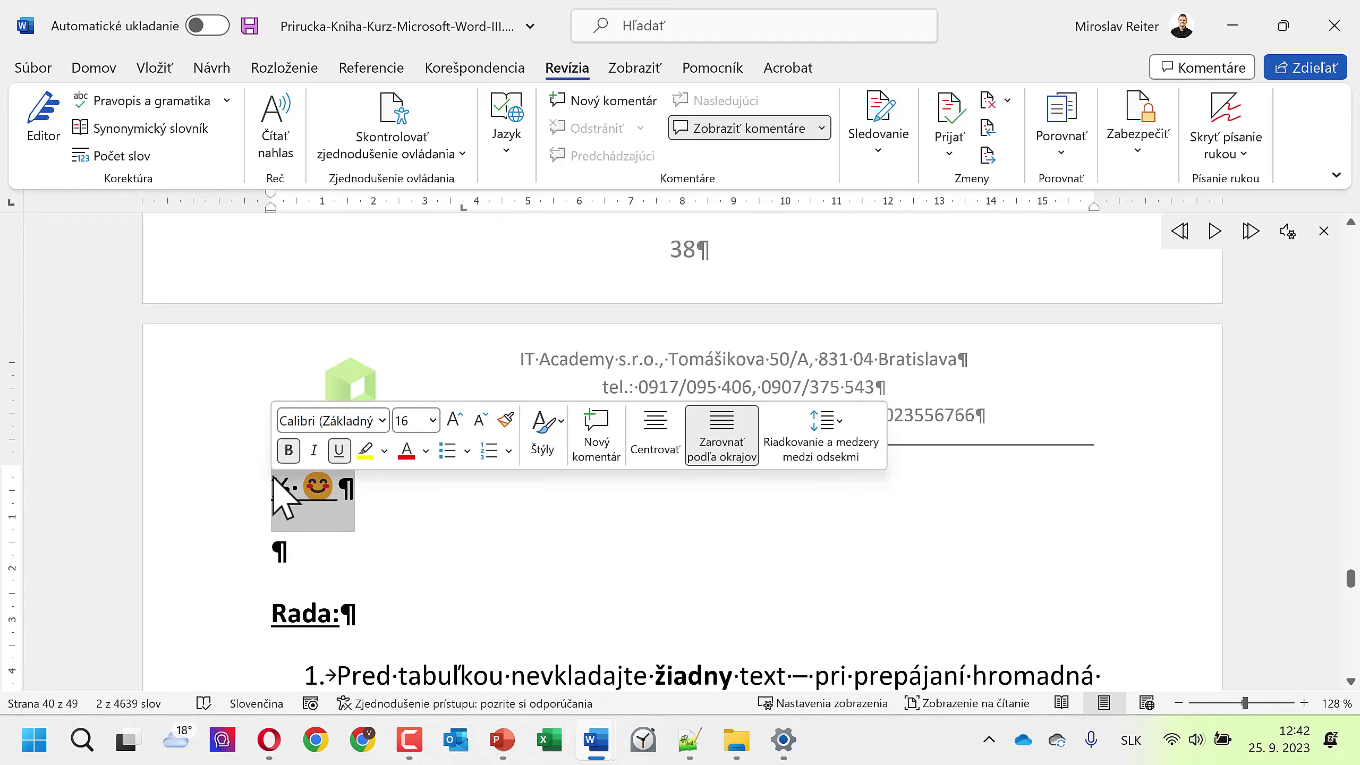
pyautogui.click(94, 67)
pyautogui.click(239, 142)
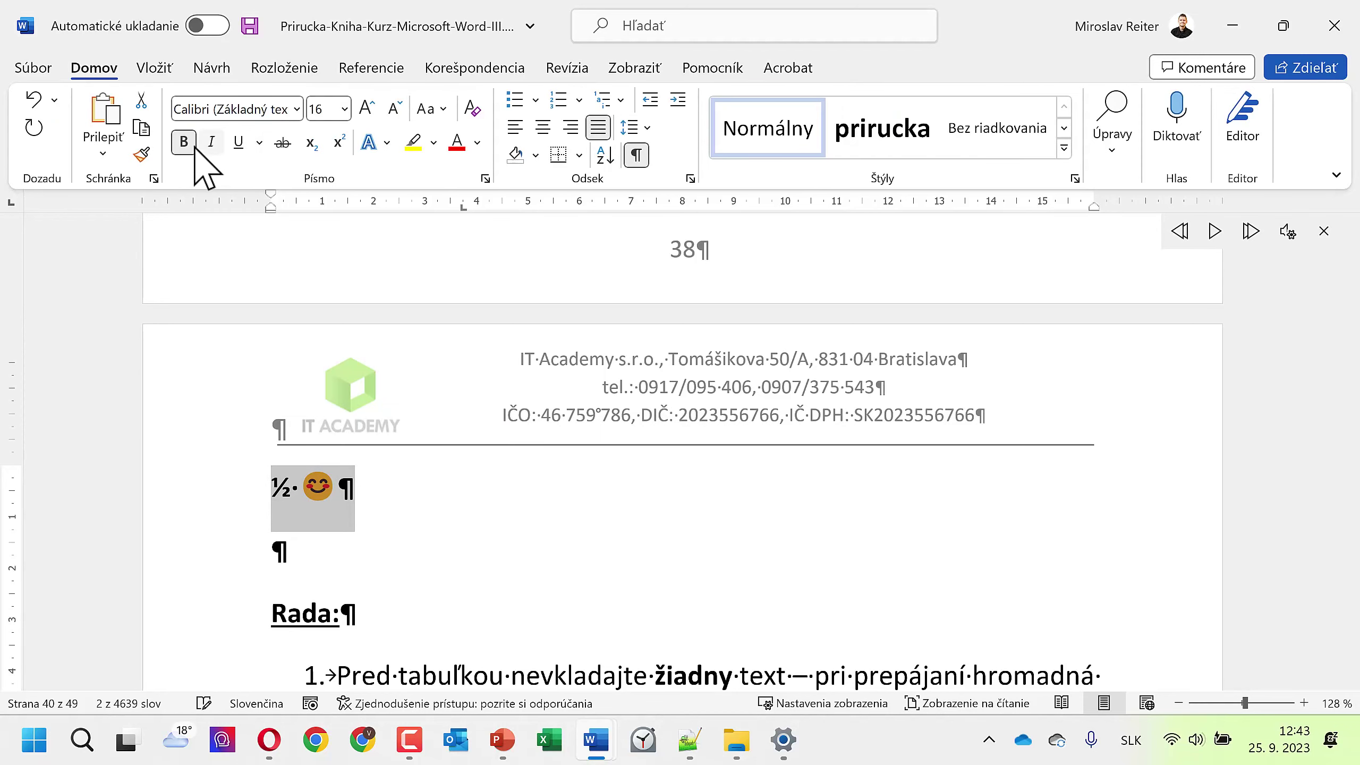
pyautogui.click(184, 142)
pyautogui.click(365, 113)
pyautogui.click(365, 114)
pyautogui.click(365, 114)
pyautogui.click(364, 114)
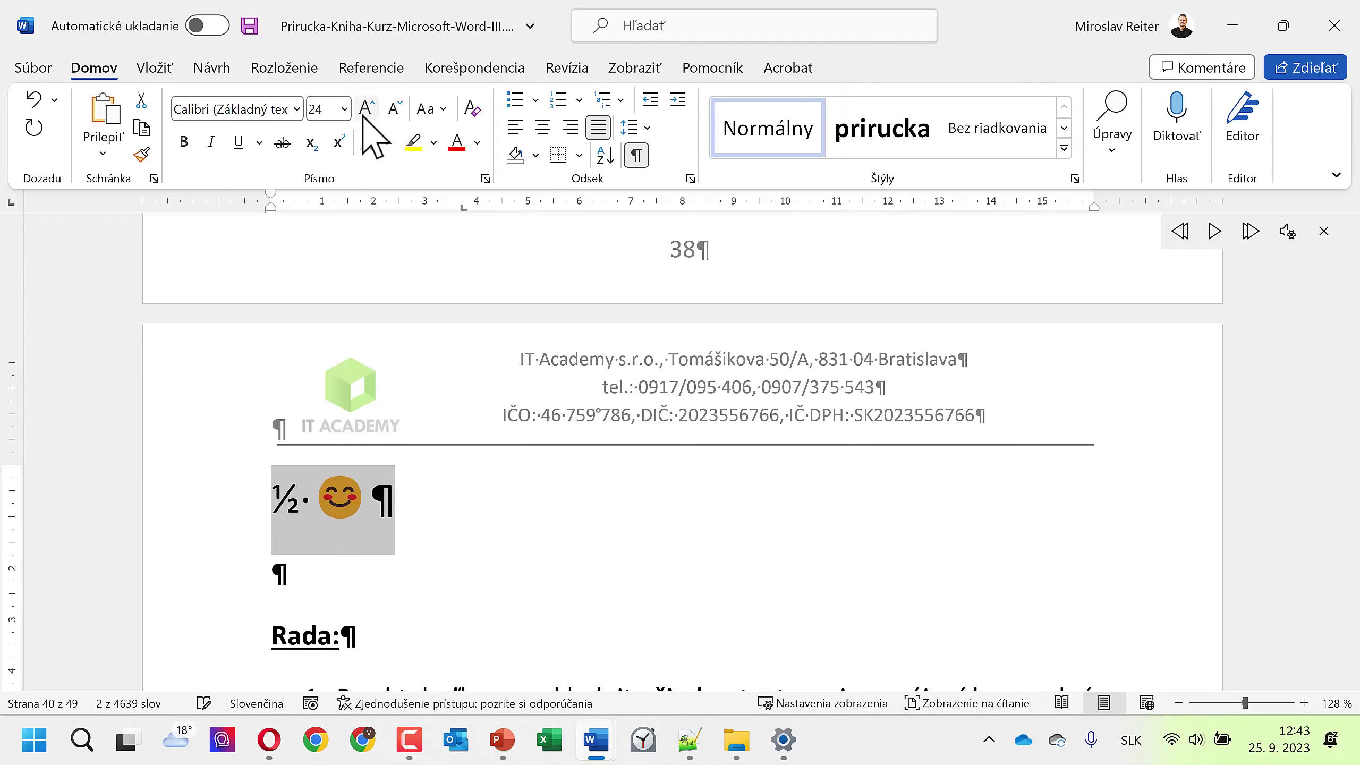
pyautogui.click(478, 510)
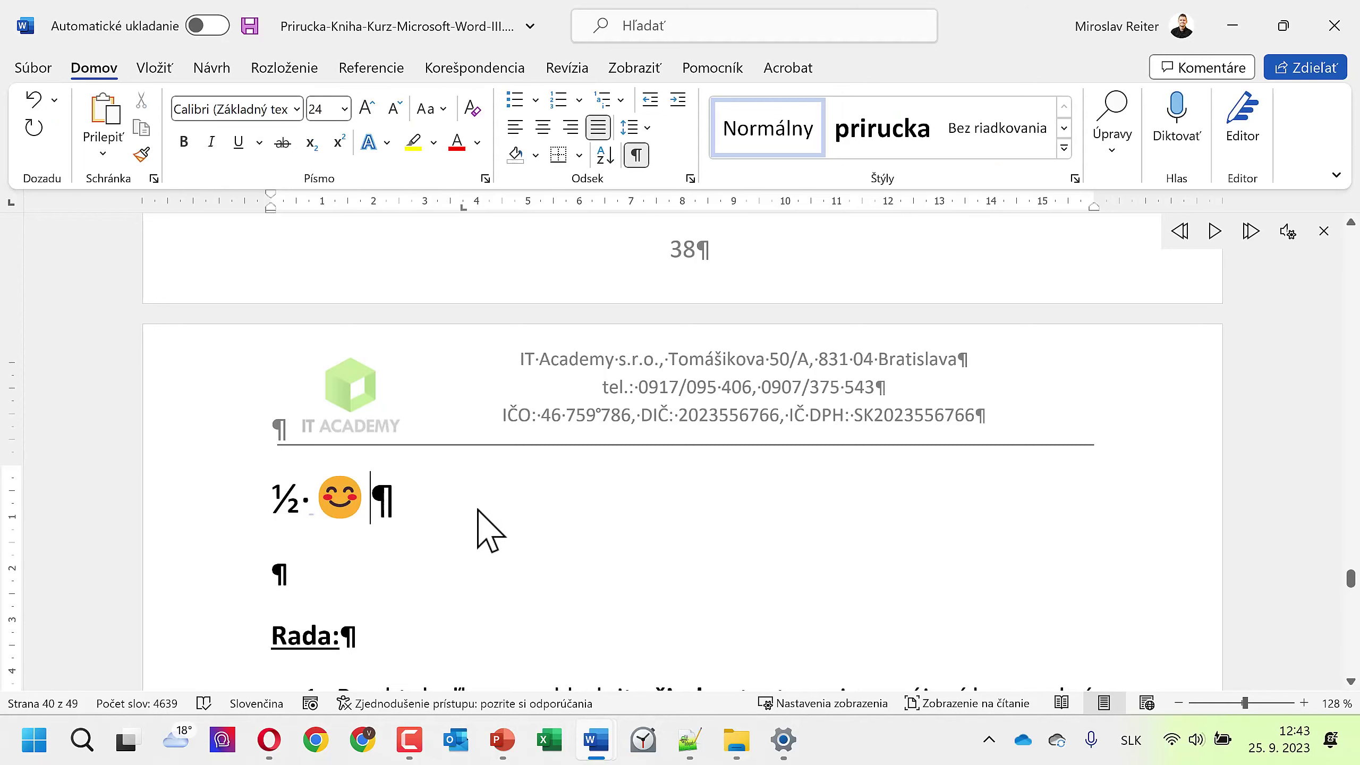
pyautogui.write(':')
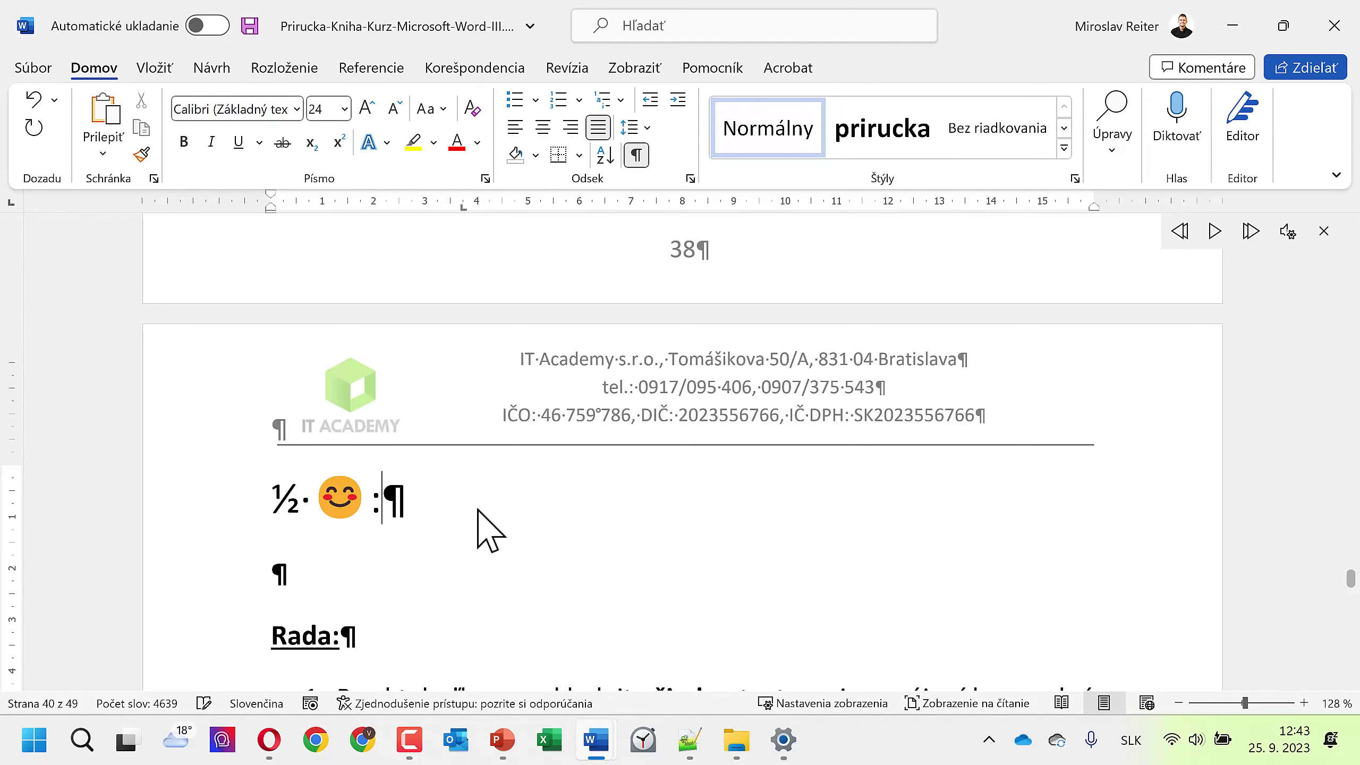
pyautogui.write('-')
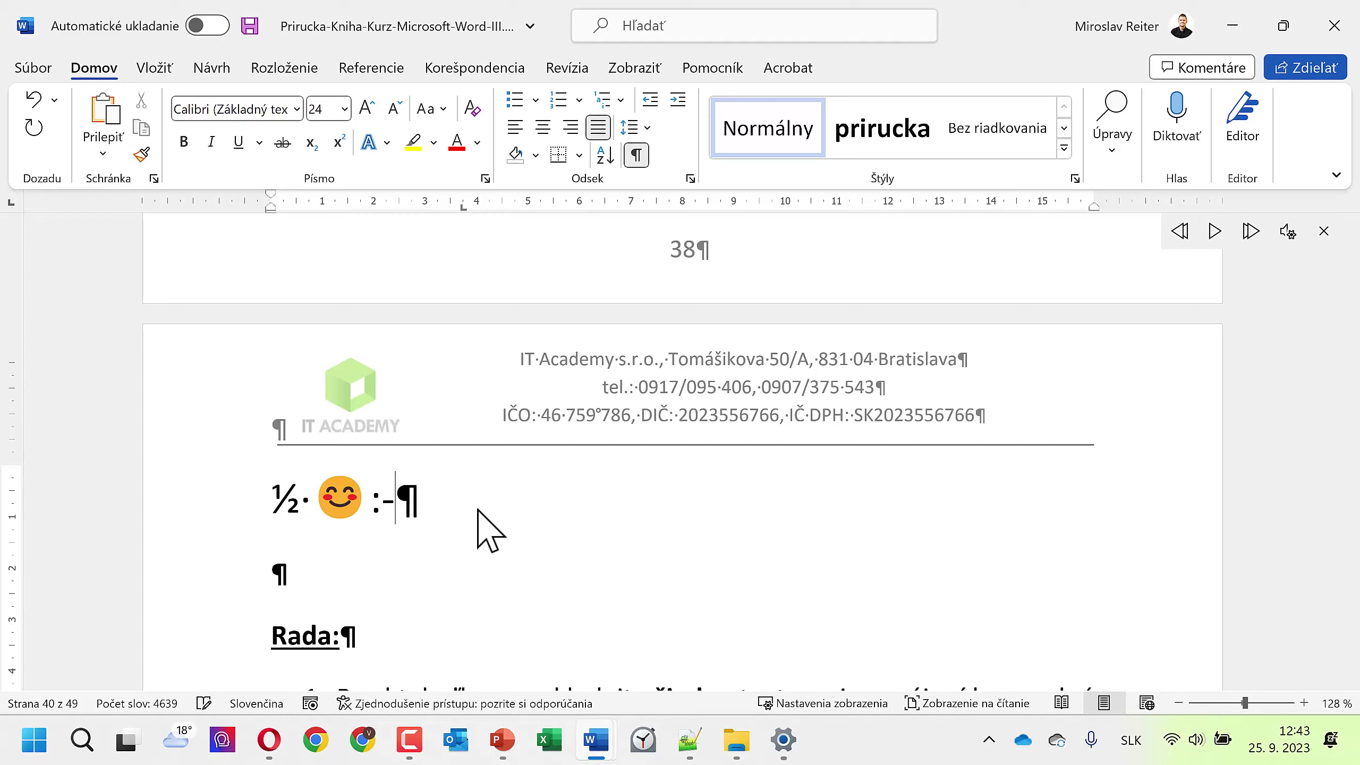
pyautogui.write(')')
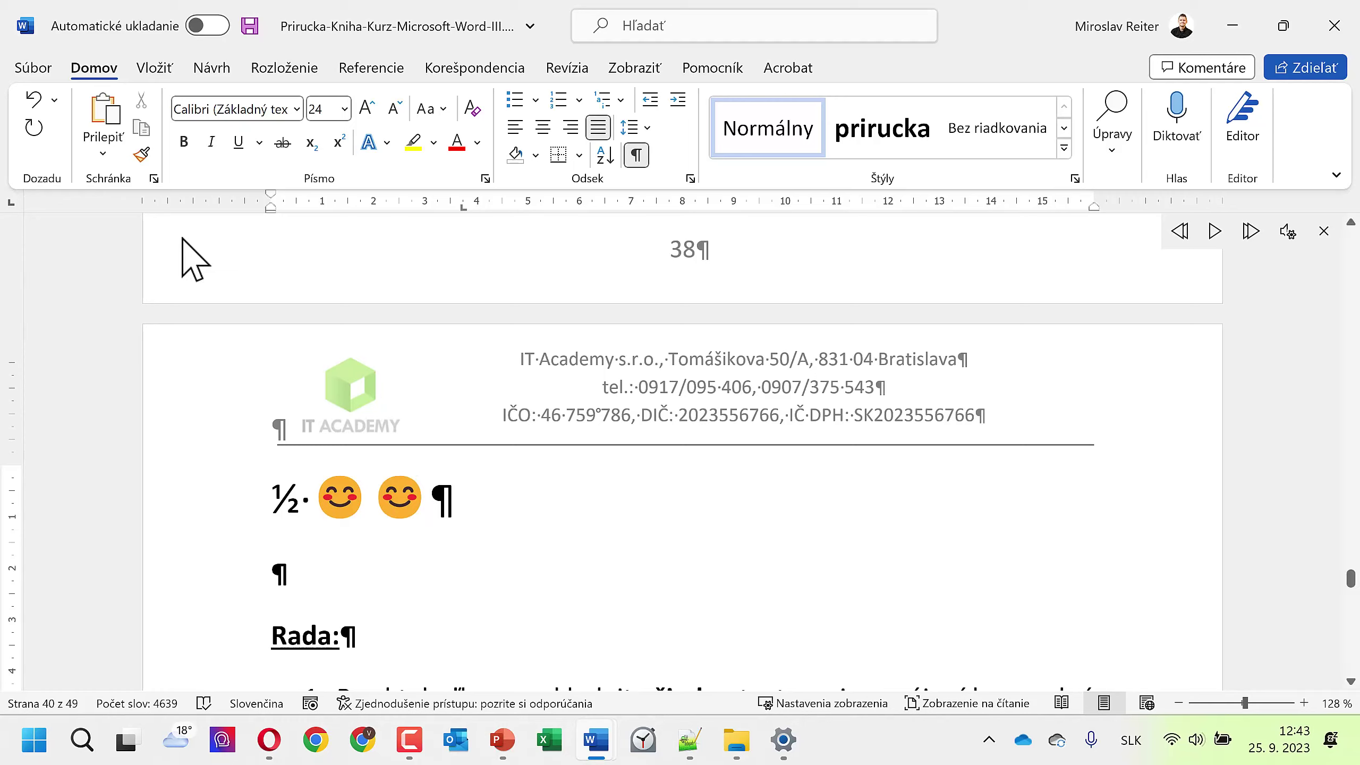
# Step: Undo the second smiley back to :-), then redo it to restore the emoji
pyautogui.click(28, 106)
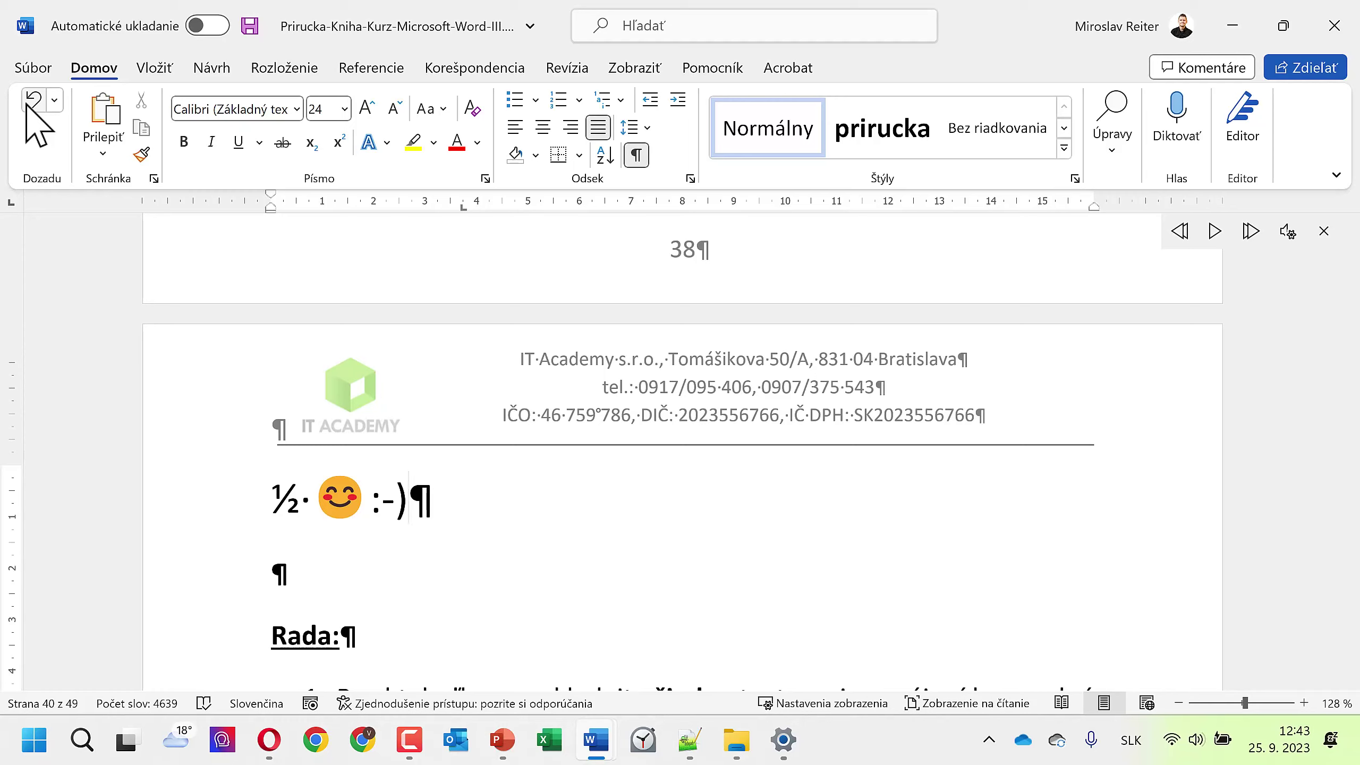
pyautogui.click(35, 100)
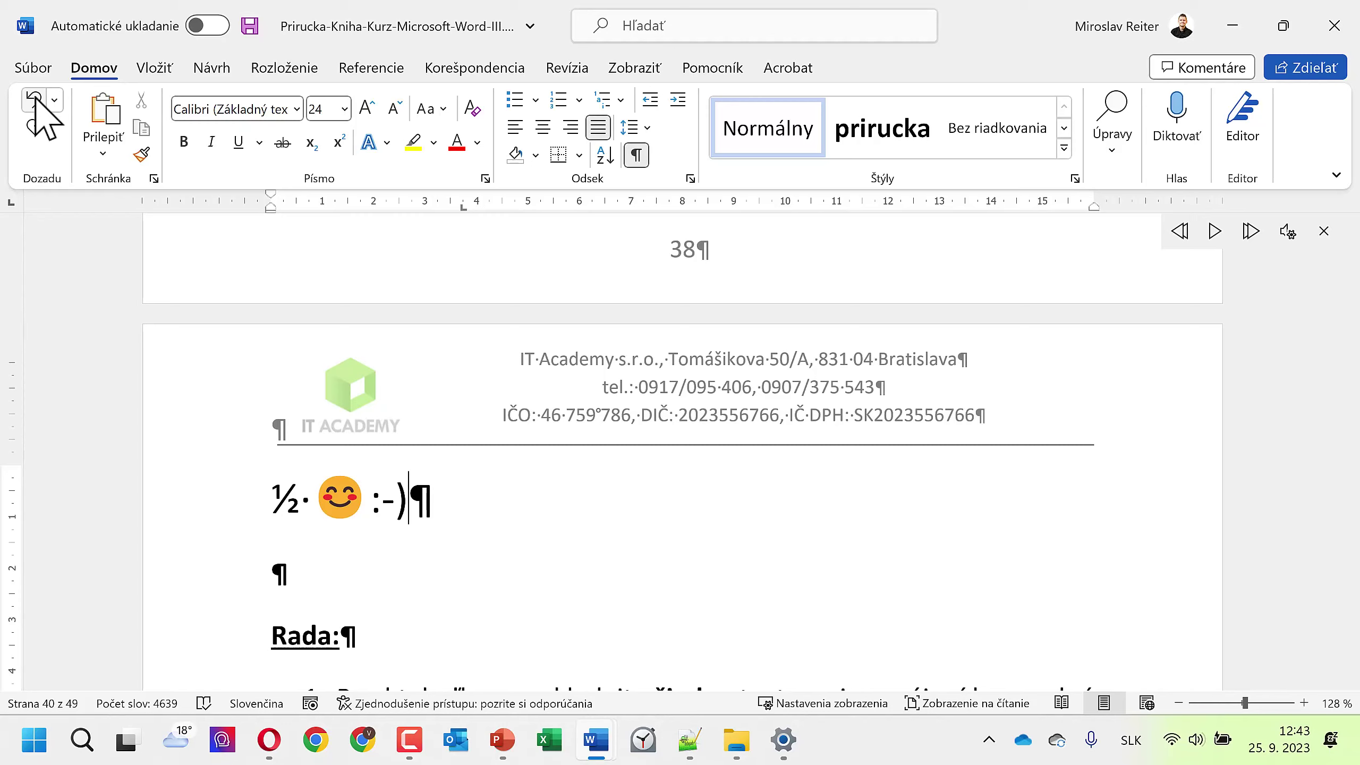
pyautogui.click(36, 129)
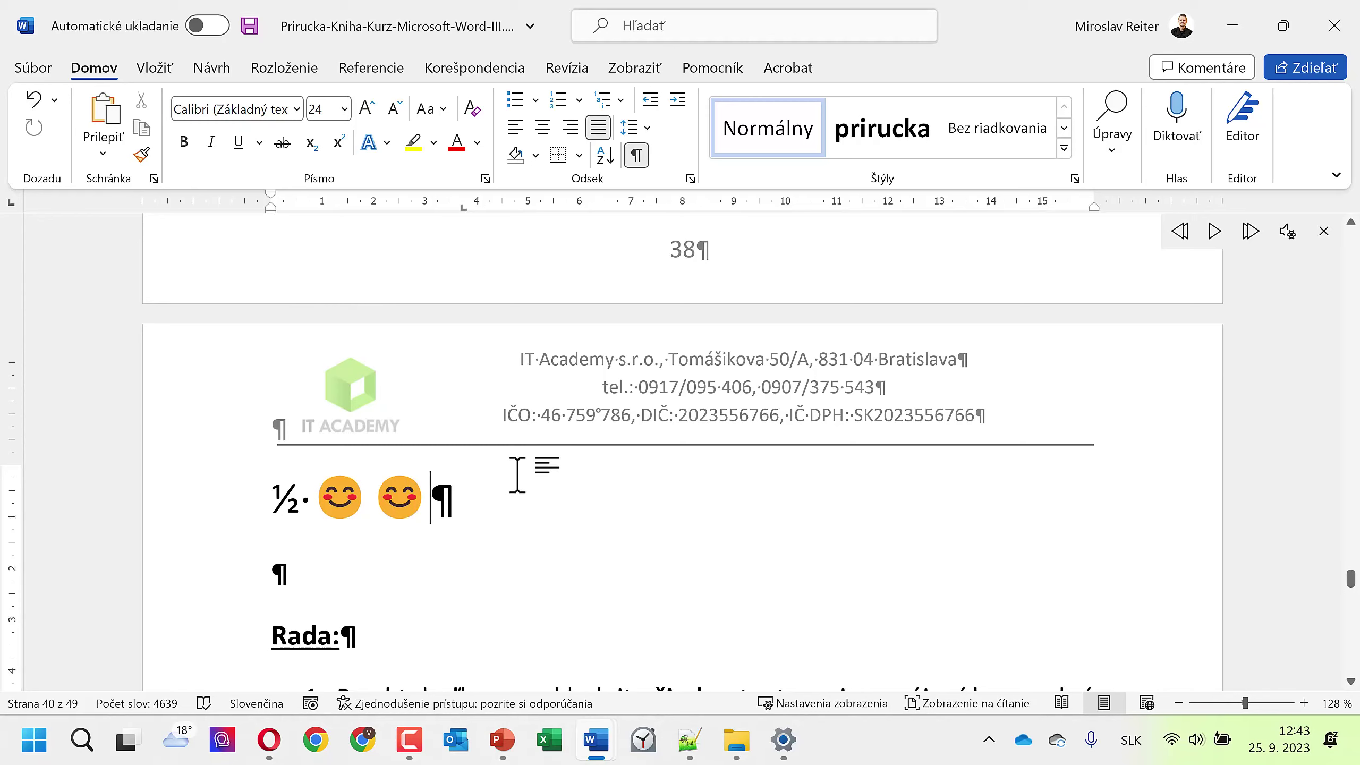
# Step: Type (e)(c)(r)(tm) so AutoCorrect produces €©®™, then start a new line
pyautogui.write('(')
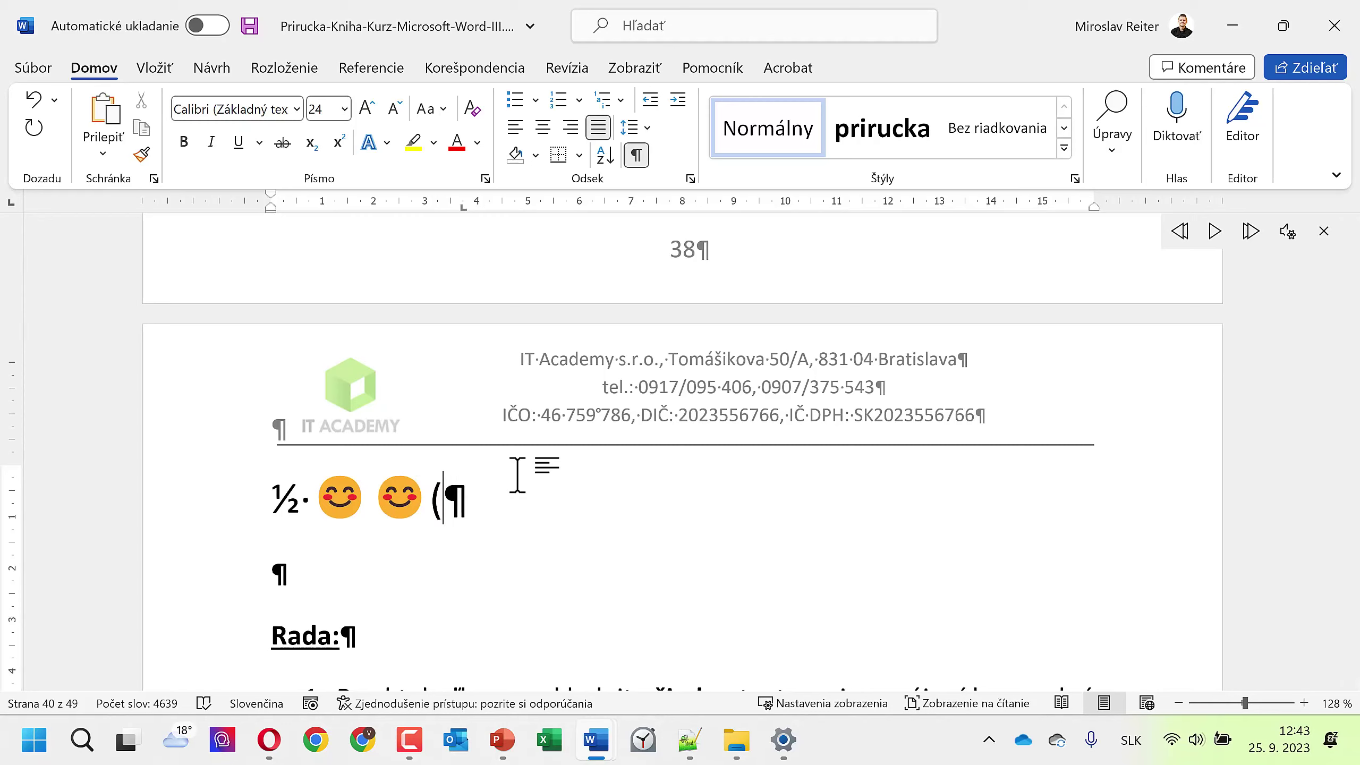
pyautogui.write('e')
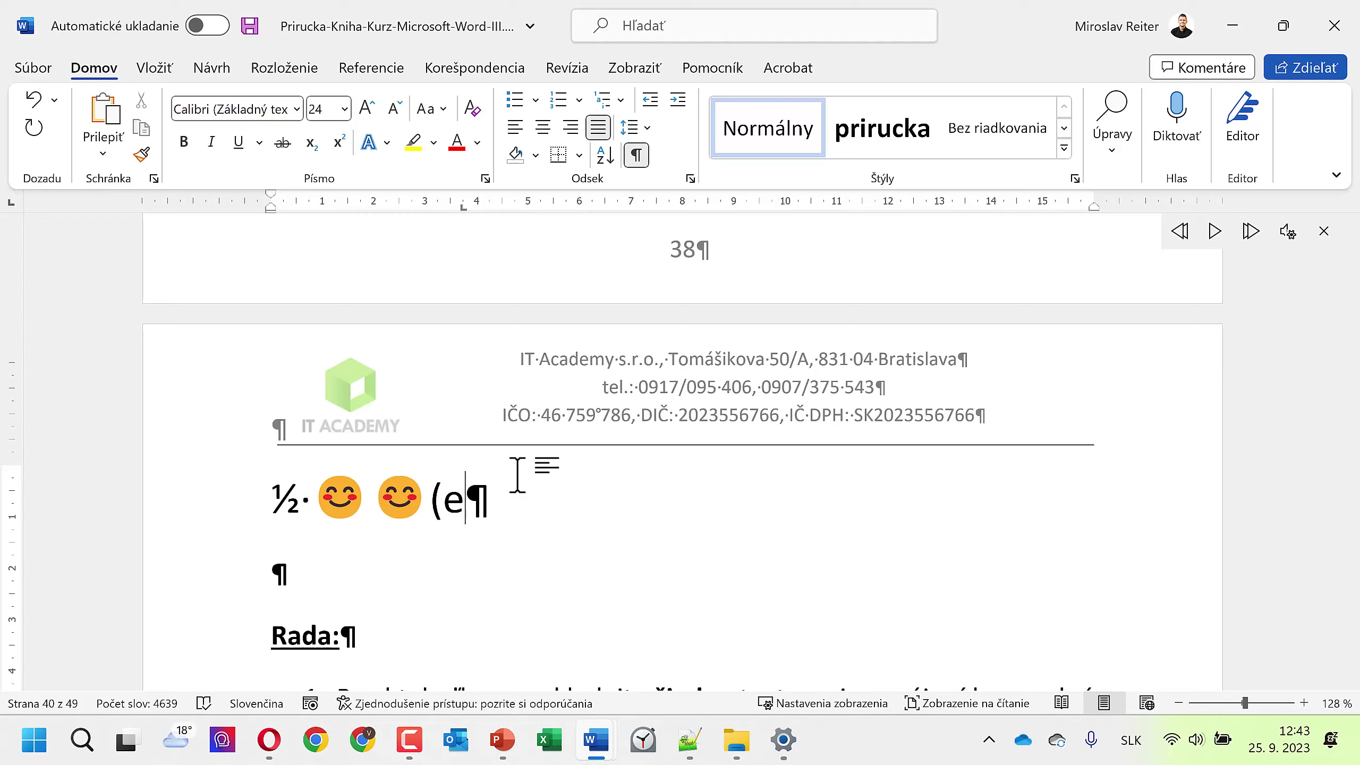
pyautogui.write(')')
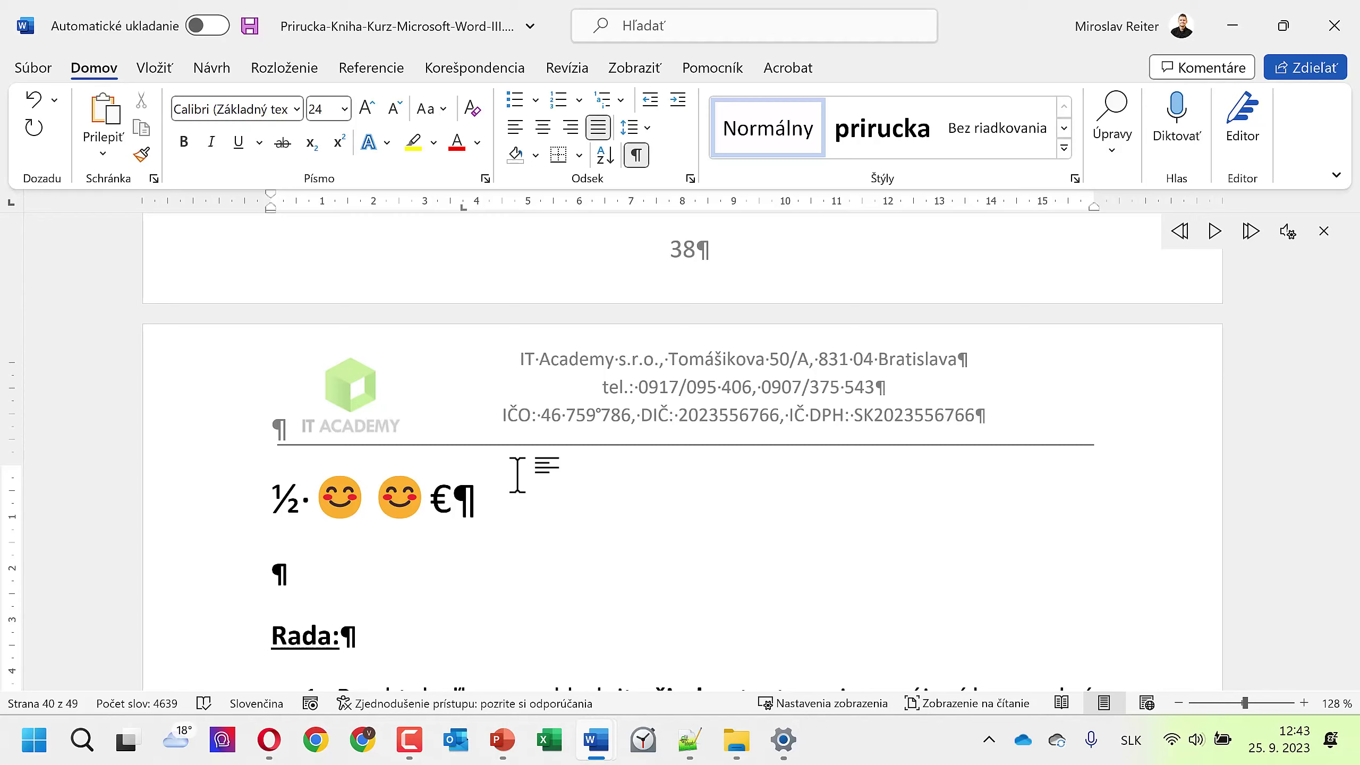
pyautogui.write('(')
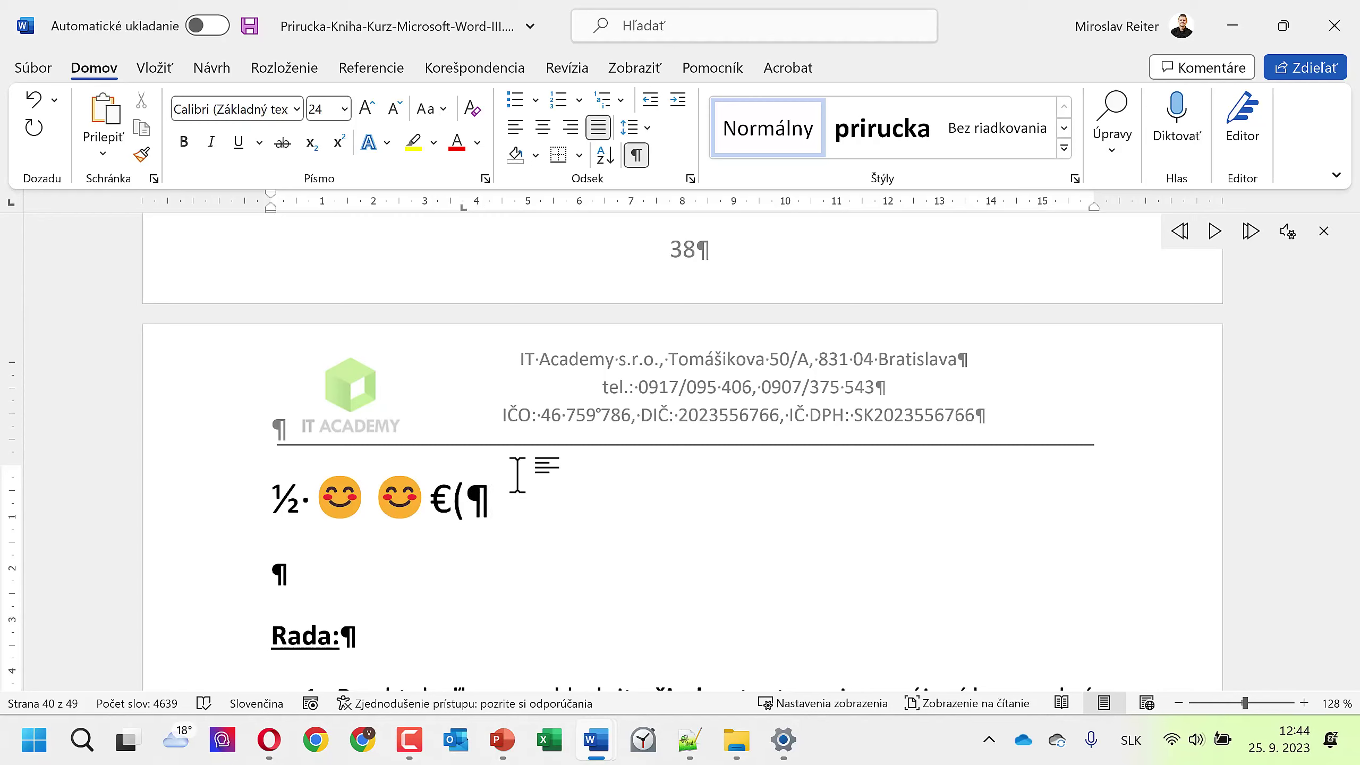
pyautogui.write('c)')
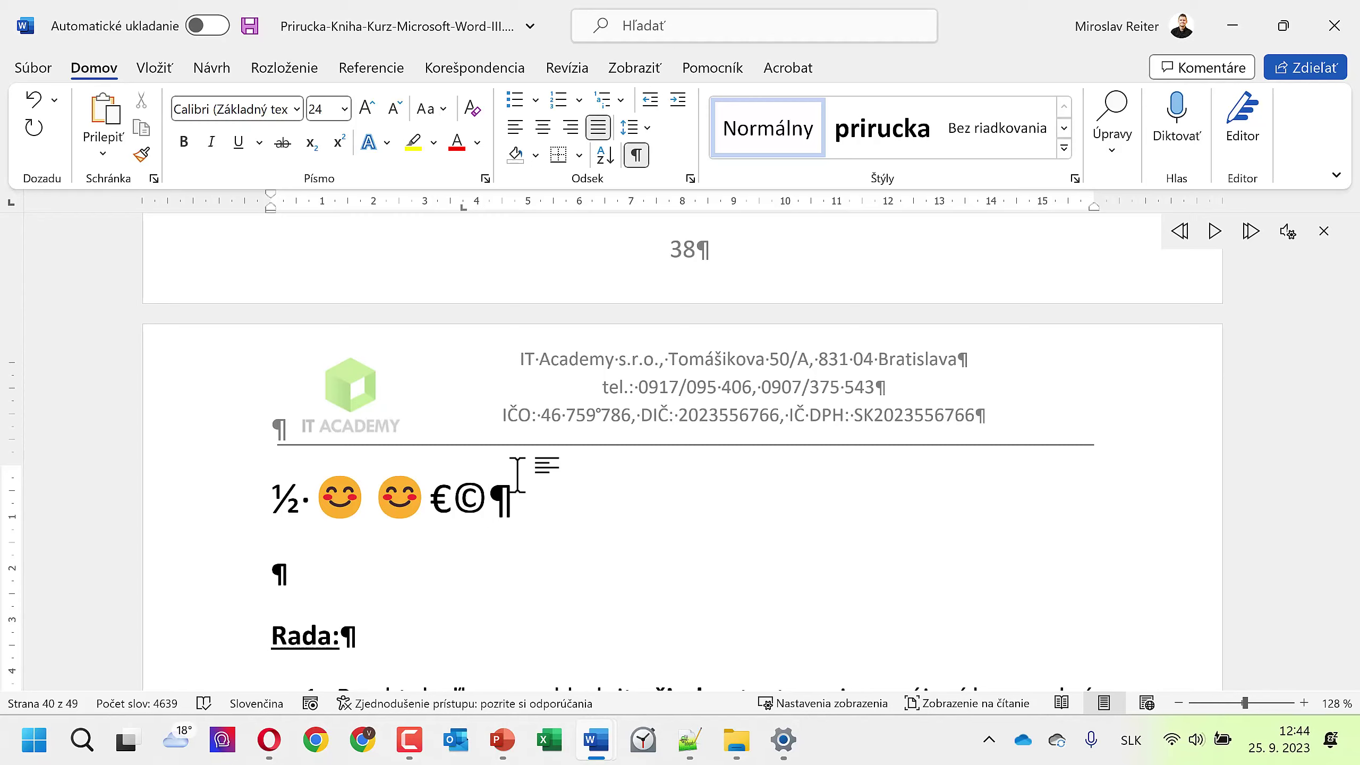
pyautogui.write('(r')
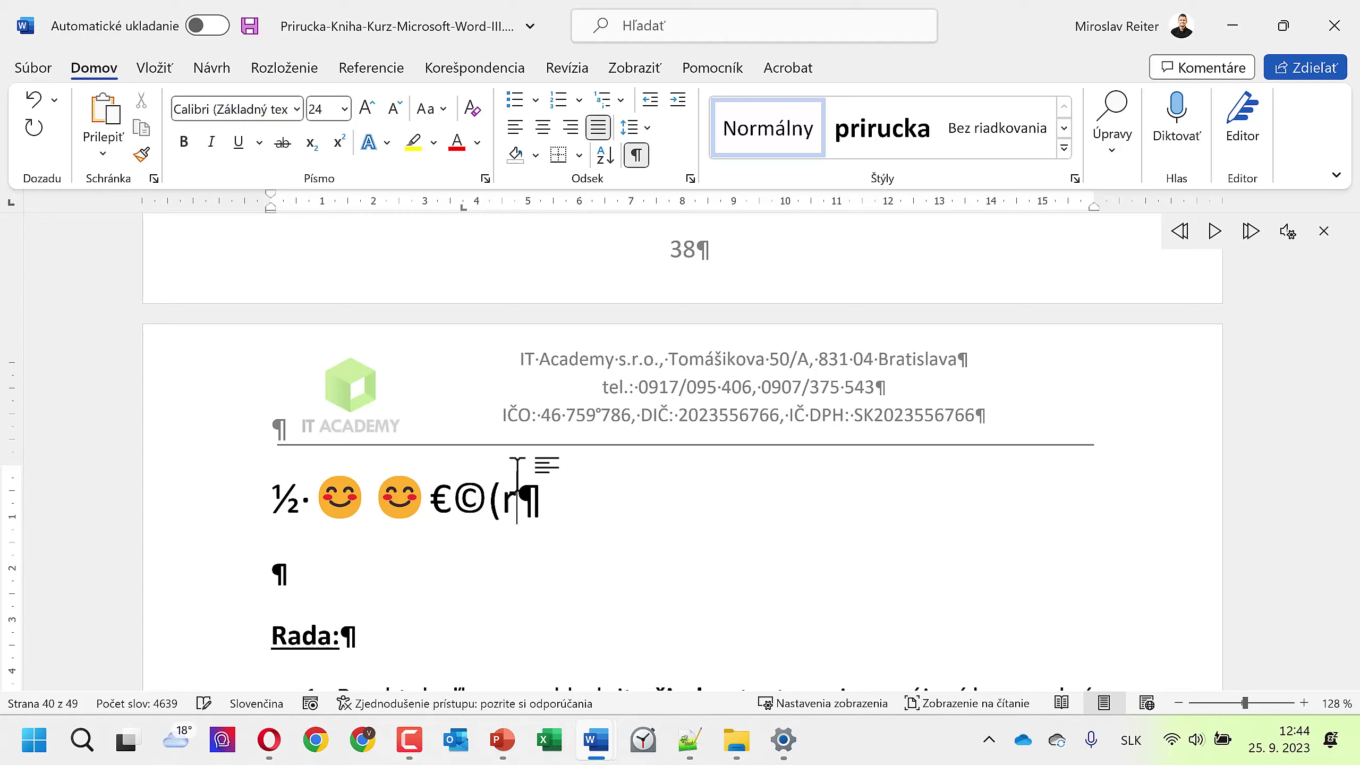
pyautogui.write(')')
pyautogui.write('(')
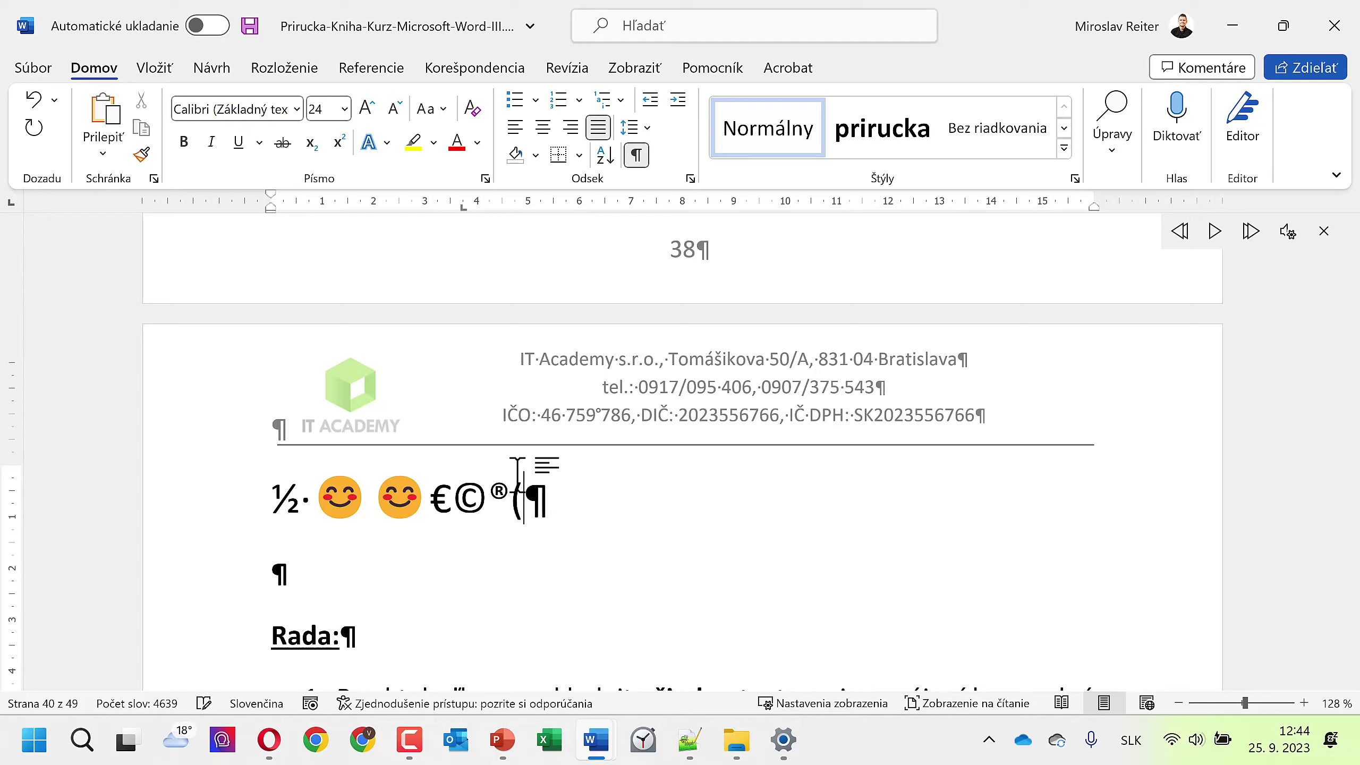
pyautogui.write('tm)')
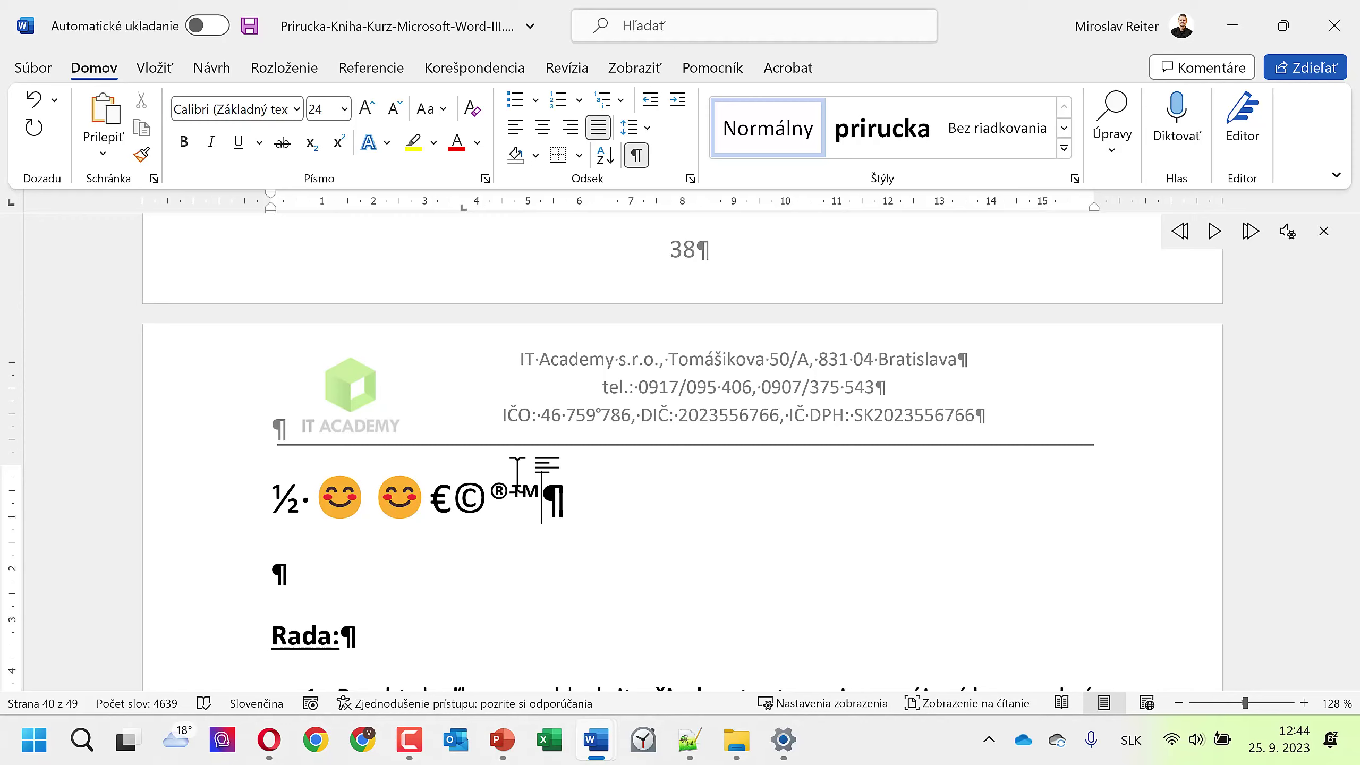
pyautogui.press('Return')
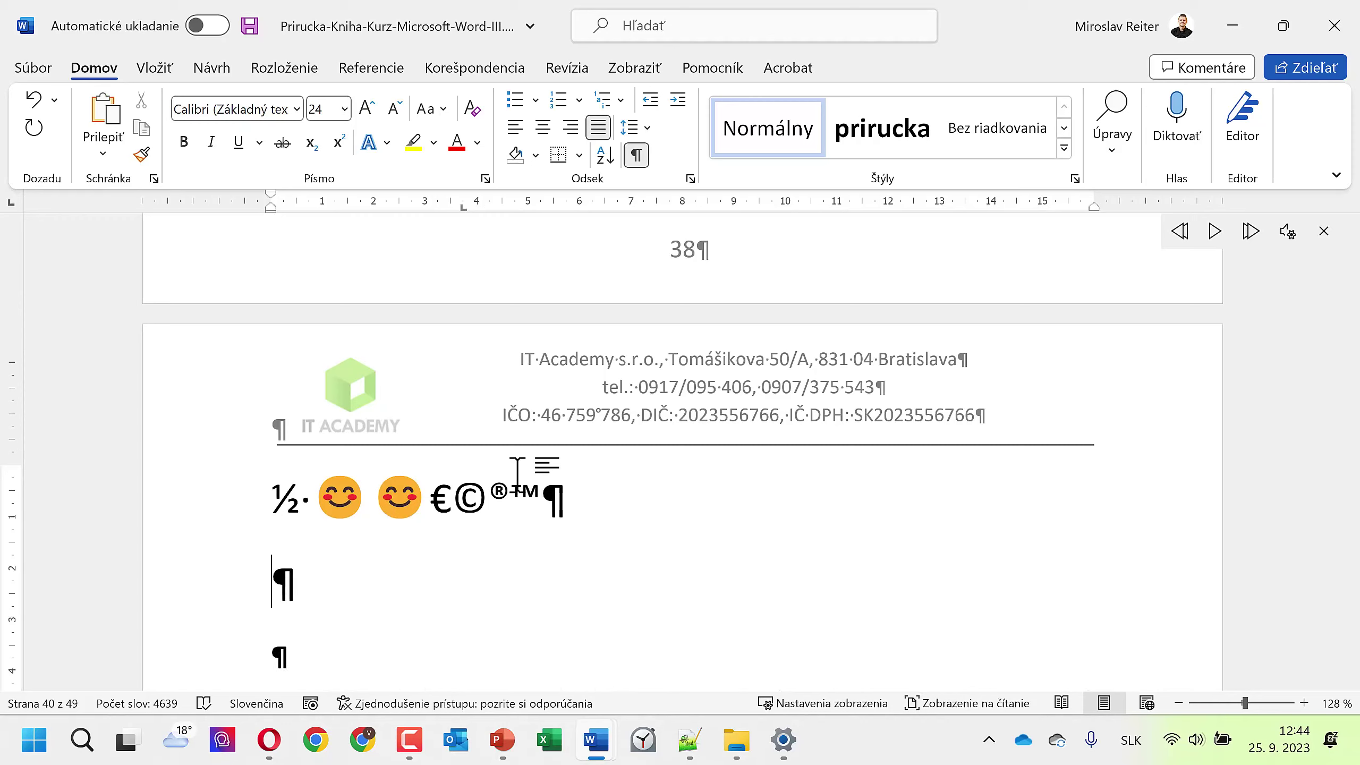
# Step: Test and delete 12:00 on the new line, then type 'dnes' for AutoCorrect to capitalise to Dnes
pyautogui.write('12:')
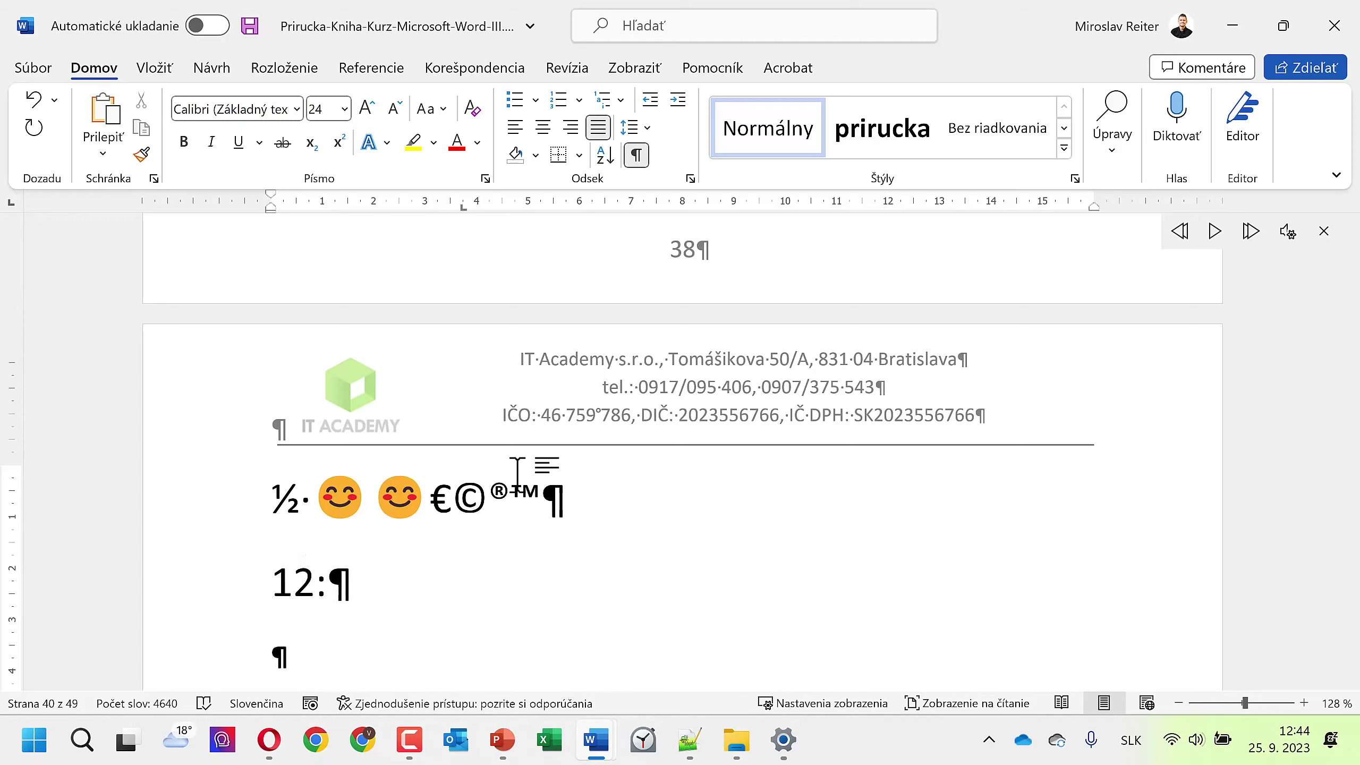
pyautogui.write('00')
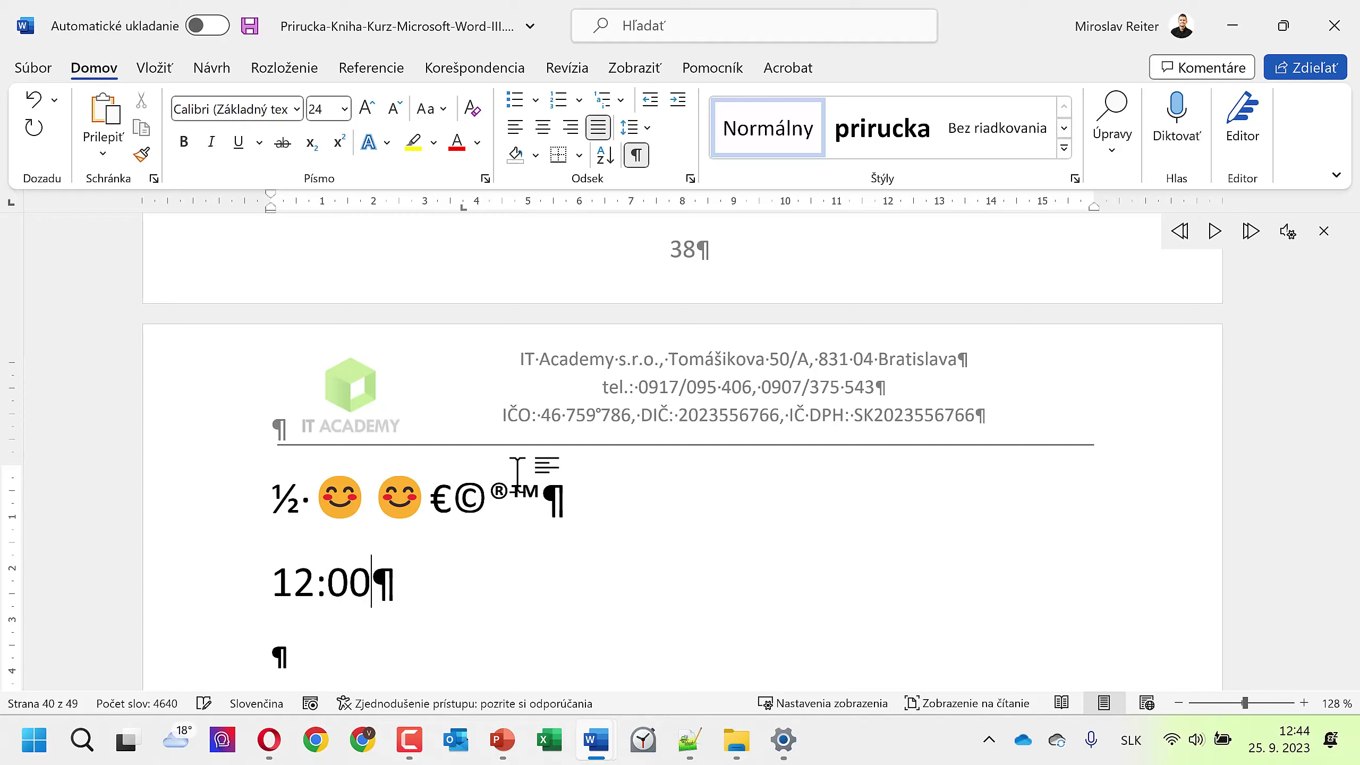
pyautogui.press('BackSpace')
pyautogui.press('BackSpace')
pyautogui.press('BackSpace')
pyautogui.write('00')
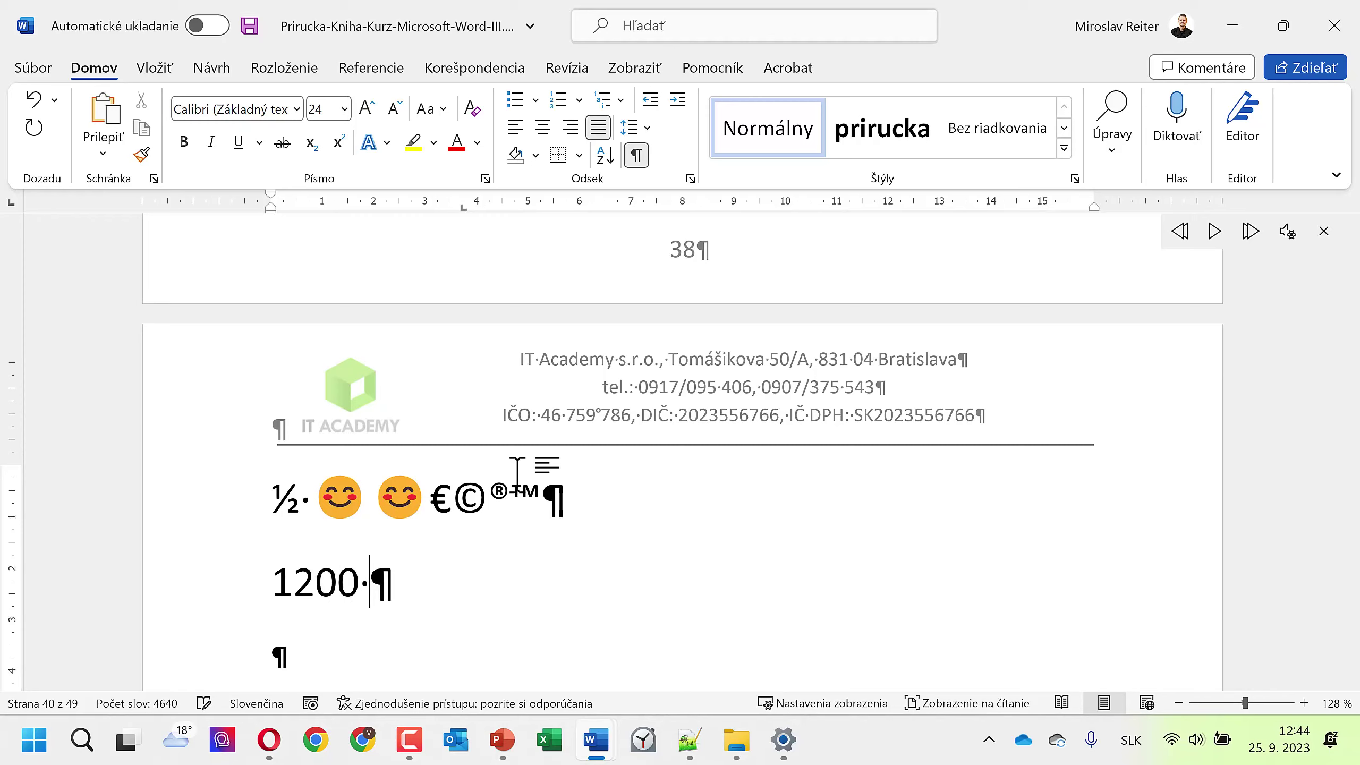
pyautogui.press('BackSpace')
pyautogui.press('BackSpace')
pyautogui.press('BackSpace')
pyautogui.press('BackSpace')
pyautogui.press('BackSpace')
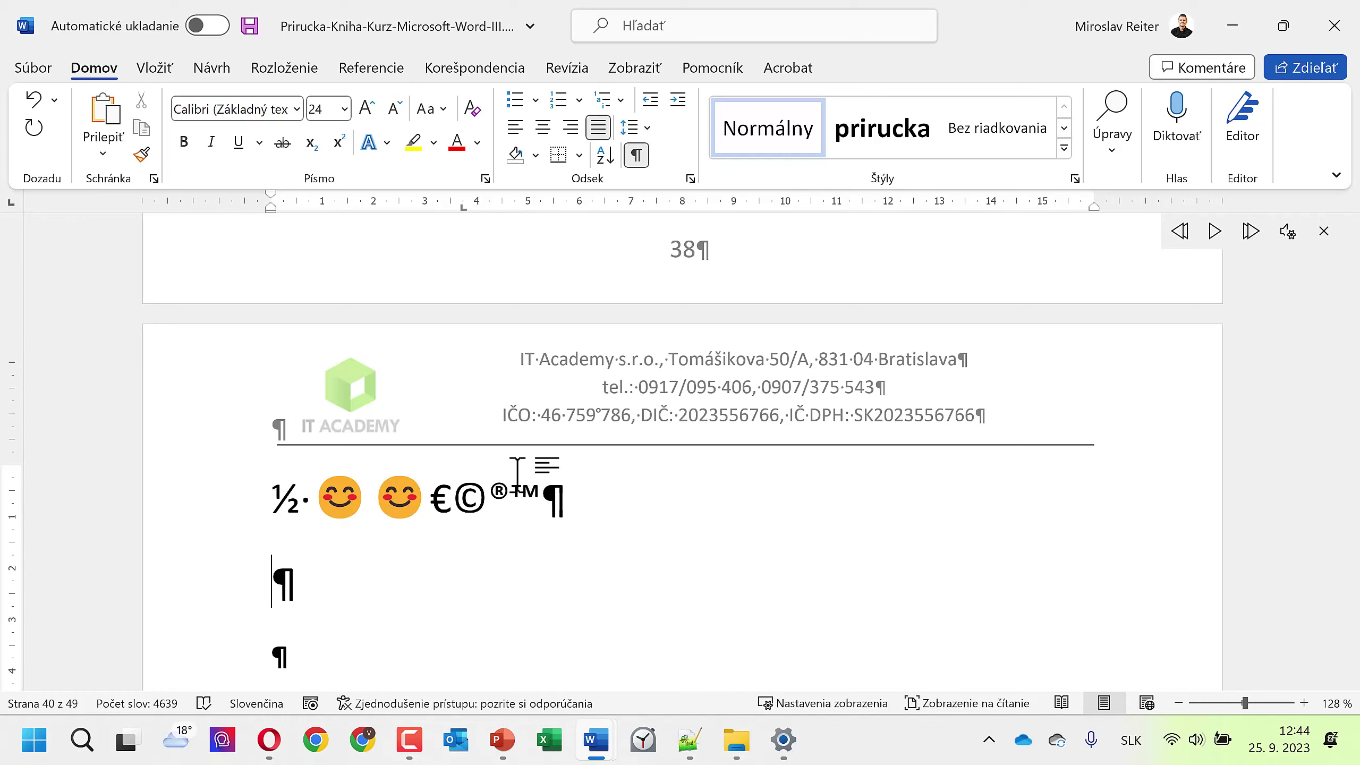
pyautogui.write('d')
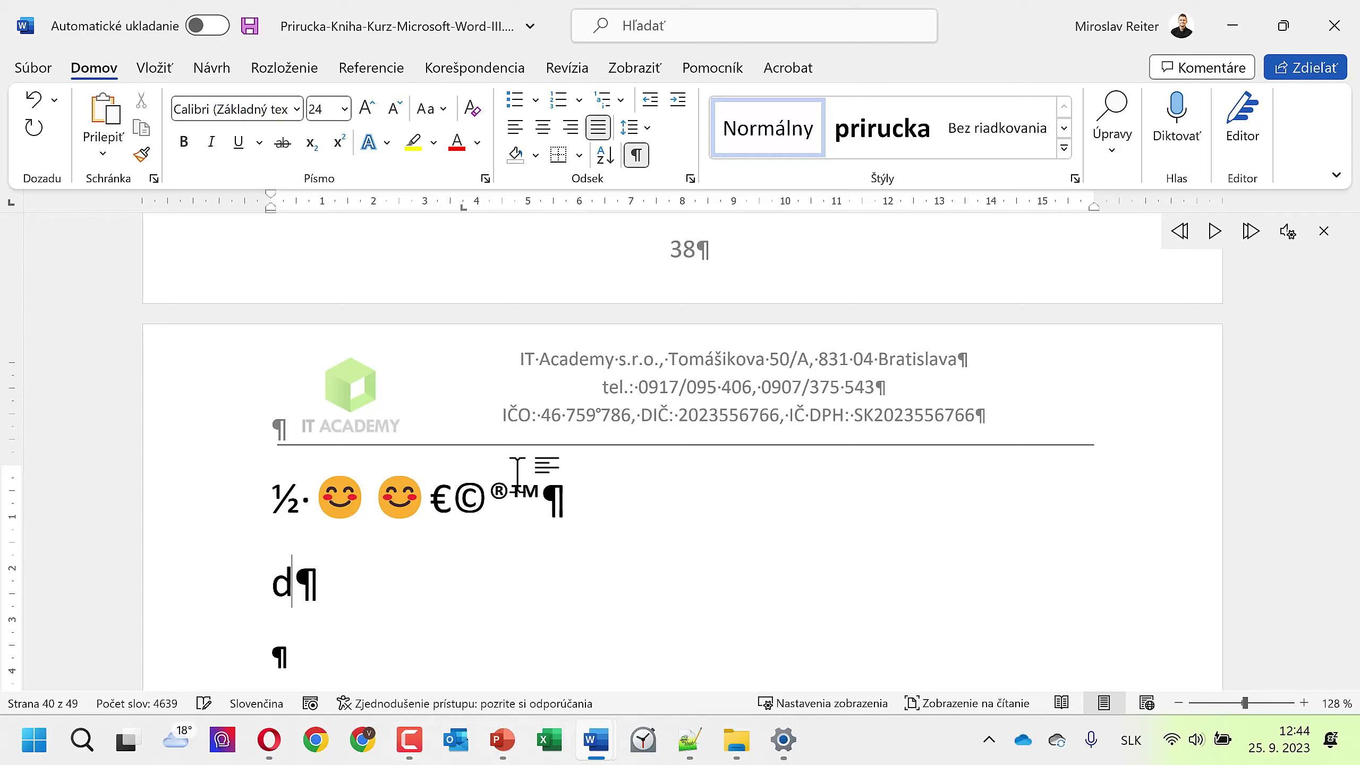
pyautogui.write('nes')
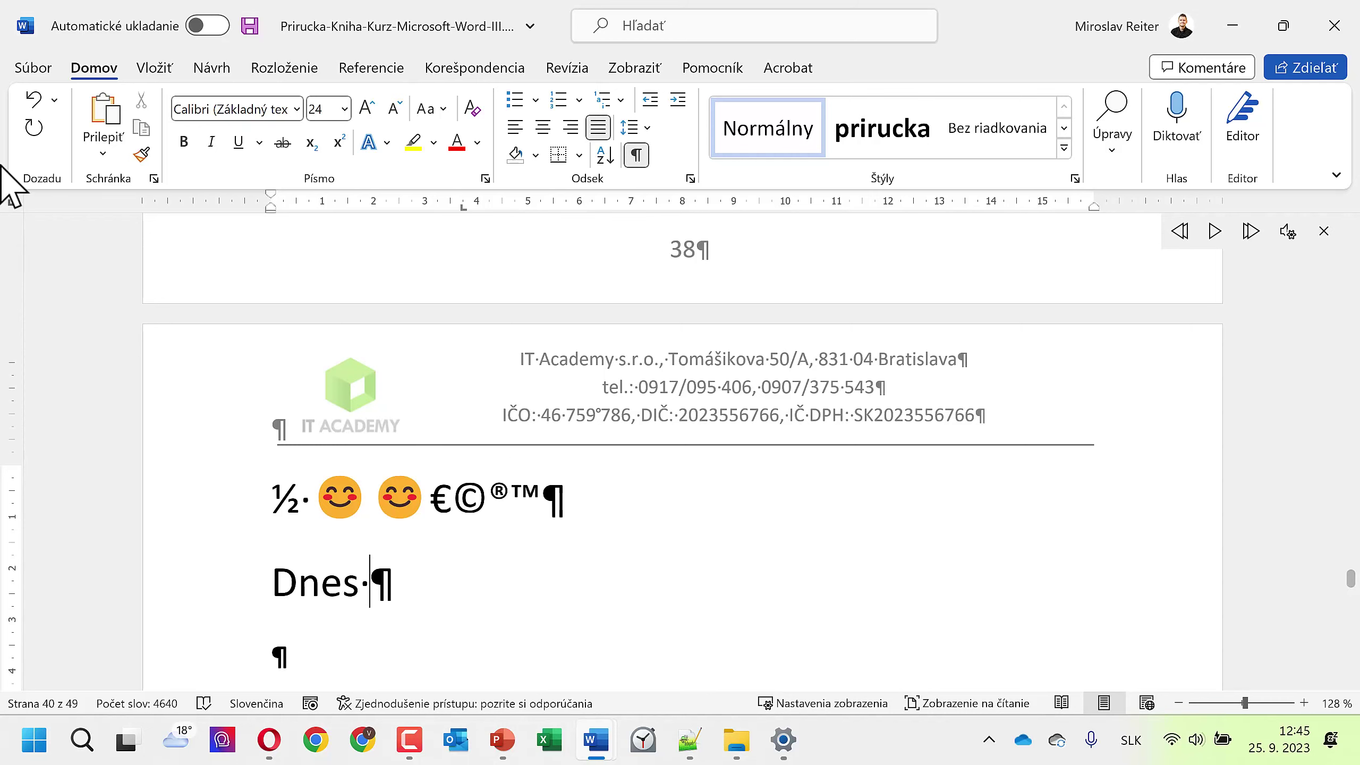
# Step: Open Word Options from Súbor and show the Korektúra (Proofing) page
pyautogui.click(26, 69)
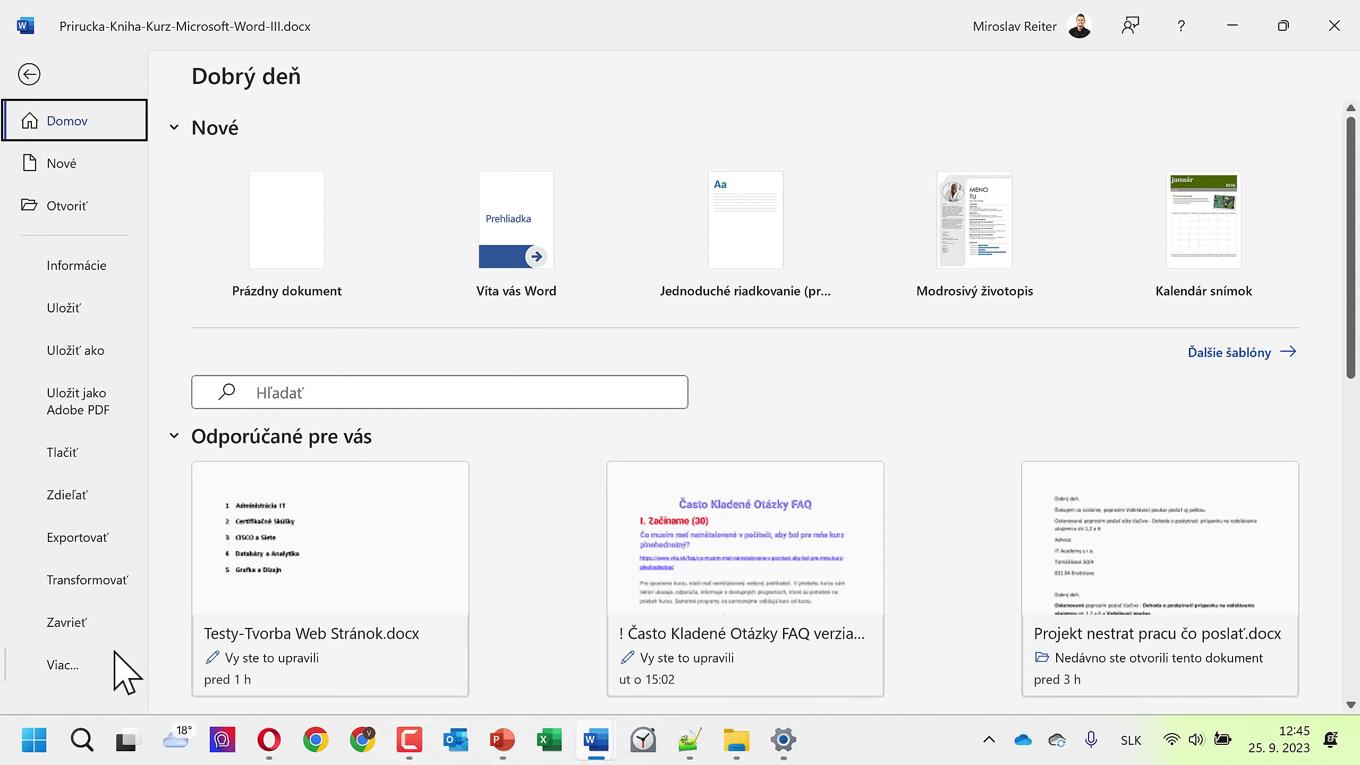
pyautogui.click(92, 663)
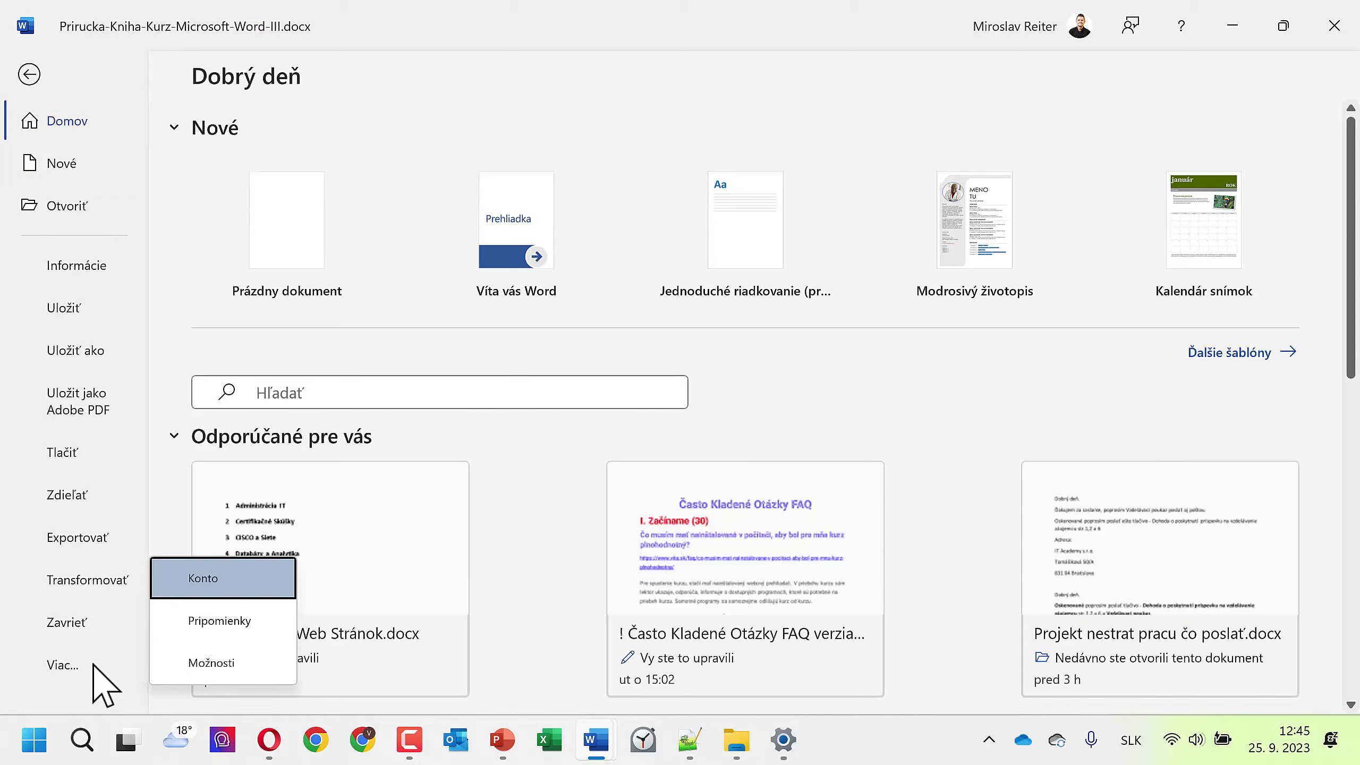
pyautogui.click(189, 670)
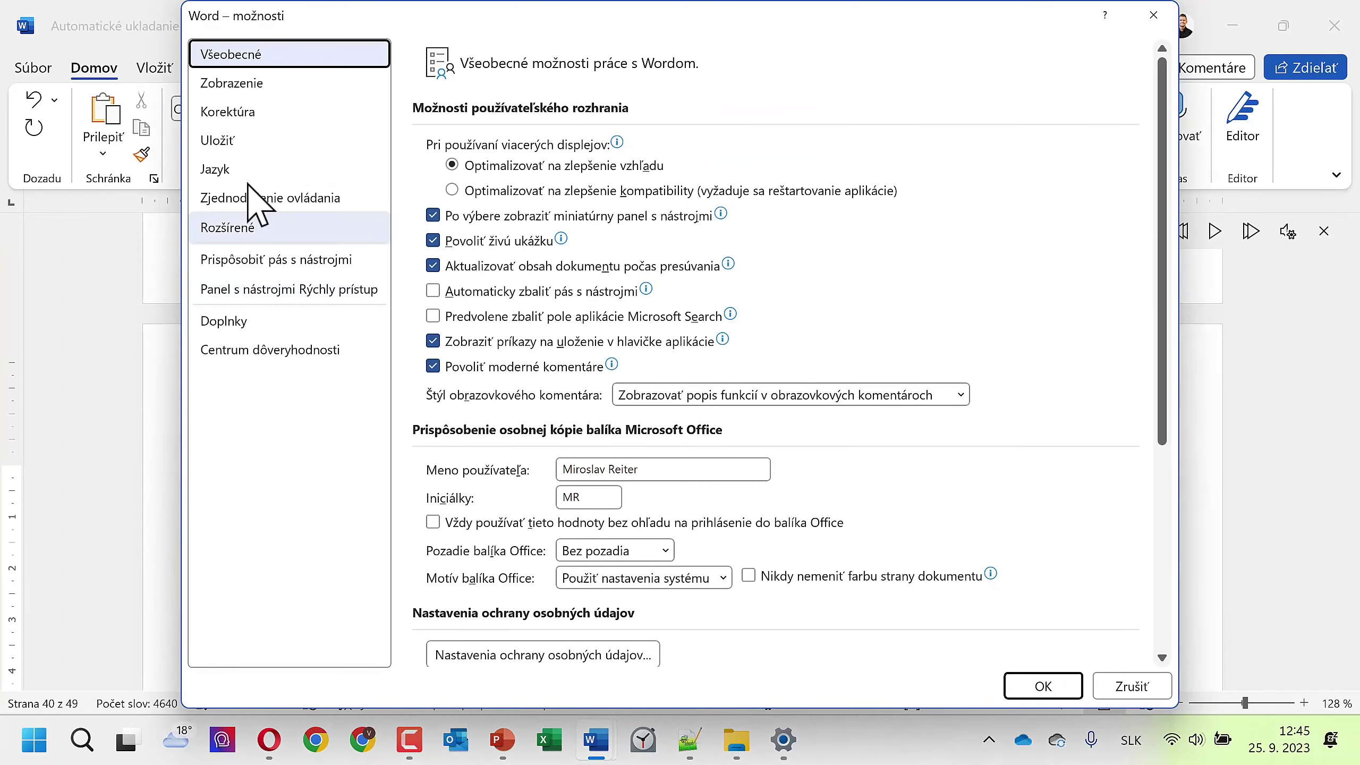
pyautogui.click(243, 111)
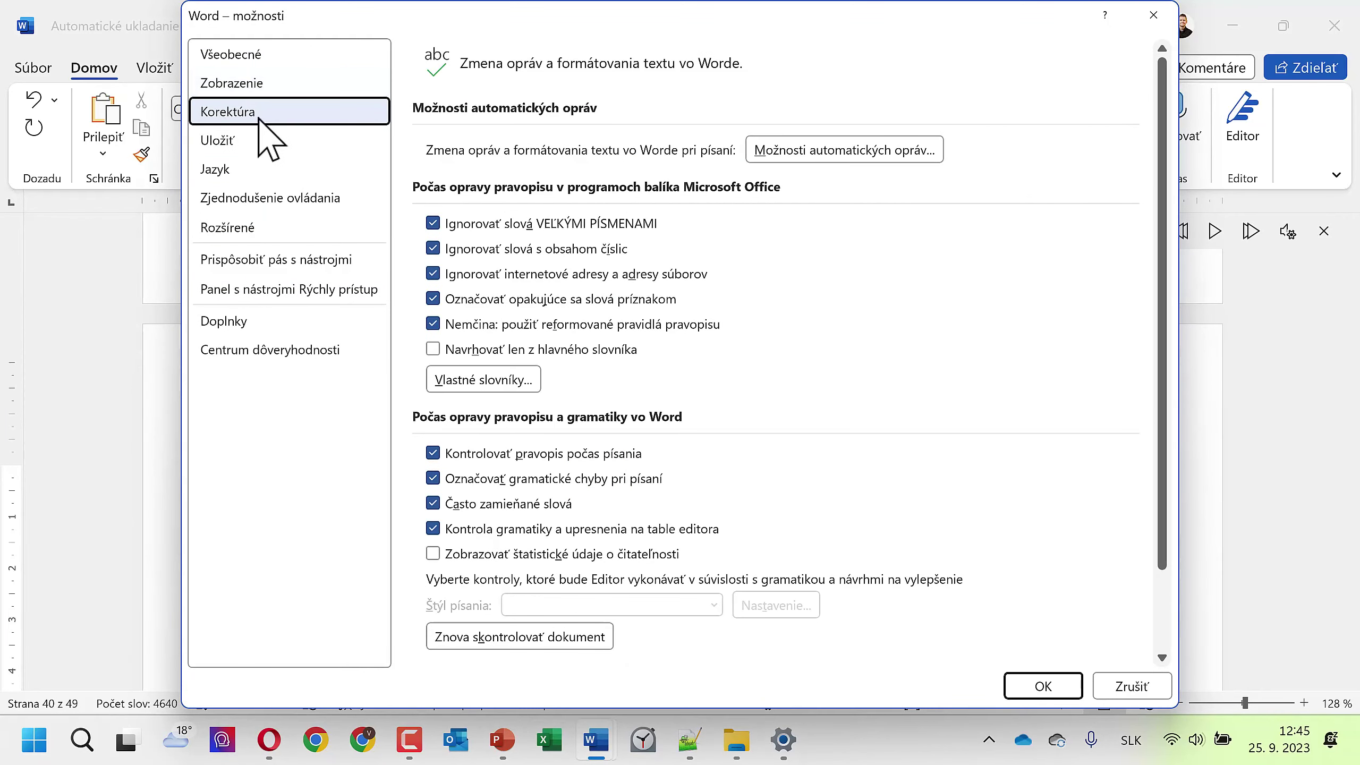
pyautogui.scroll(-3, 708, 411)
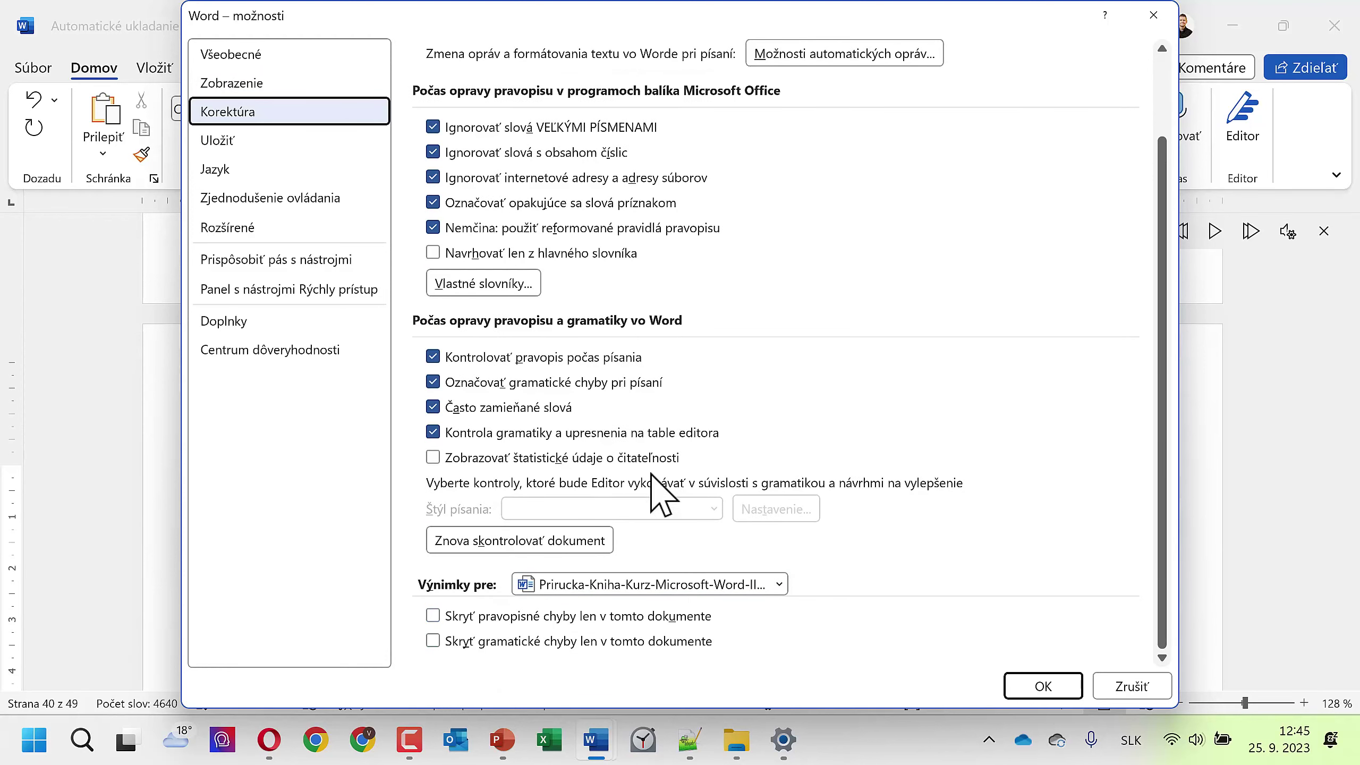
pyautogui.scroll(3, 725, 449)
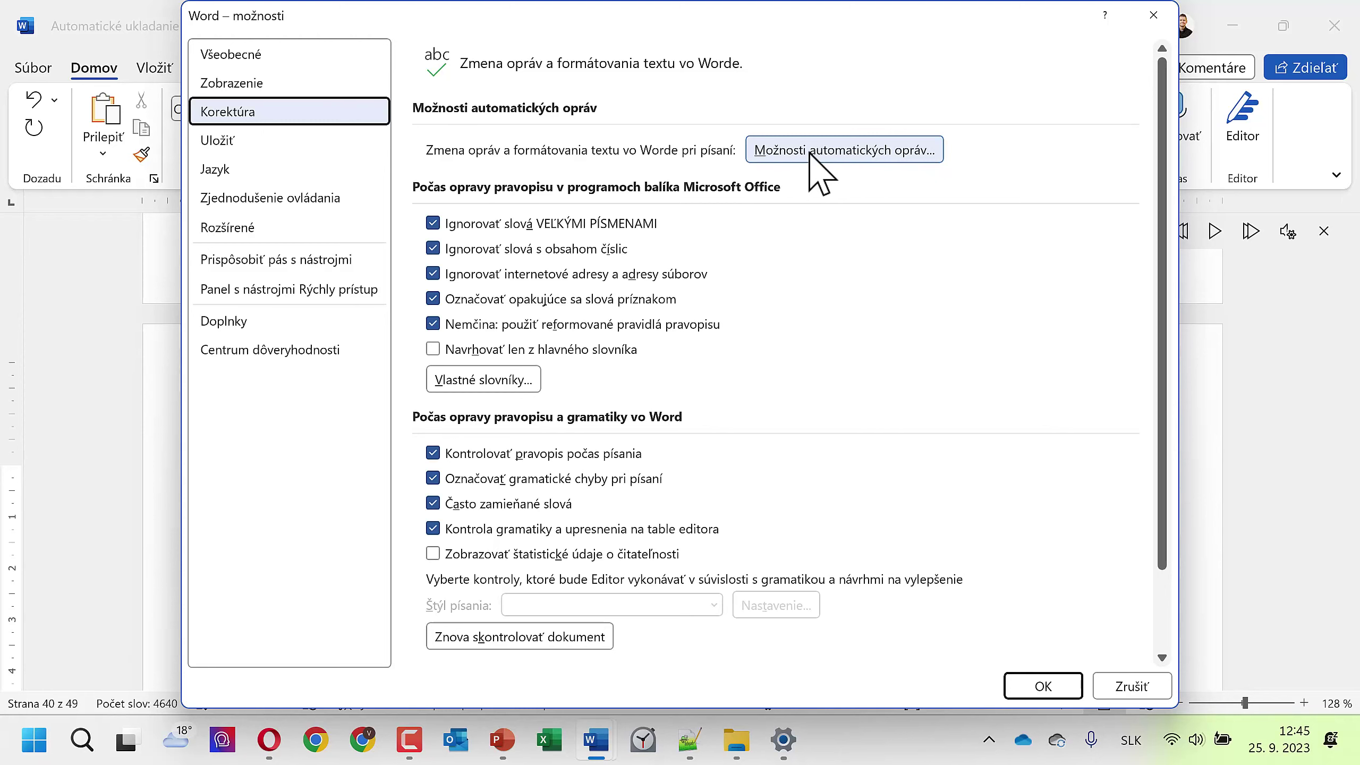
# Step: Add an AutoCorrect entry replacing ddp with 'Dobrý deň, pán XYZ.'
pyautogui.click(830, 156)
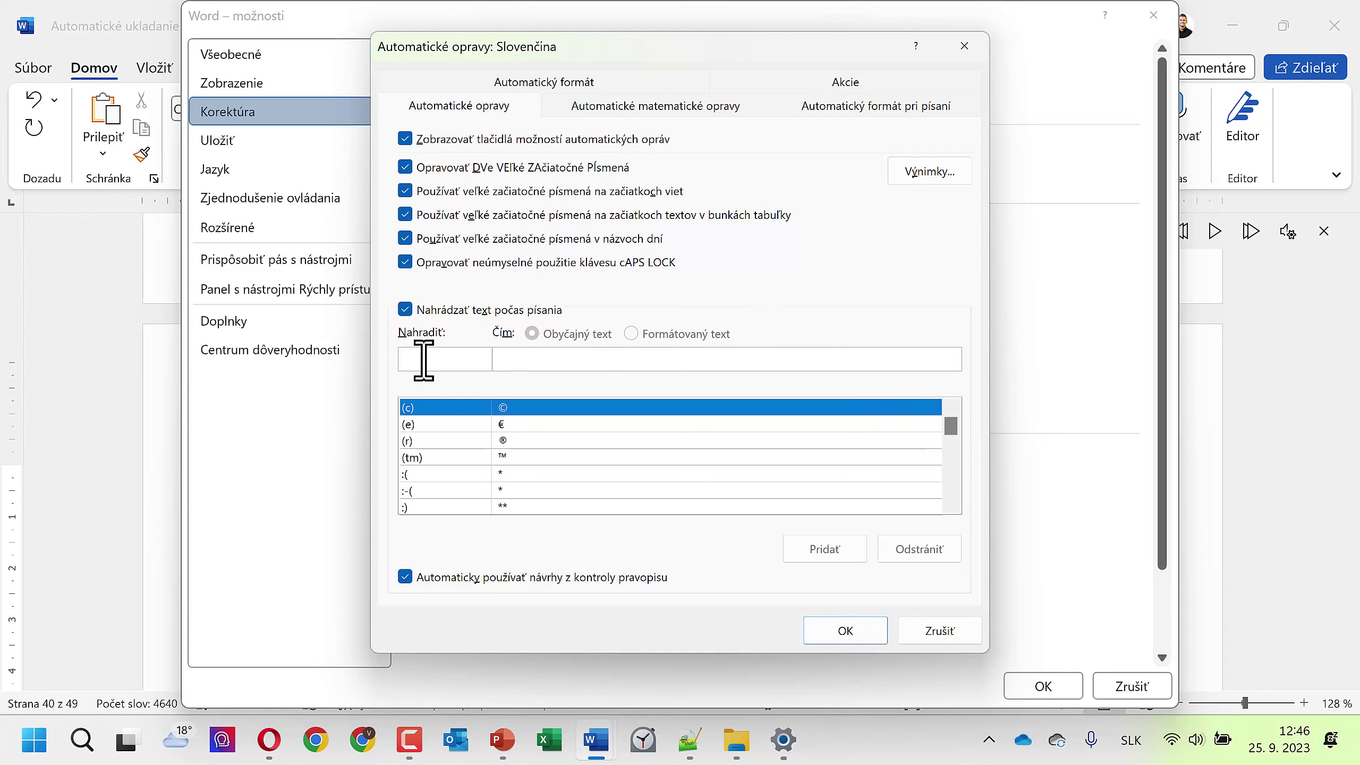
pyautogui.write('ddp')
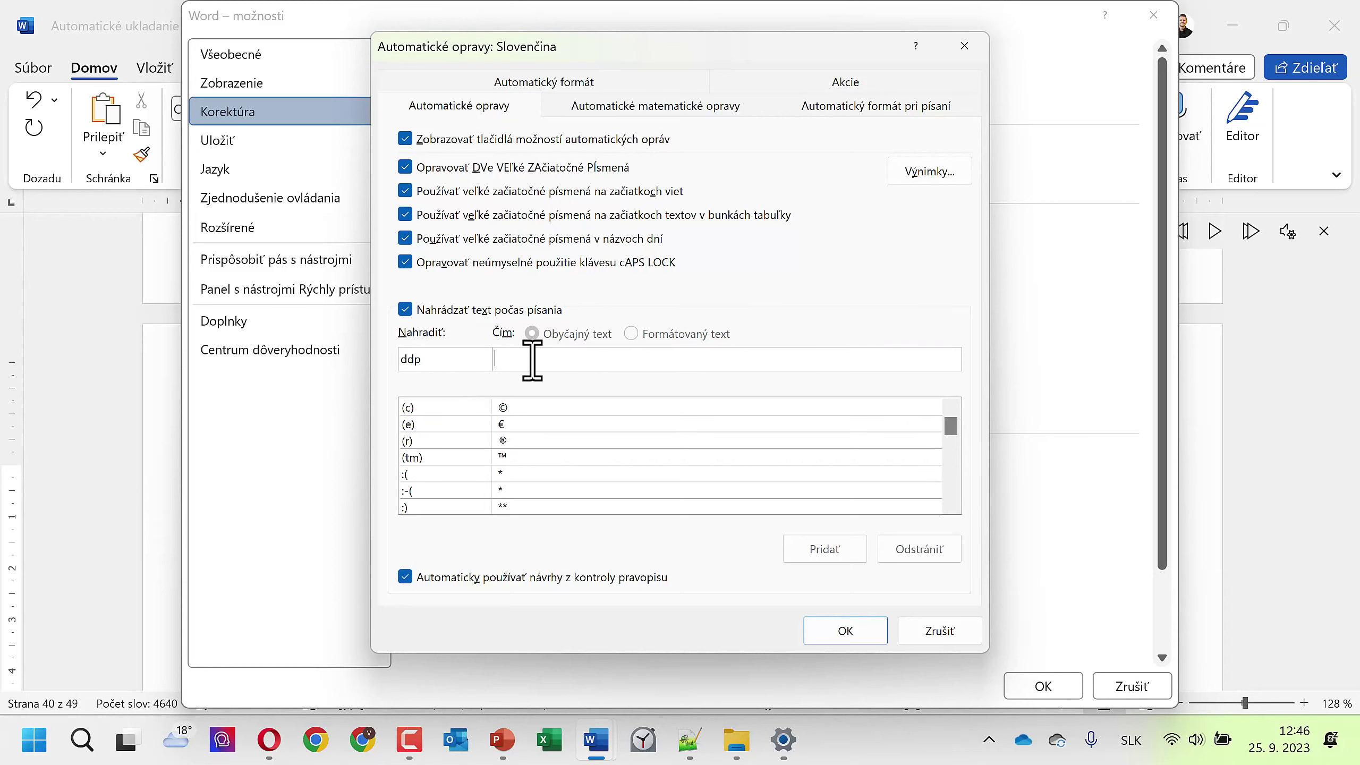
pyautogui.write('Dobrfá')
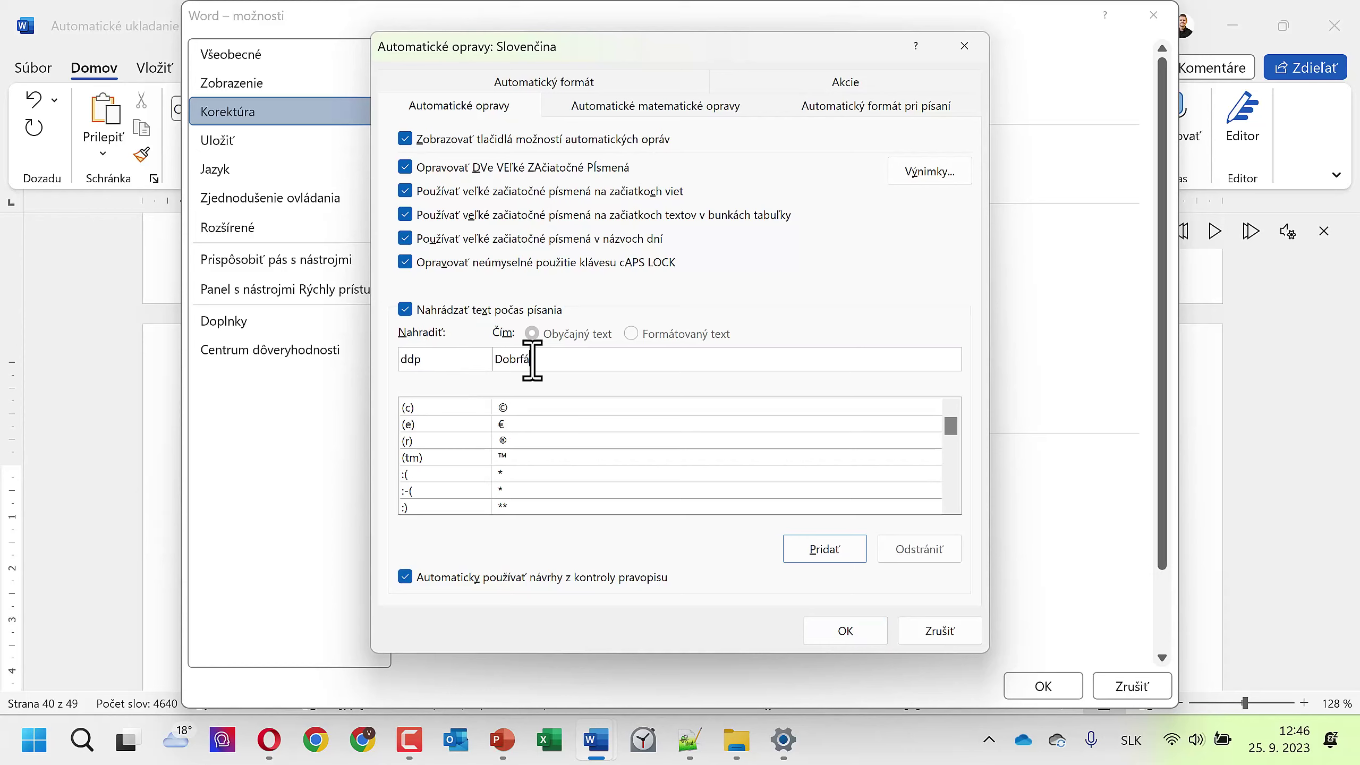
pyautogui.press('BackSpace')
pyautogui.press('BackSpace')
pyautogui.write('ý')
pyautogui.write(' deň.')
pyautogui.write('pán ')
pyautogui.write('XYZ')
pyautogui.click(844, 552)
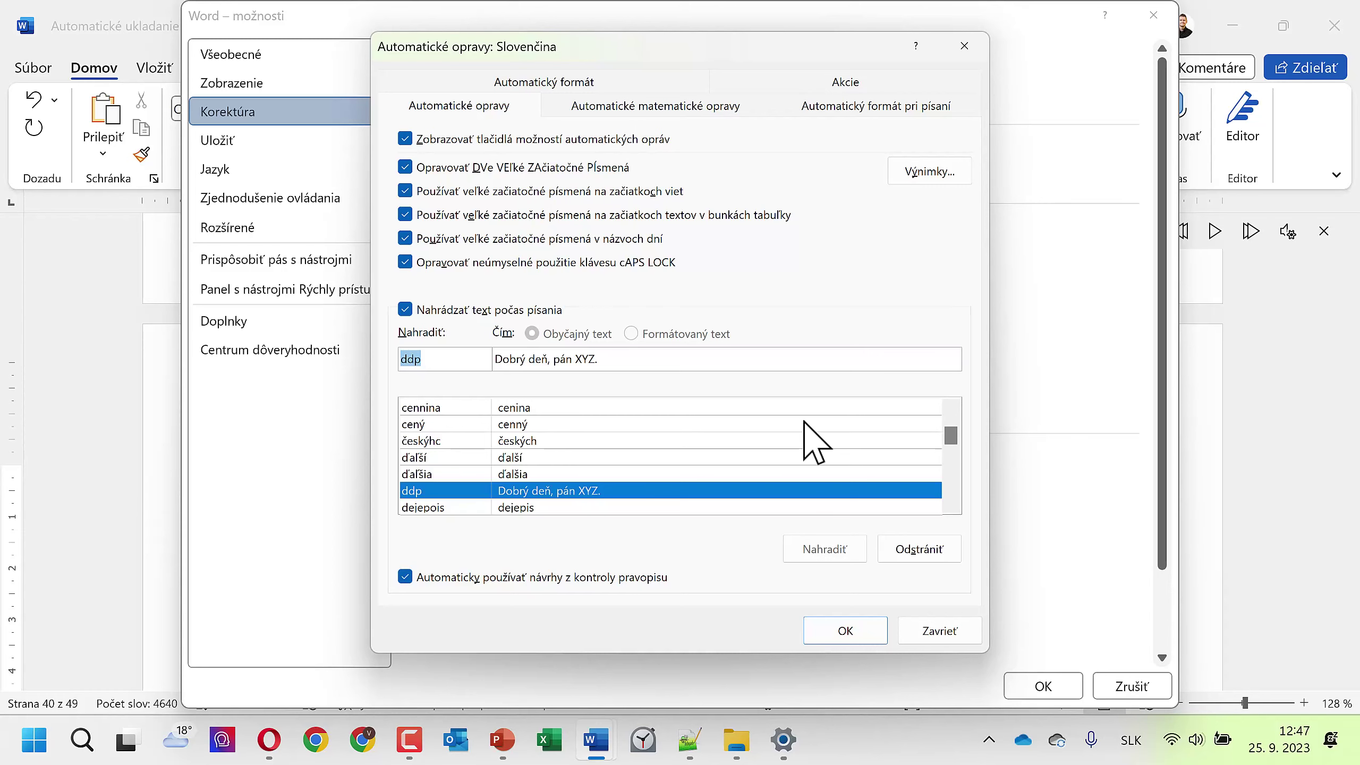
# Step: Close Options, insert the greeting below Dnes from dd, and remove its bold and underline
pyautogui.click(842, 628)
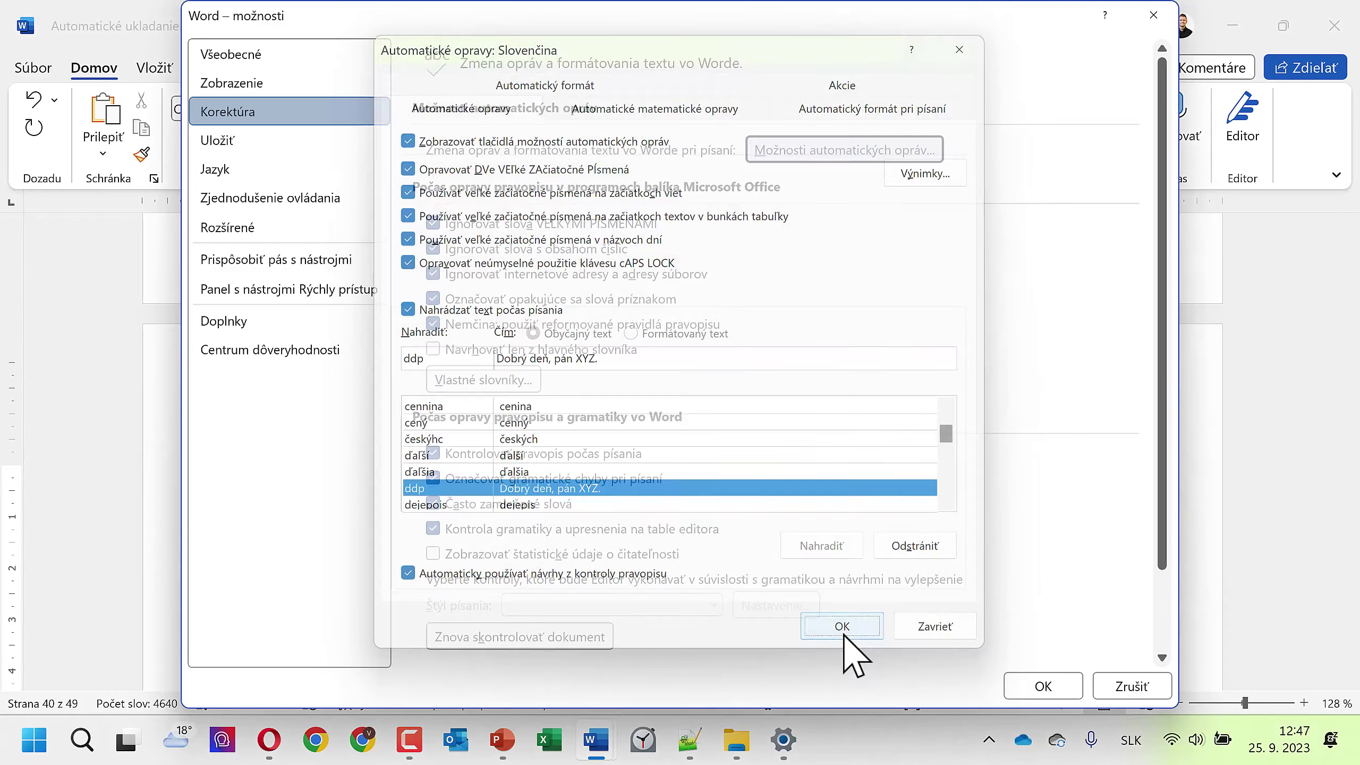
pyautogui.click(1042, 686)
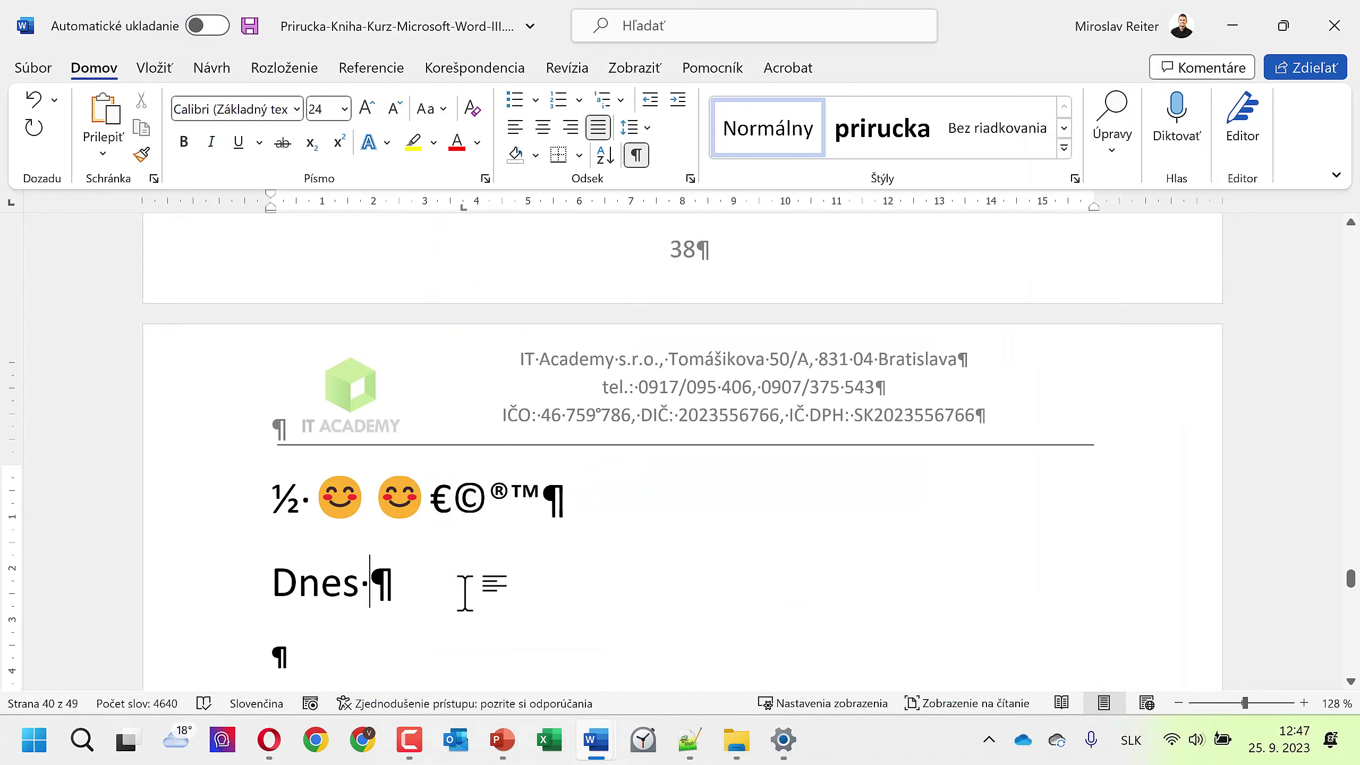
pyautogui.click(356, 643)
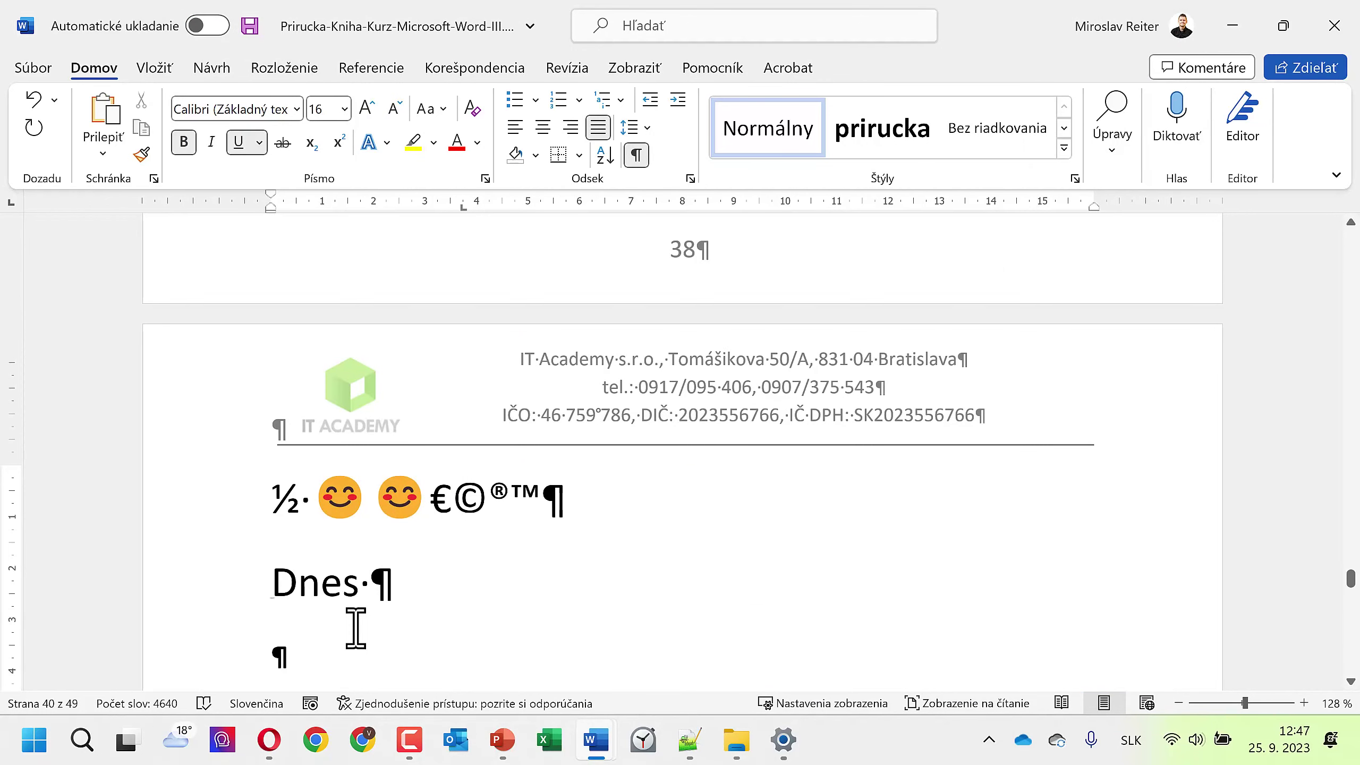
pyautogui.write('dd')
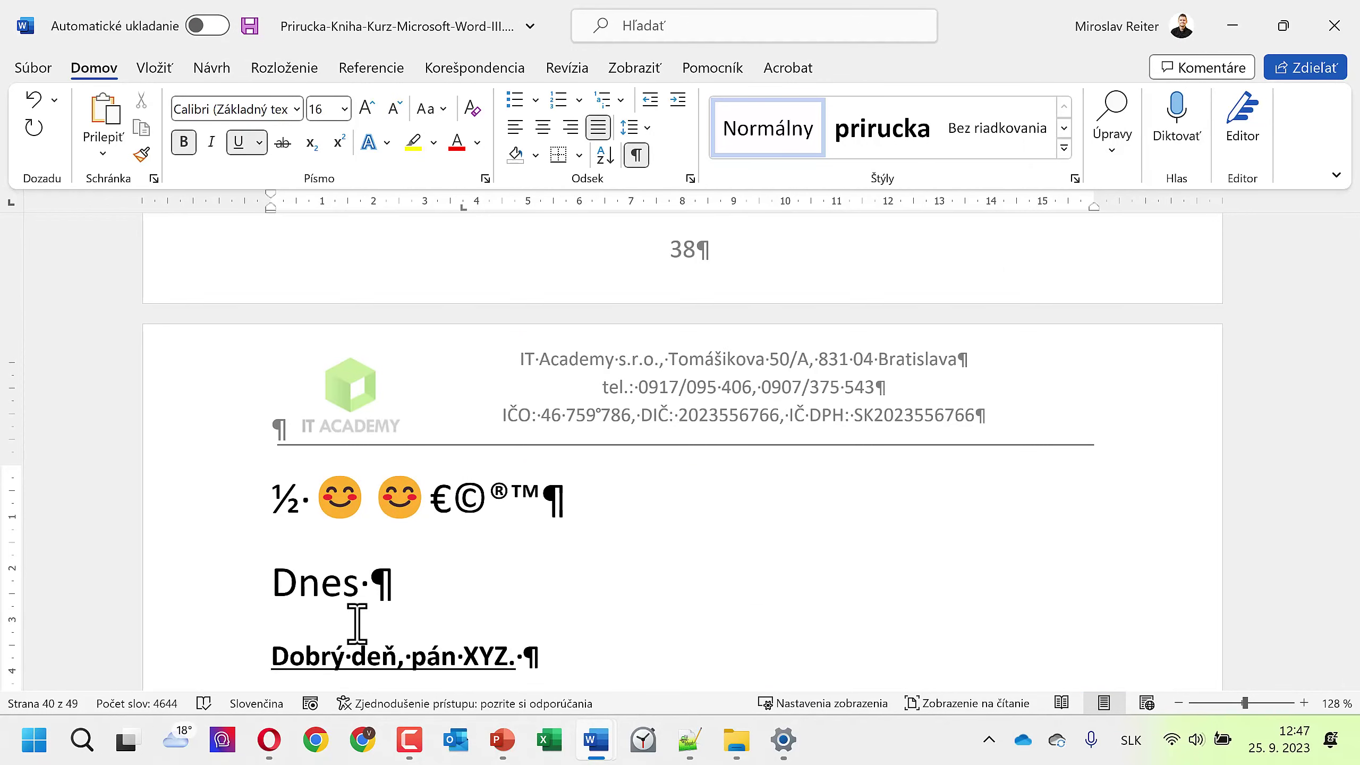
pyautogui.scroll(-1, 356, 589)
pyautogui.click(242, 603)
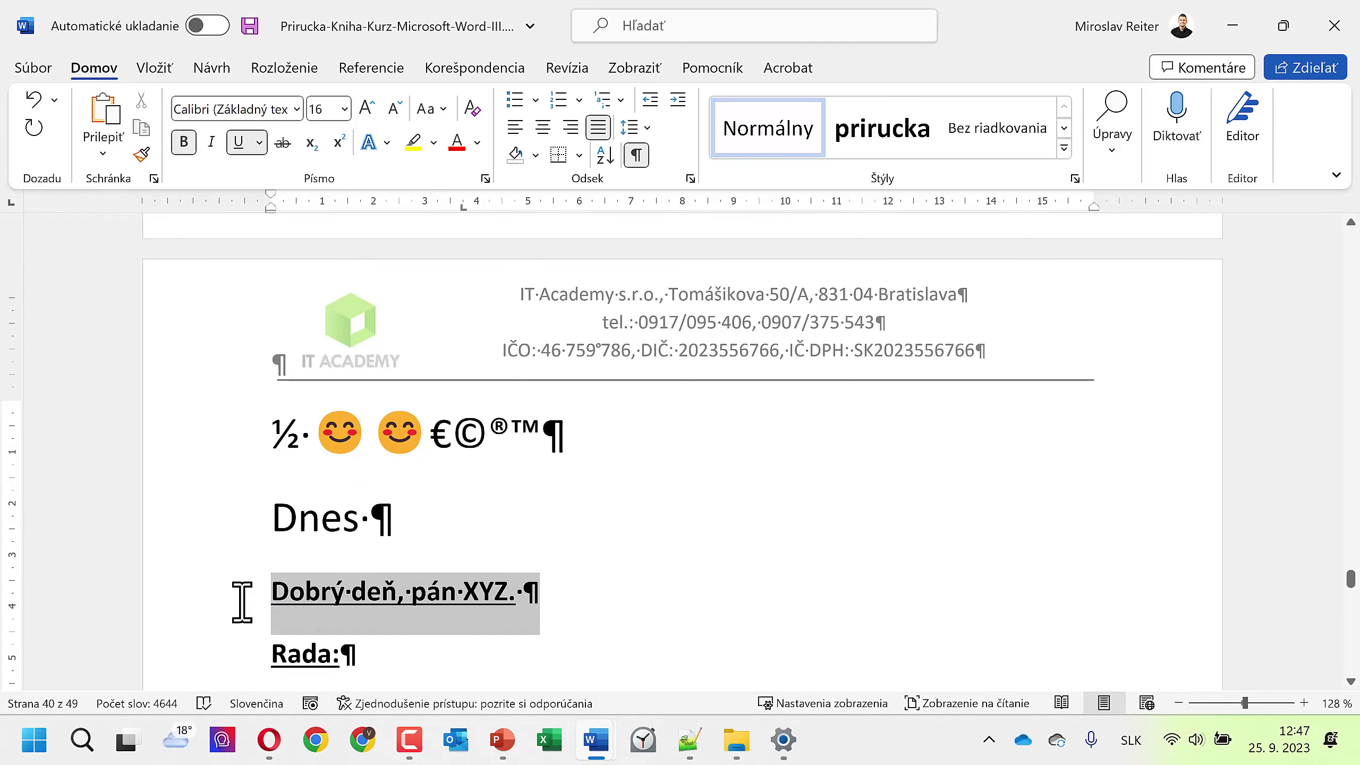
pyautogui.click(239, 141)
pyautogui.click(184, 142)
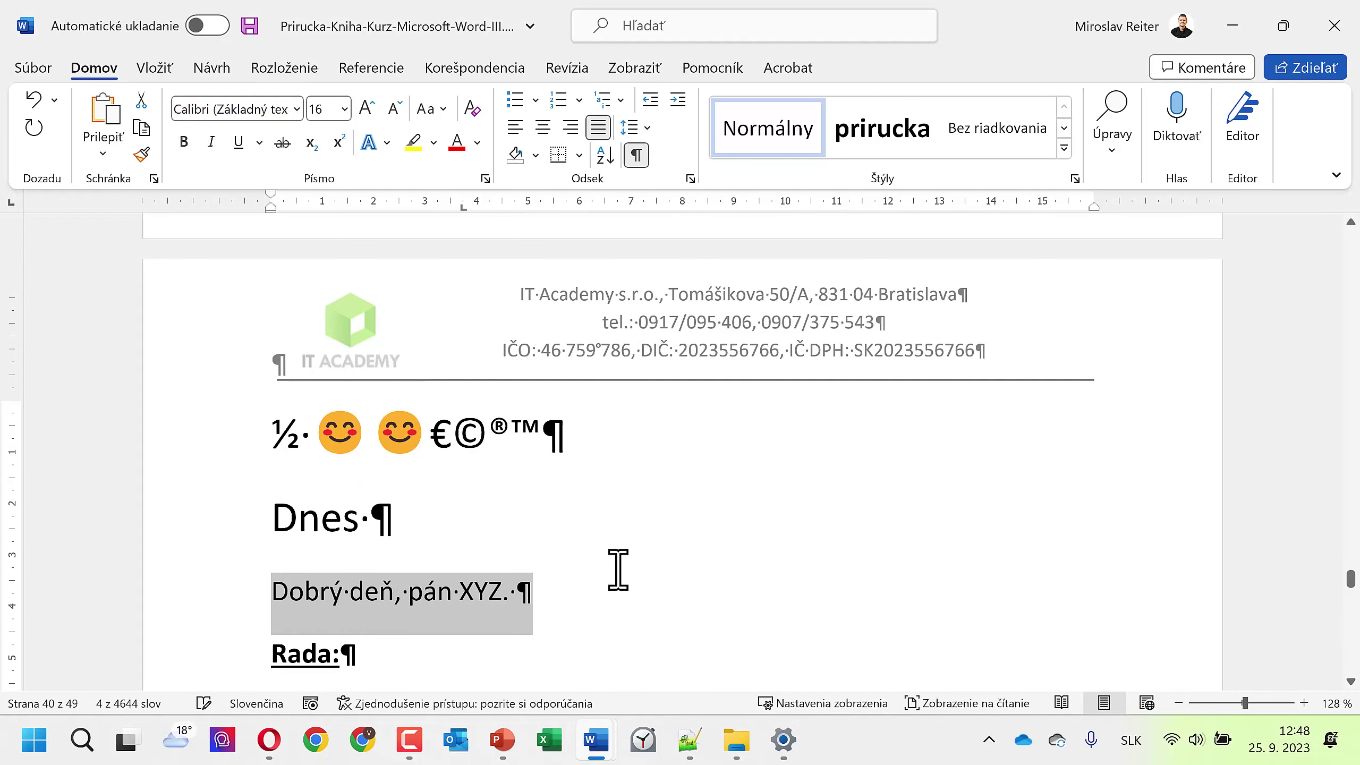
# Step: Add a second 'Dobrý deň, pán XYZ.' line by typing ddp and expanding it with F3
pyautogui.click(620, 589)
pyautogui.press('Return')
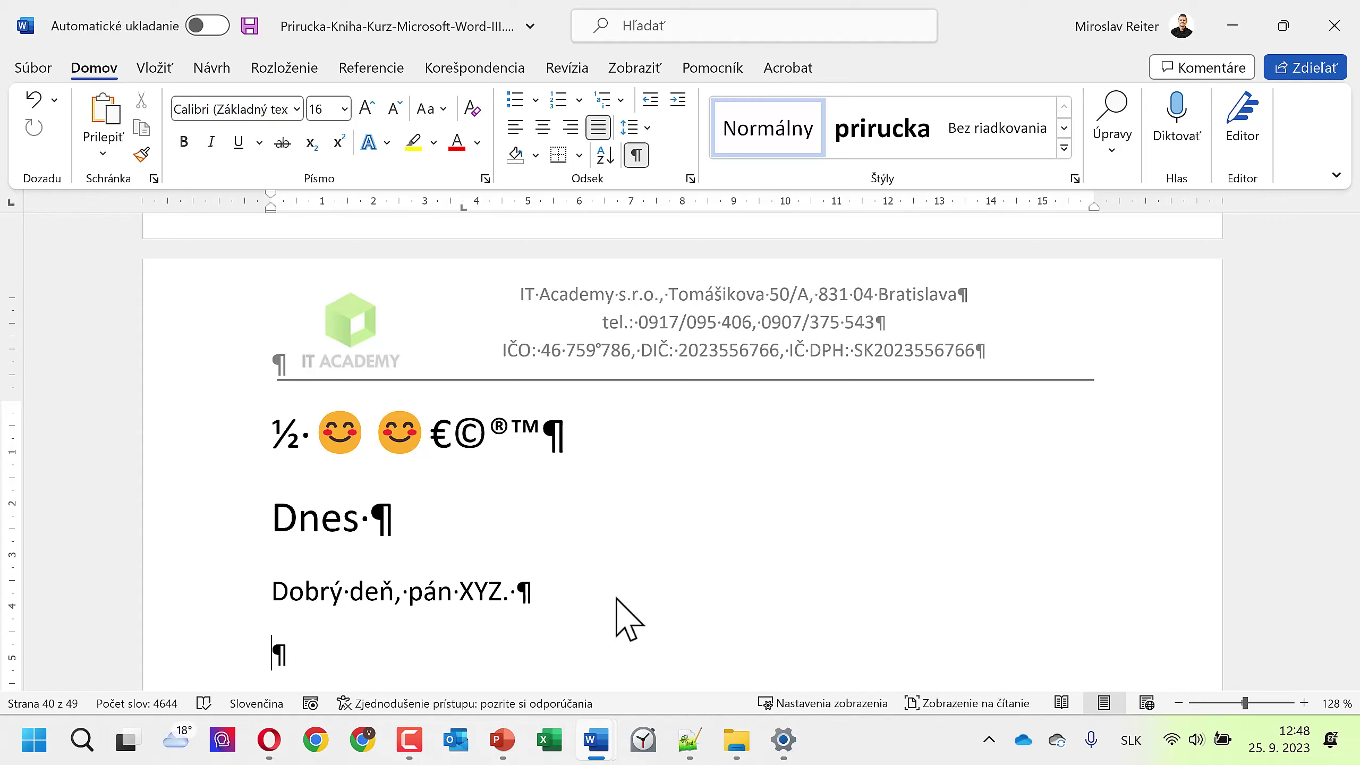
pyautogui.write('ddp')
pyautogui.press('F3')
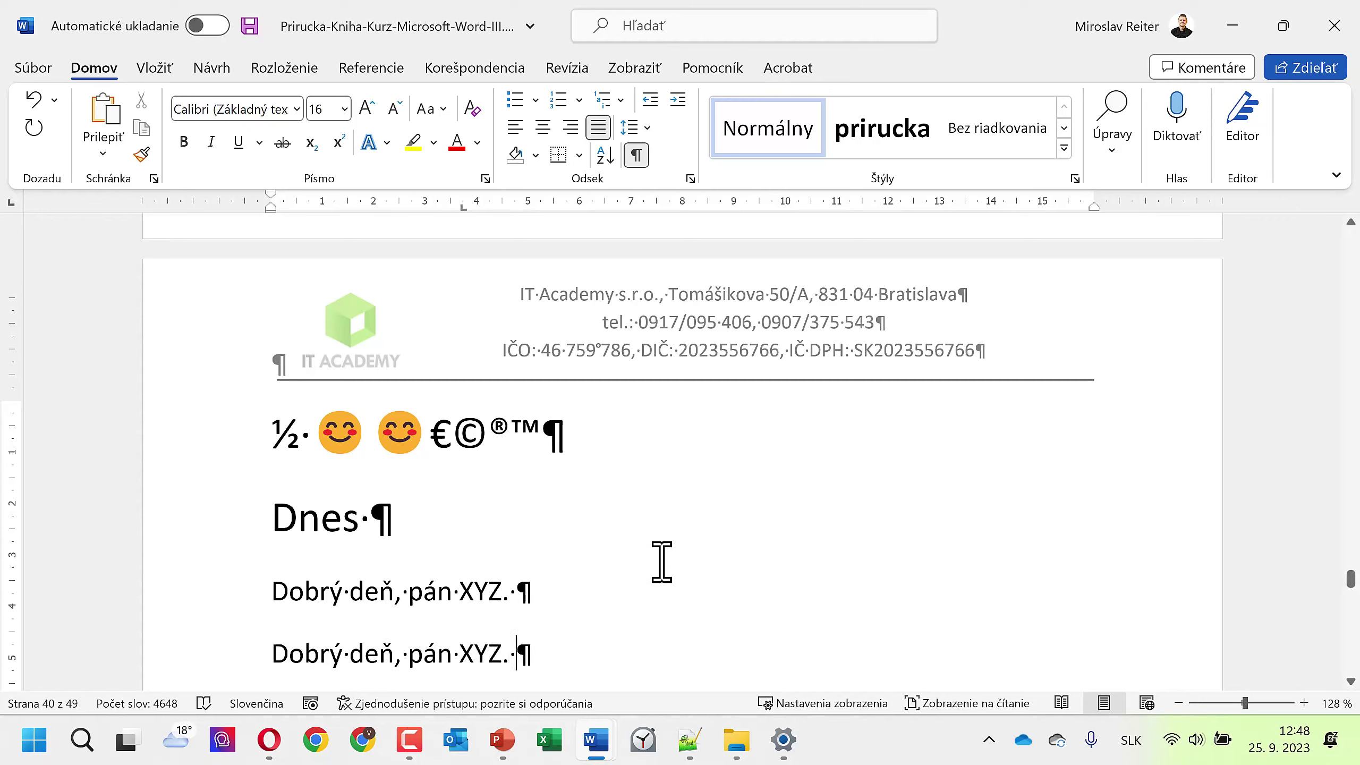
pyautogui.scroll(-1, 660, 552)
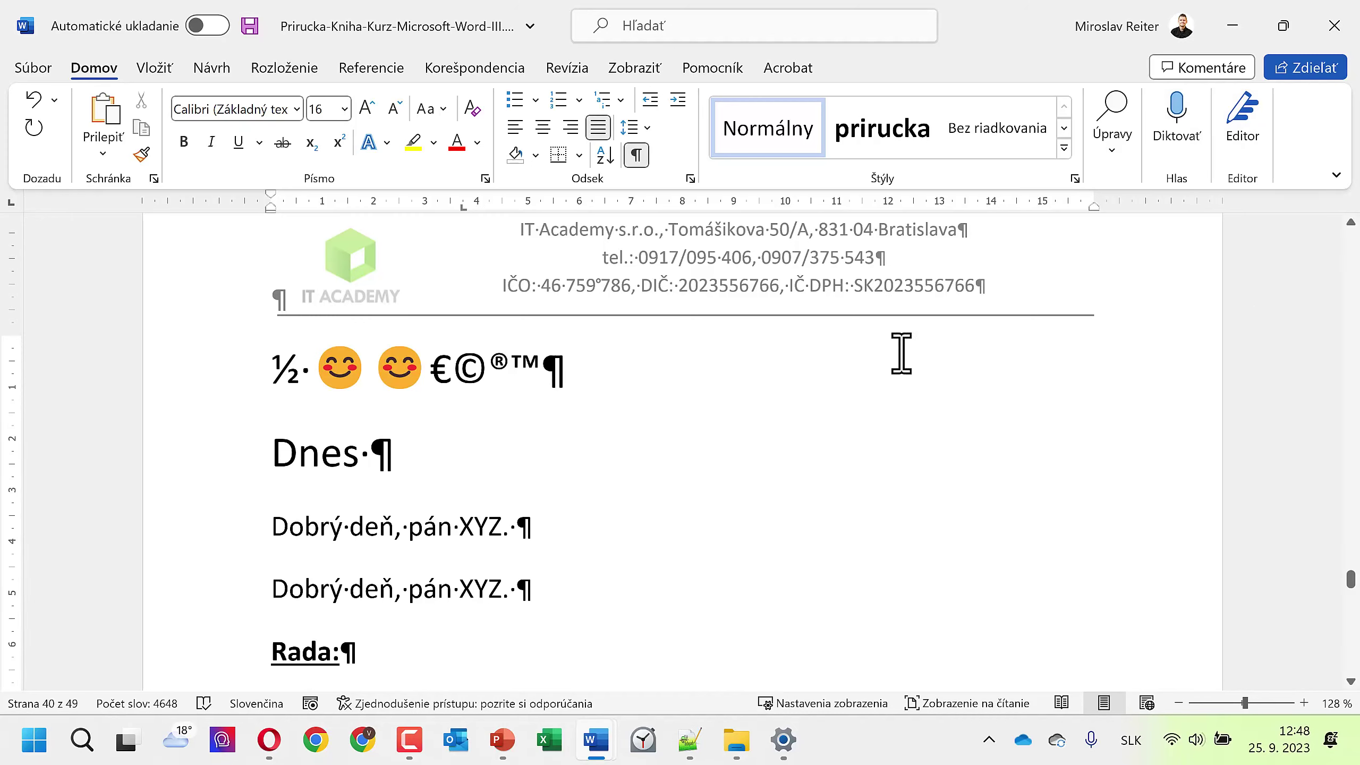
# Step: Add an empty paragraph after the second 'Dobrý deň, pán XYZ.' line
pyautogui.press('Return')
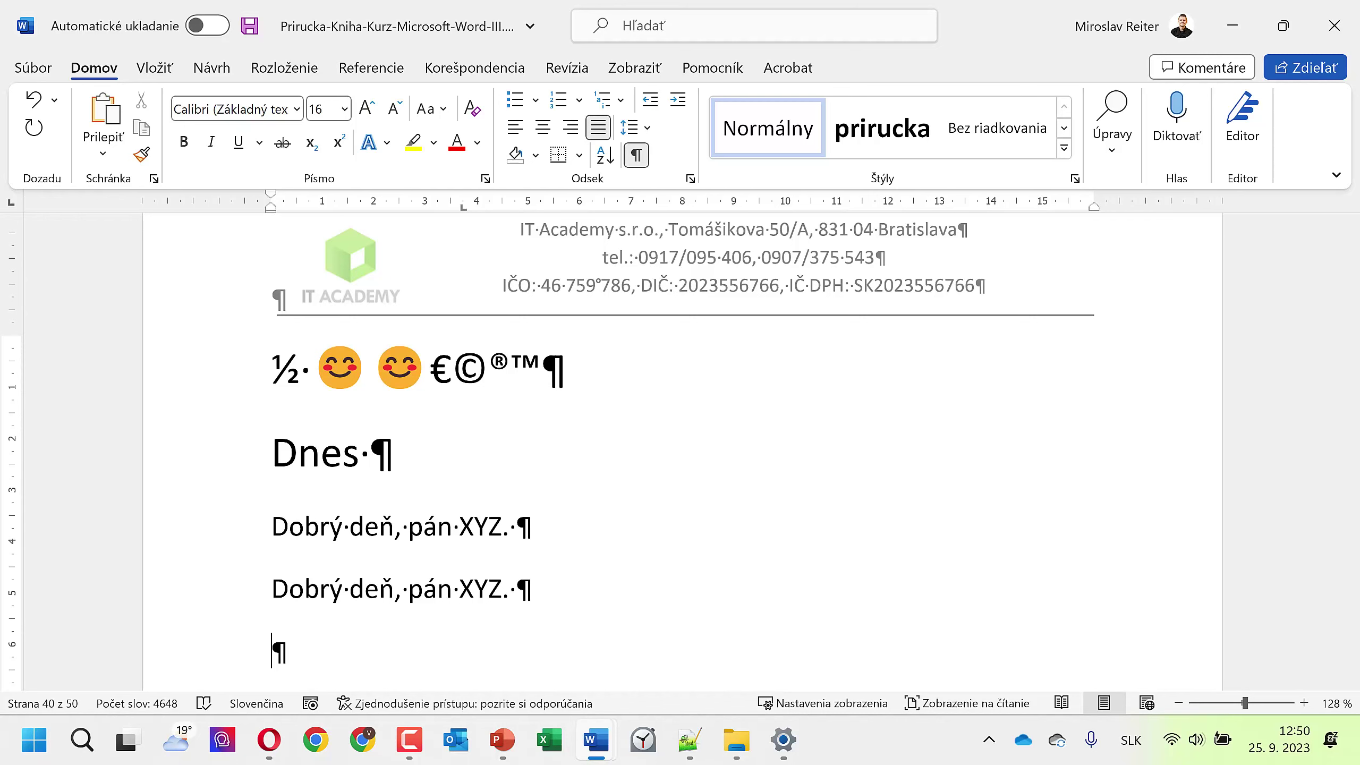
# Step: Open the AutoCorrect Options from Word Options' Proofing settings
pyautogui.click(30, 68)
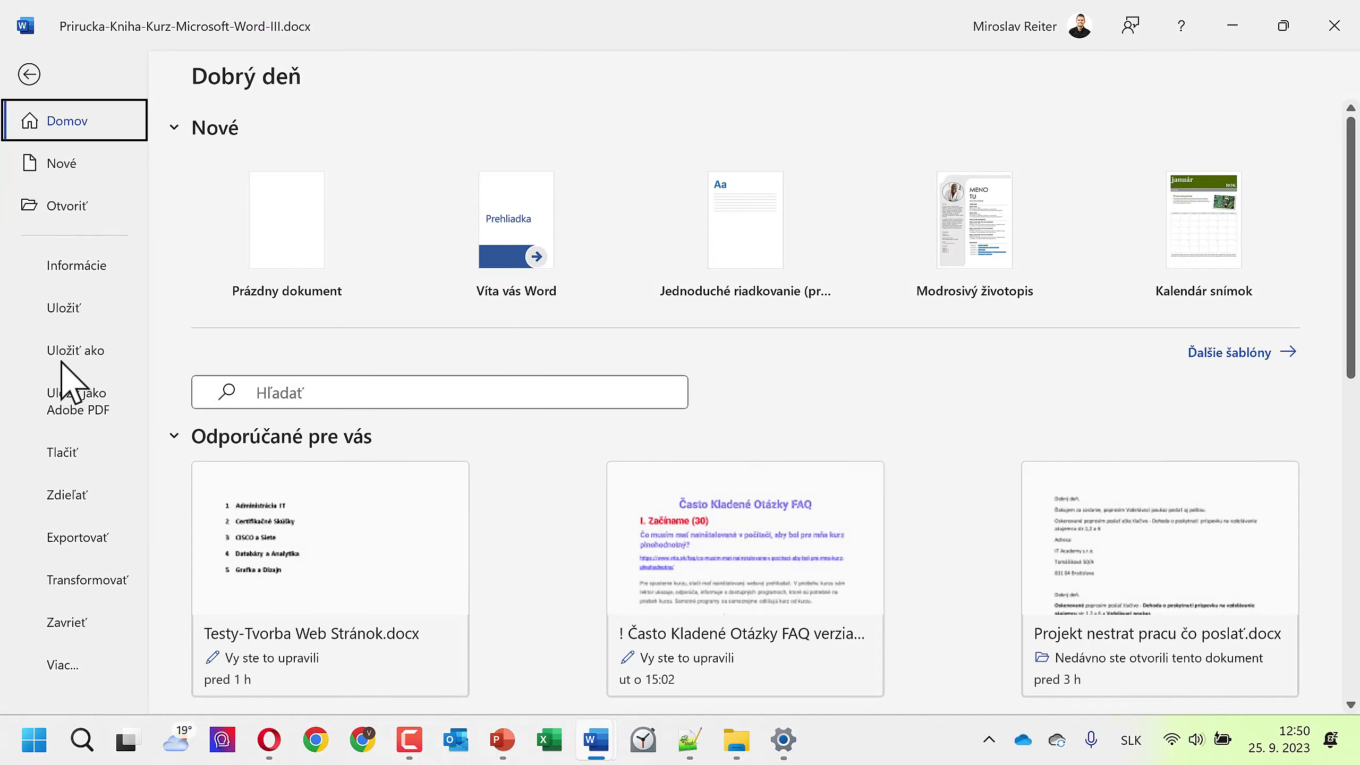
pyautogui.click(84, 664)
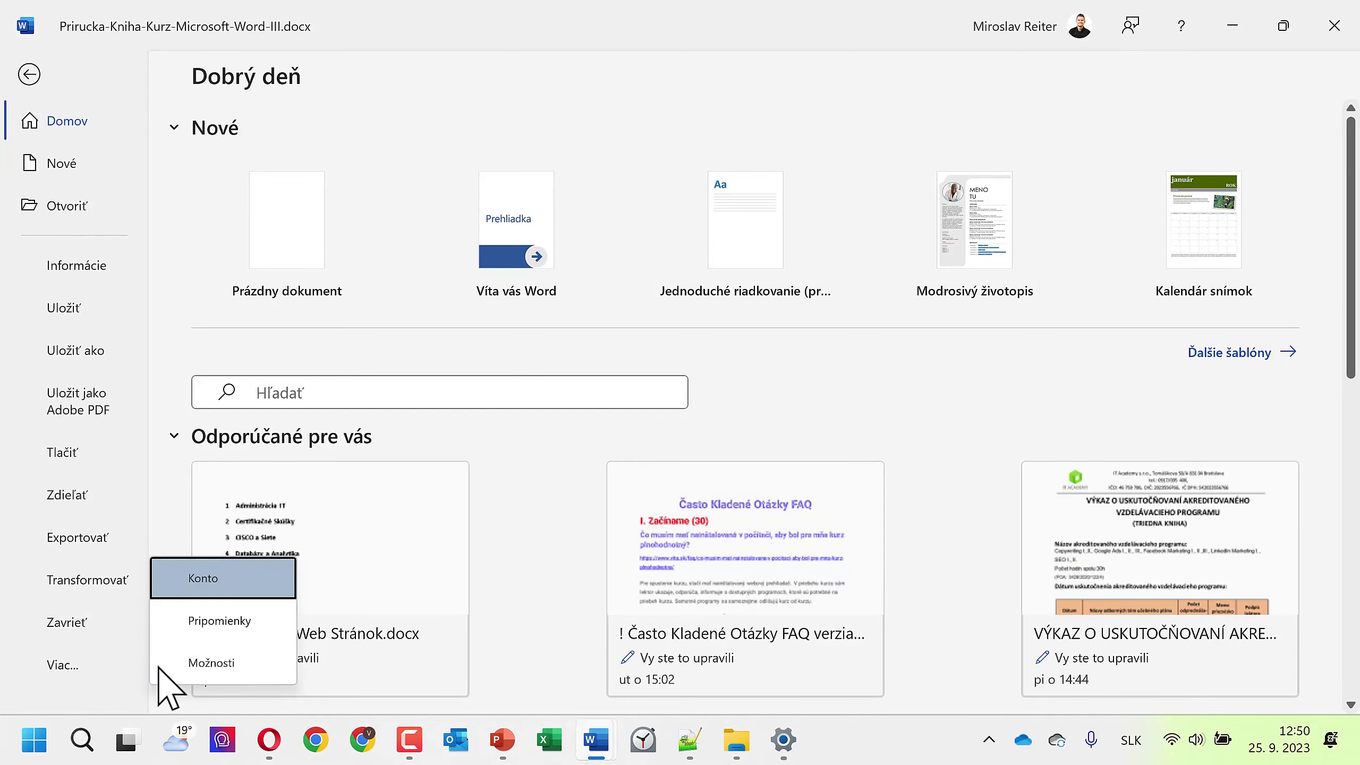
pyautogui.click(176, 665)
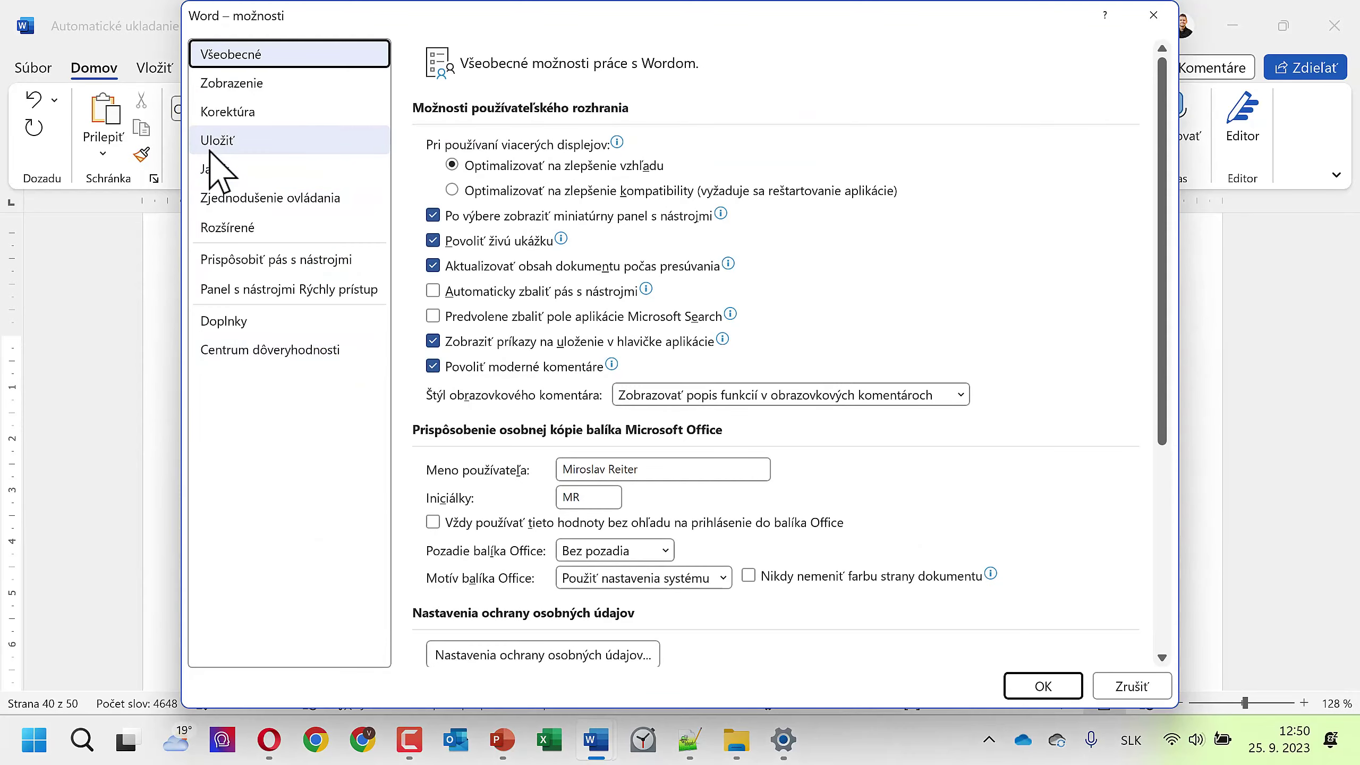
pyautogui.click(221, 114)
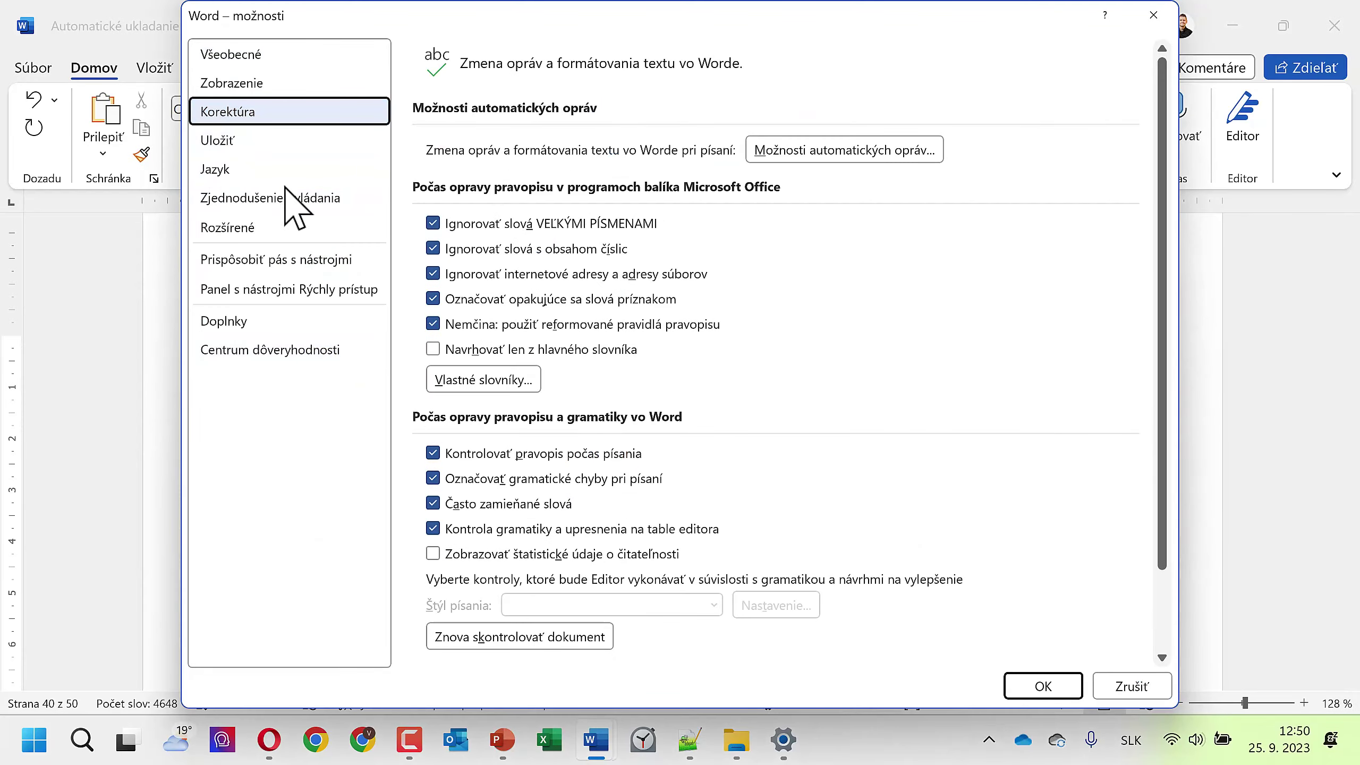
pyautogui.click(817, 152)
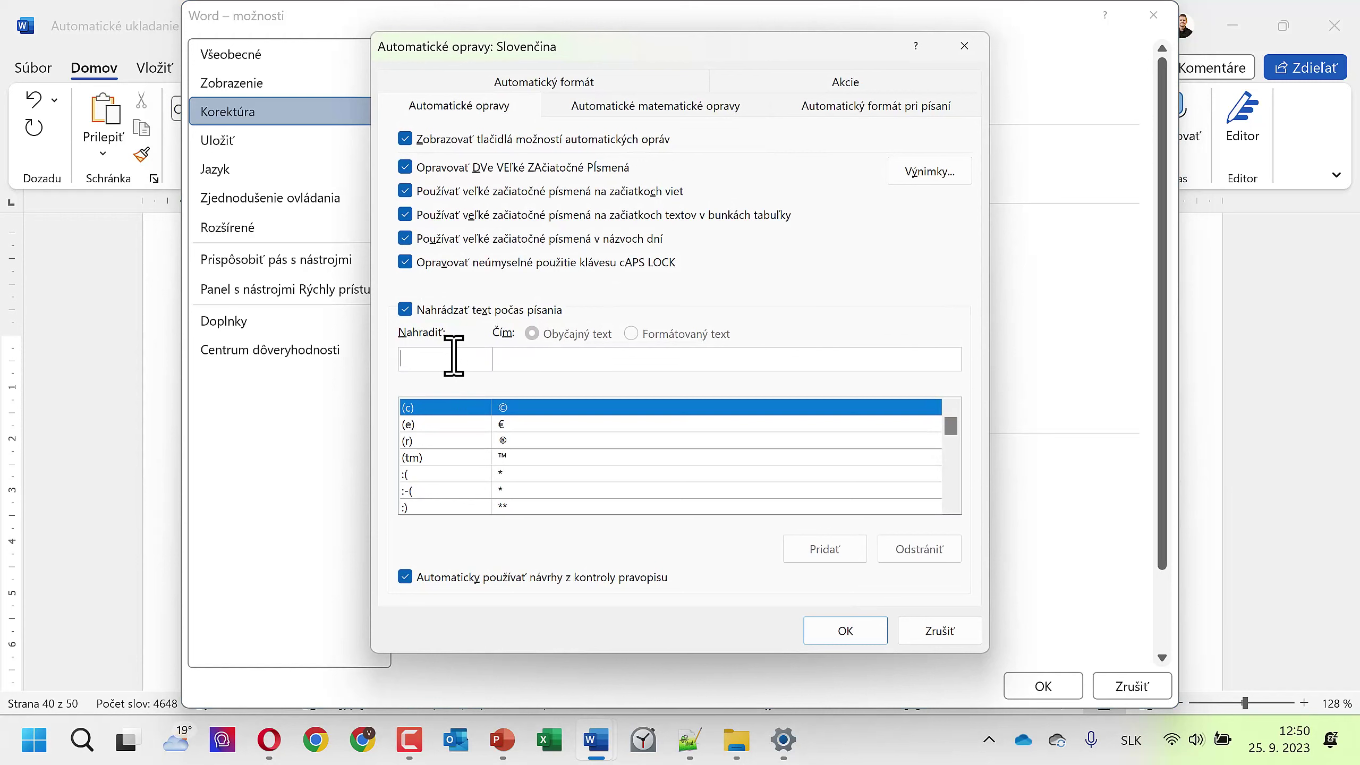
# Step: Add AutoCorrect entry par1 → 'Na základe paragrafu 1 ods 2 Vás týmto vyzývam na doplnenie...'
pyautogui.write('par')
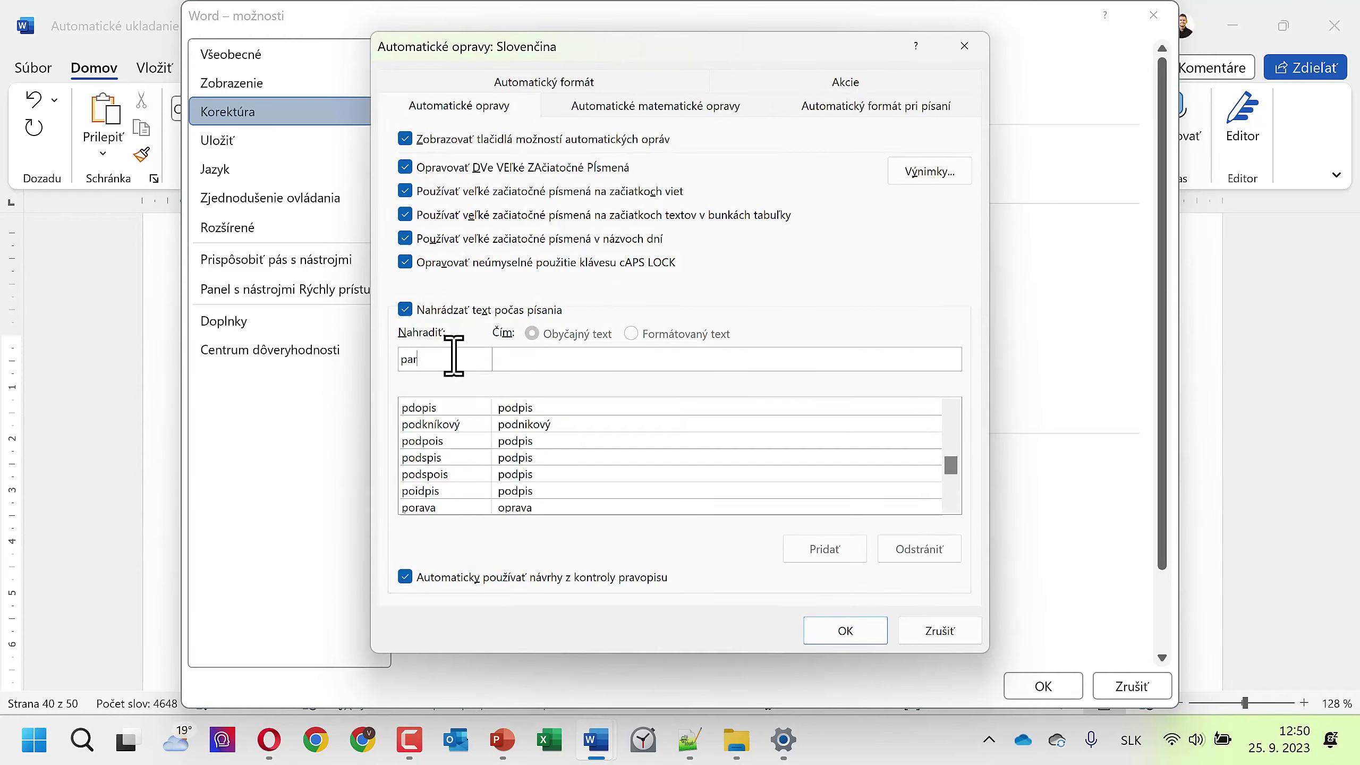
pyautogui.write('1')
pyautogui.write('N')
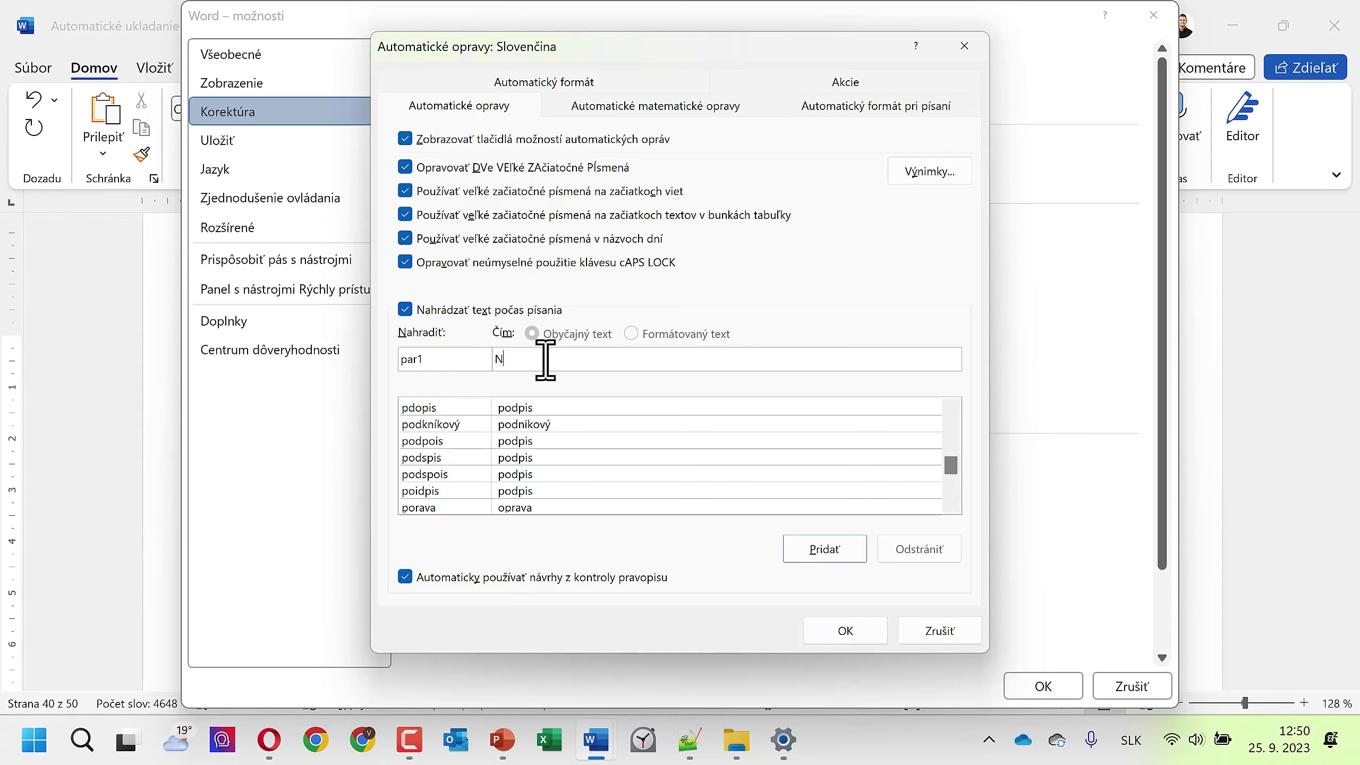
pyautogui.write('a zákla')
pyautogui.write('de paragf')
pyautogui.press('BackSpace')
pyautogui.write('a')
pyautogui.write('fu ')
pyautogui.write('1 ods 0')
pyautogui.press('BackSpace')
pyautogui.write('Vás týmnt')
pyautogui.press('BackSpace')
pyautogui.press('BackSpace')
pyautogui.write('t')
pyautogui.write('o vyt')
pyautogui.press('BackSpace')
pyautogui.write('zývam n')
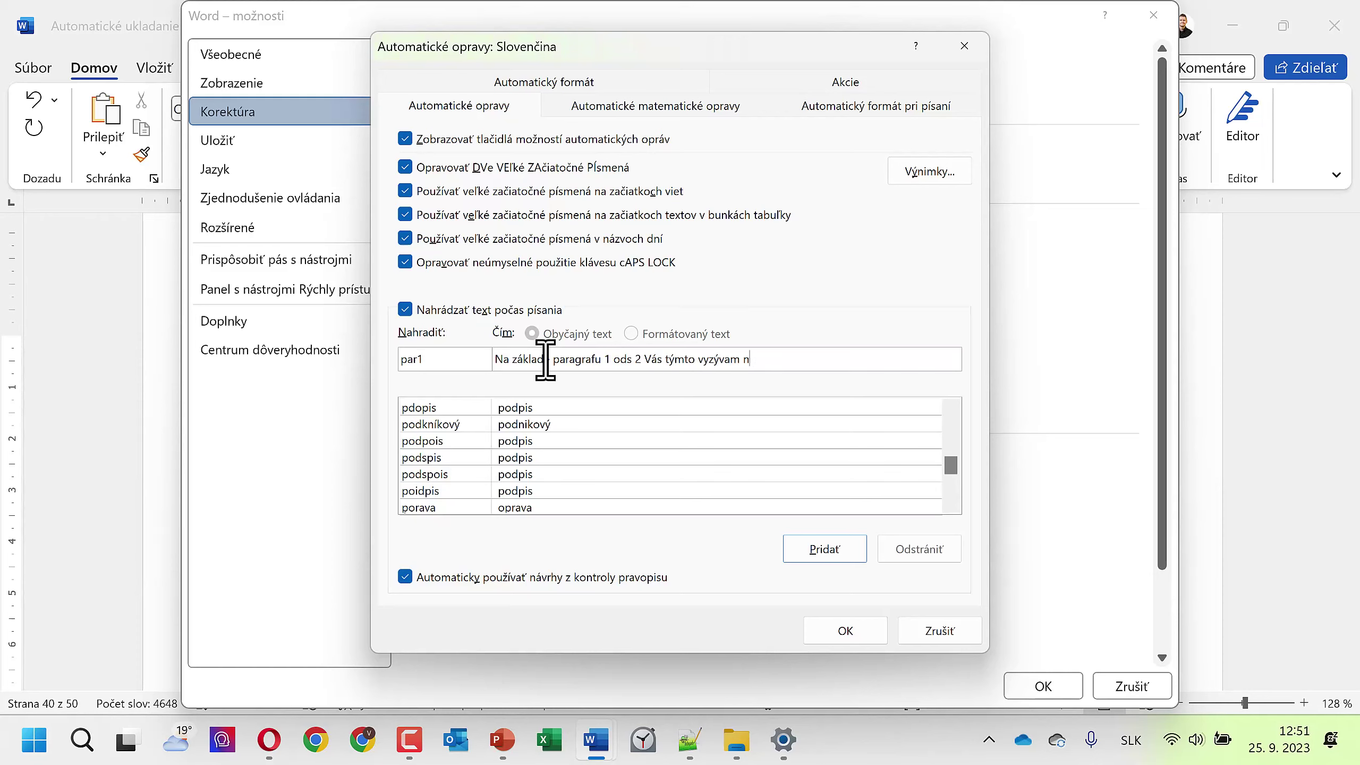
pyautogui.write('a doipl')
pyautogui.press('BackSpace')
pyautogui.press('BackSpace')
pyautogui.press('BackSpace')
pyautogui.write('plne')
pyautogui.write('nie...')
pyautogui.click(860, 548)
# Step: Close the dialogs and expand par1 with F3 into the 'Na základe paragrafu…' sentence
pyautogui.click(848, 632)
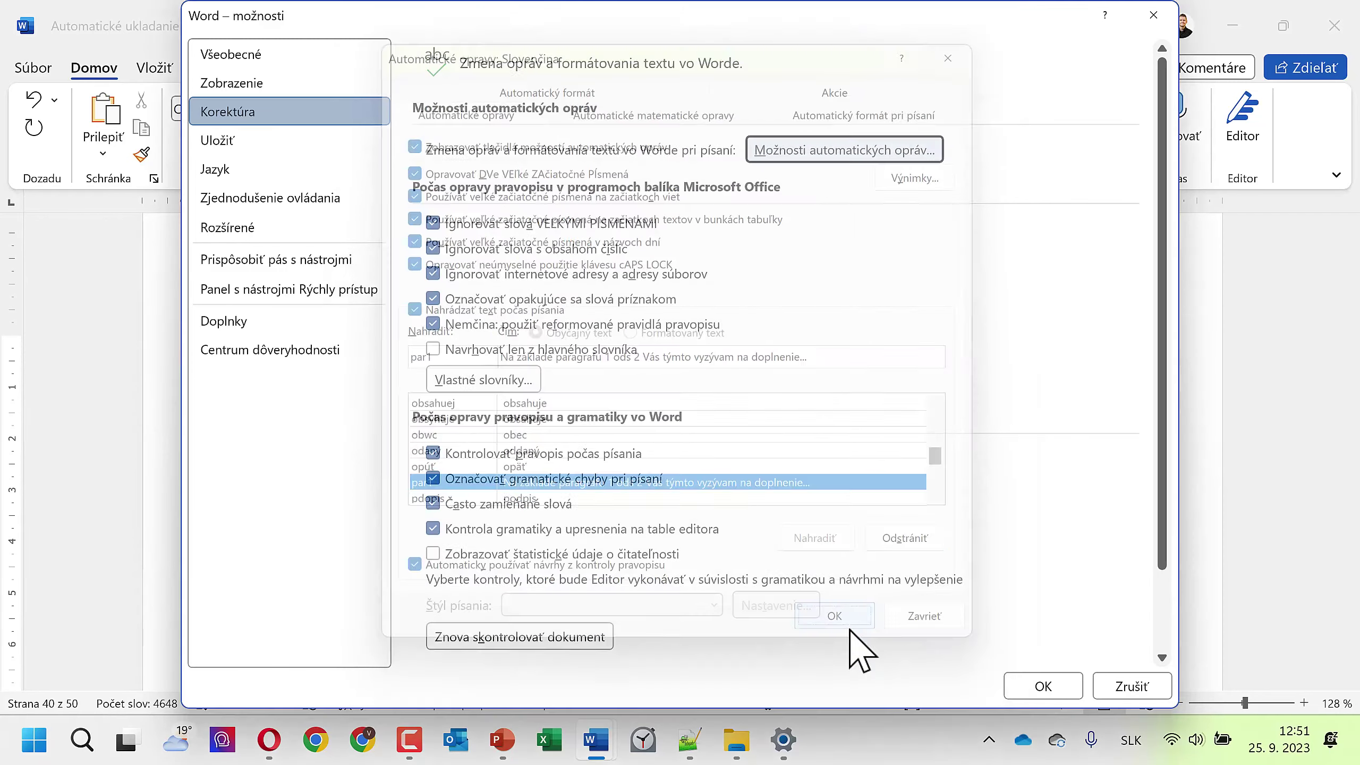
pyautogui.click(1038, 677)
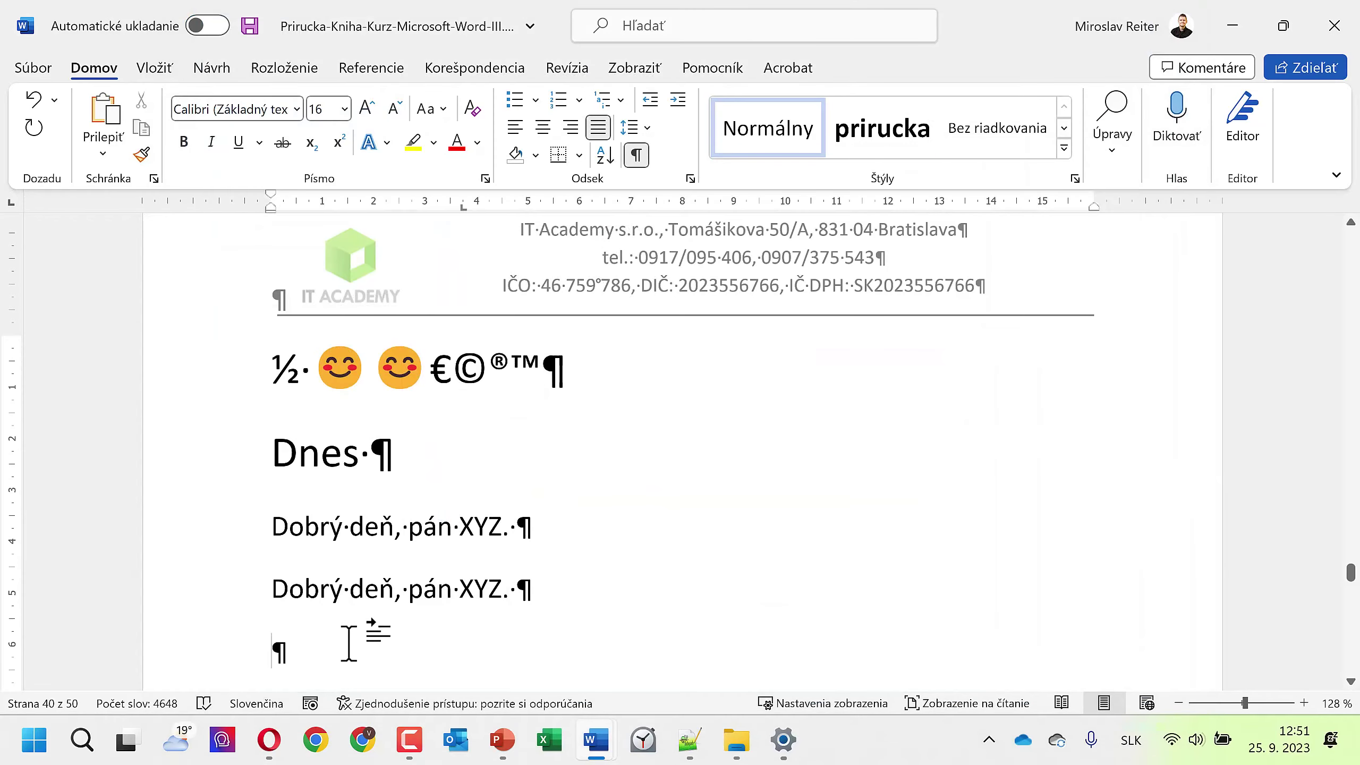
pyautogui.write('pa')
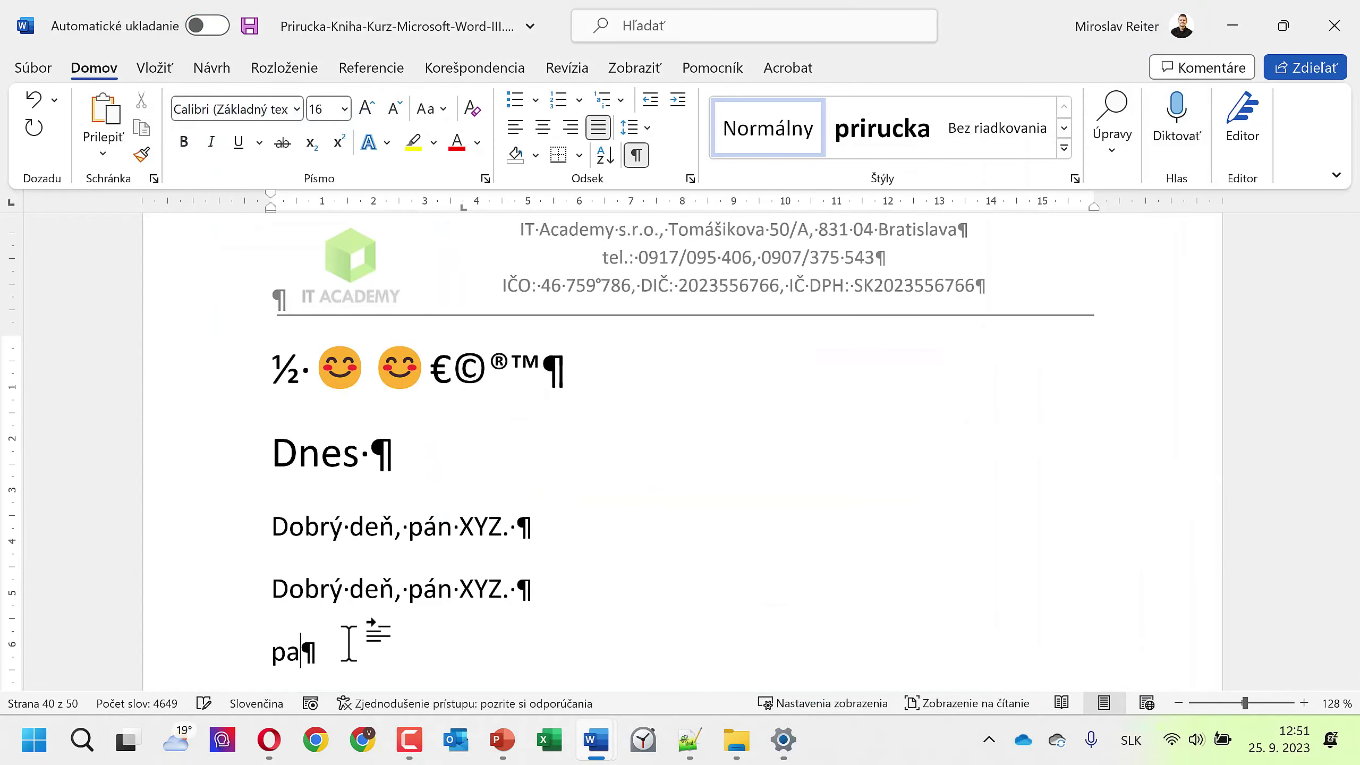
pyautogui.write('r')
pyautogui.write('1')
pyautogui.press('F3')
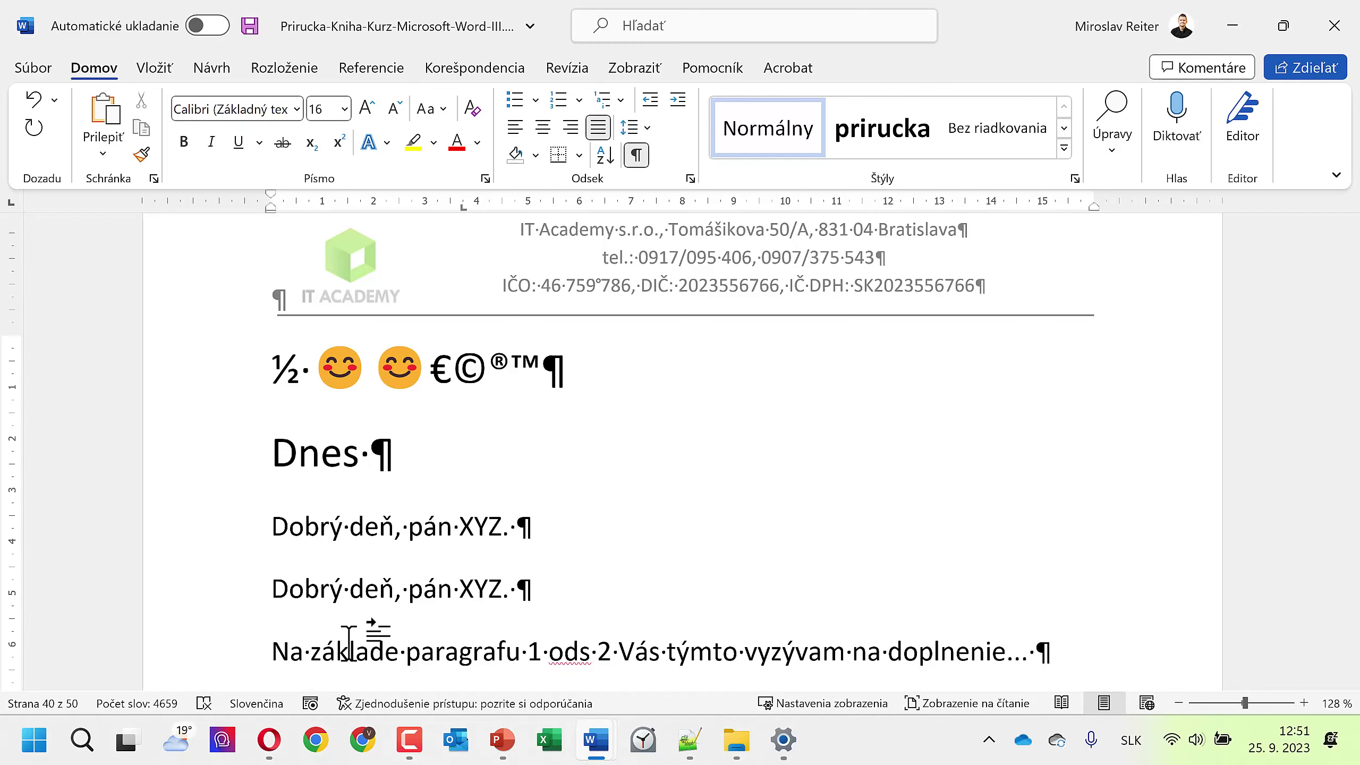
pyautogui.scroll(-1, 348, 643)
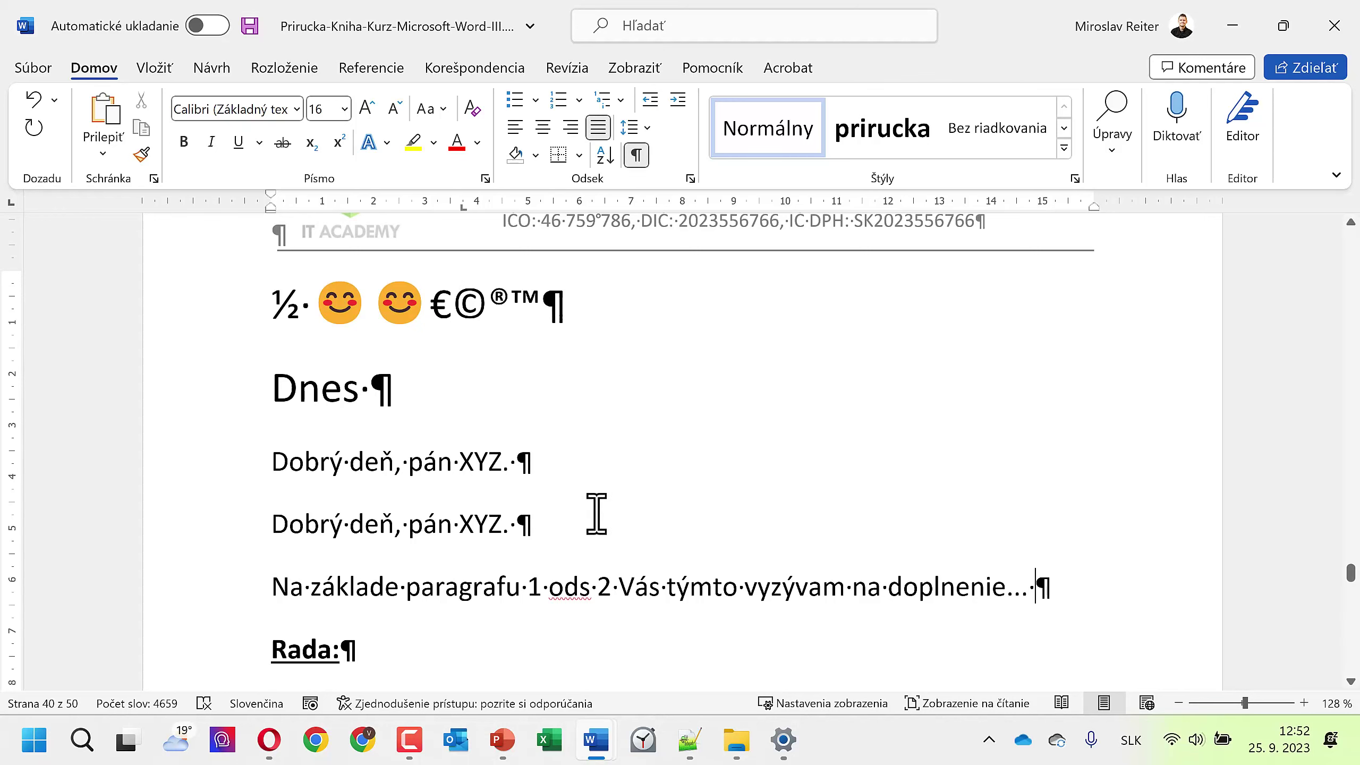
# Step: Insert an empty paragraph after the 'Na základe paragrafu…' sentence, above 'Rada:'
pyautogui.scroll(-2, 595, 513)
pyautogui.press('Return')
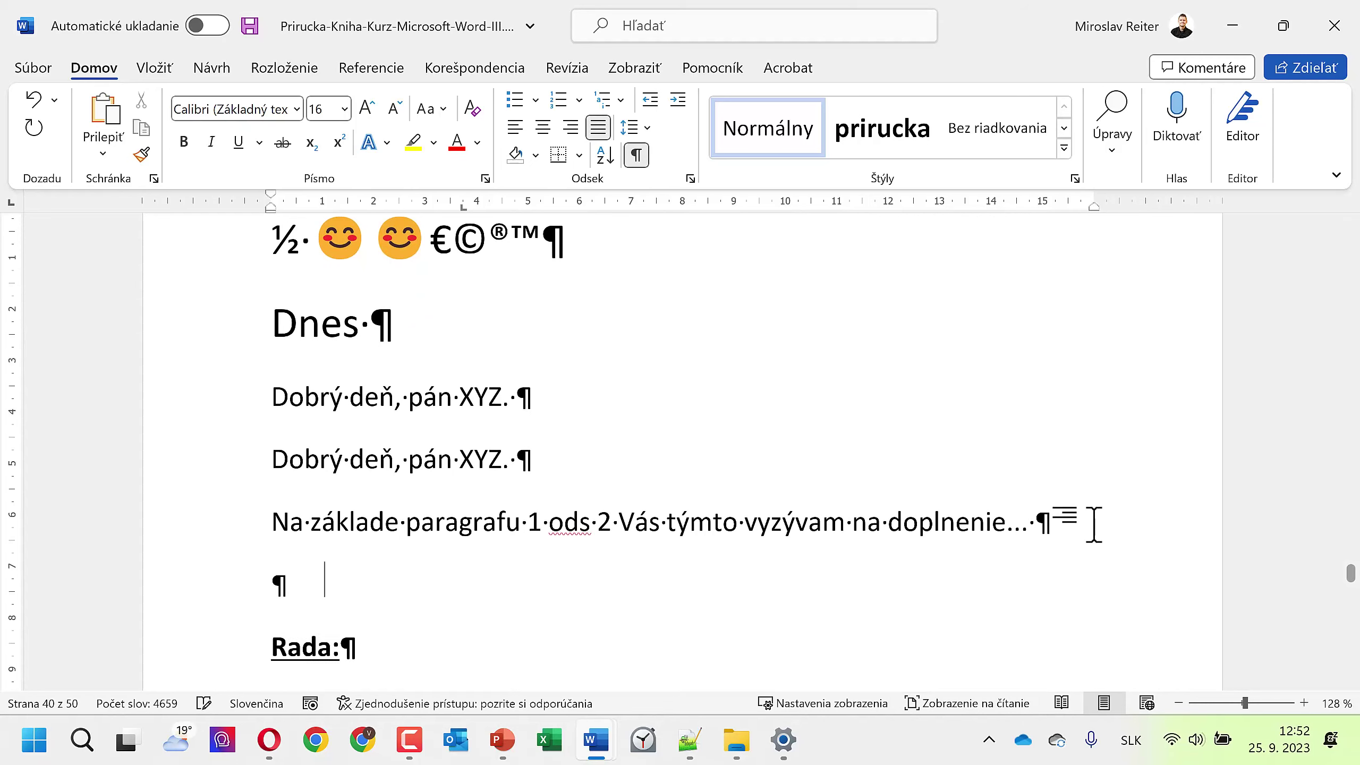